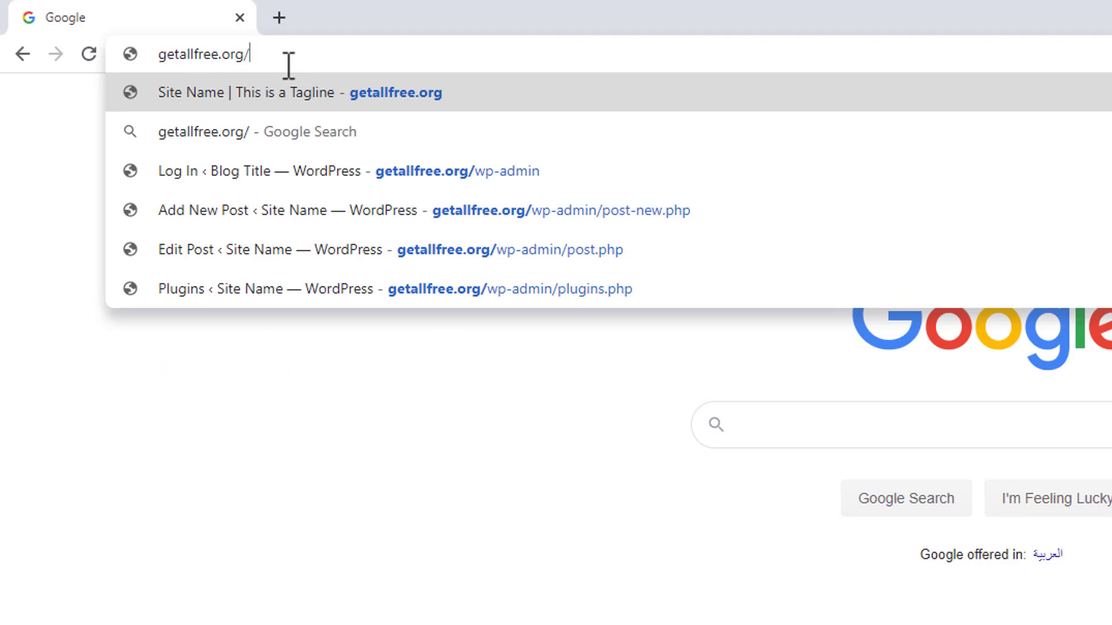
Go to getallfree.org/wp-admin and log in to the WordPress dashboard with Remember Me enabled
{"action": "type", "text": "wp-admin"}
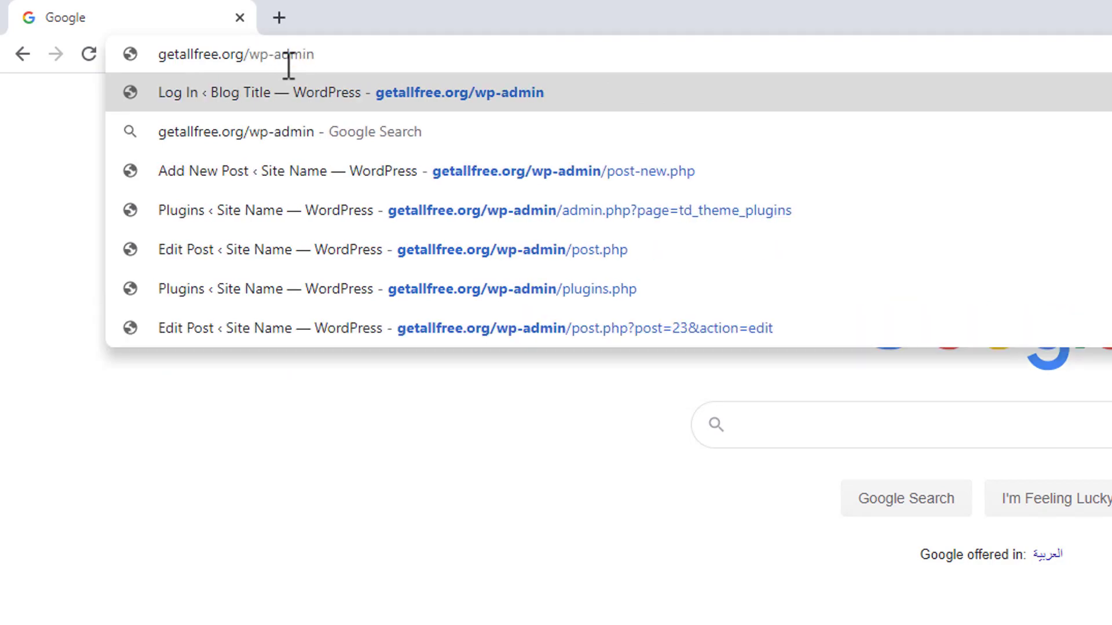
{"action": "key", "text": "Return"}
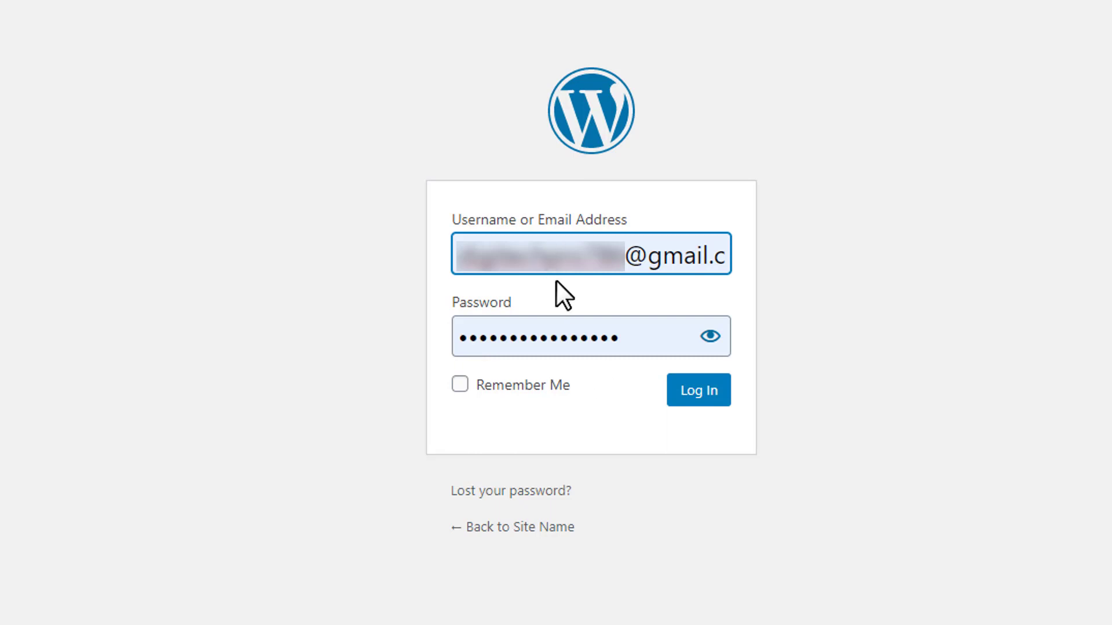
{"action": "left_click", "coordinate": [503, 385]}
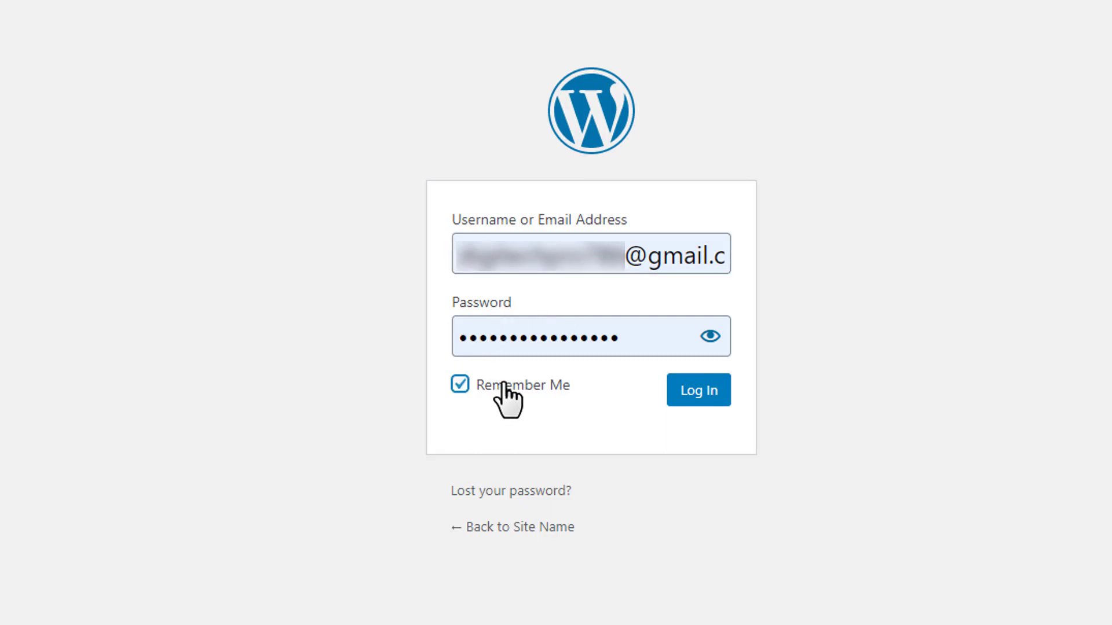
{"action": "left_click", "coordinate": [683, 390]}
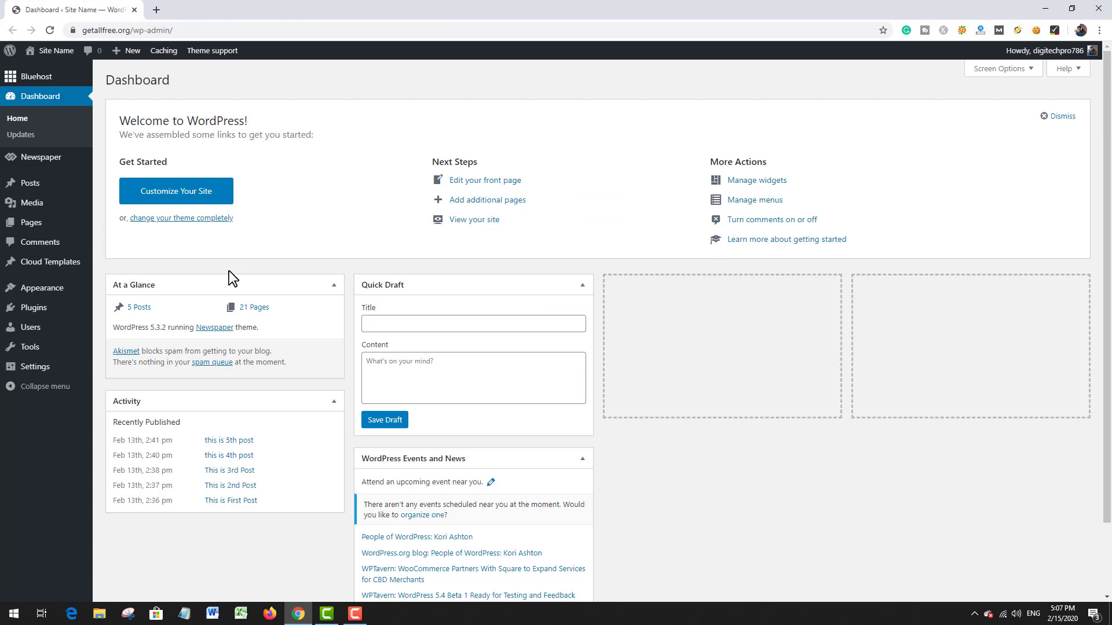
Open the live site in a new tab and open the post "this is 5th post" from its home page
{"action": "mouse_move", "coordinate": [11, 190]}
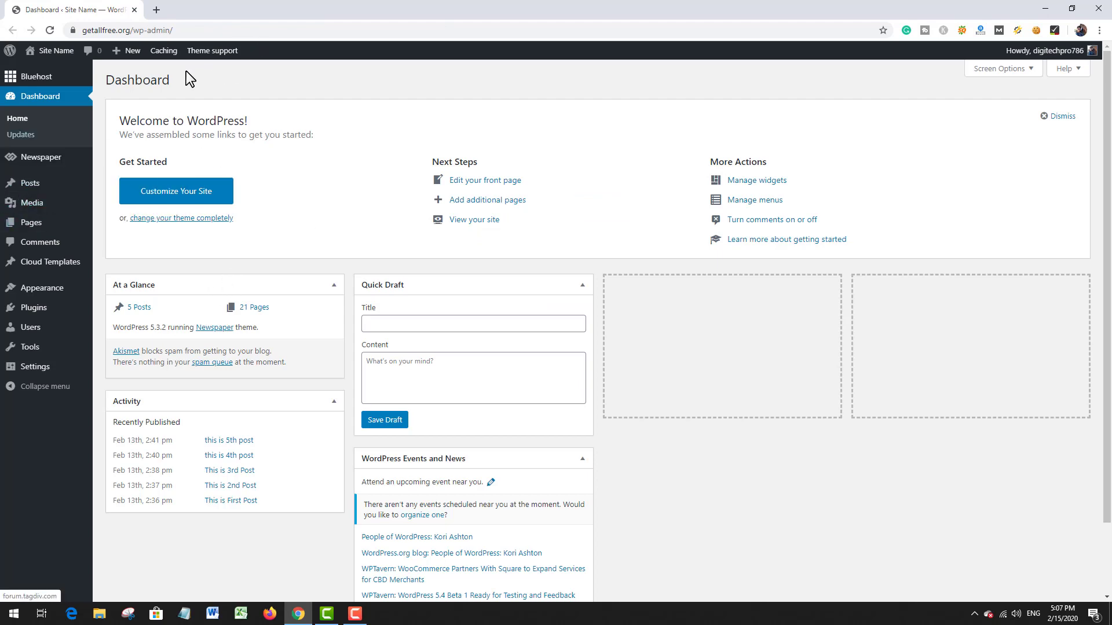
{"action": "middle_click", "coordinate": [51, 51]}
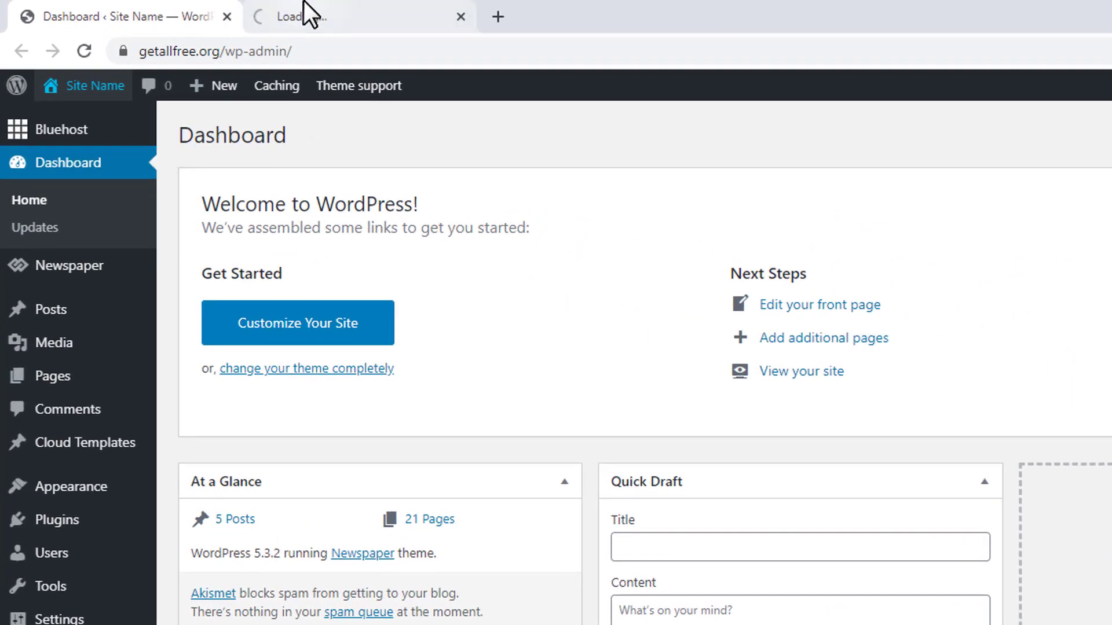
{"action": "left_click", "coordinate": [308, 8]}
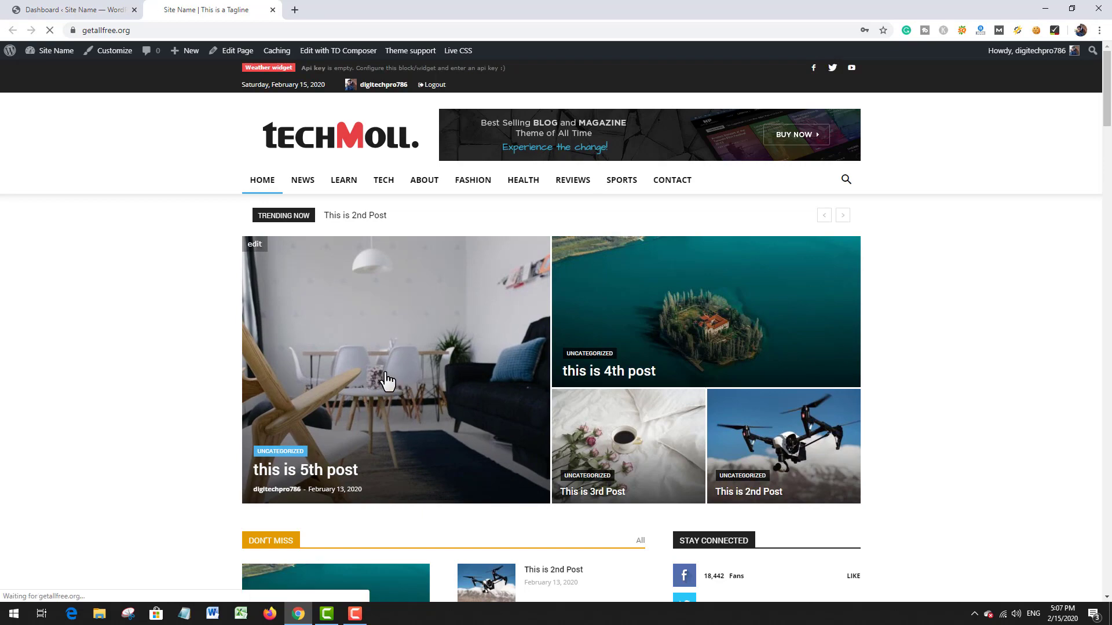
{"action": "scroll", "coordinate": [407, 334], "scroll_direction": "down", "scroll_amount": 8}
{"action": "left_click", "coordinate": [408, 330]}
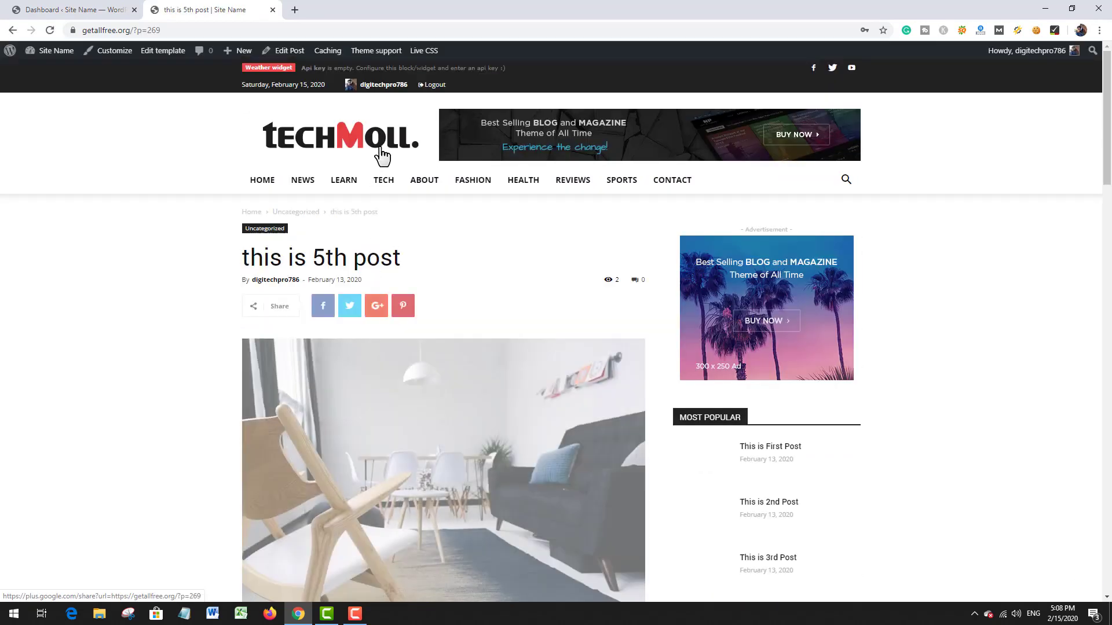
Look through the published post "this is 5th post" and open it for editing
{"action": "scroll", "coordinate": [396, 223], "scroll_direction": "down", "scroll_amount": 7}
{"action": "scroll", "coordinate": [396, 218], "scroll_direction": "up", "scroll_amount": 7}
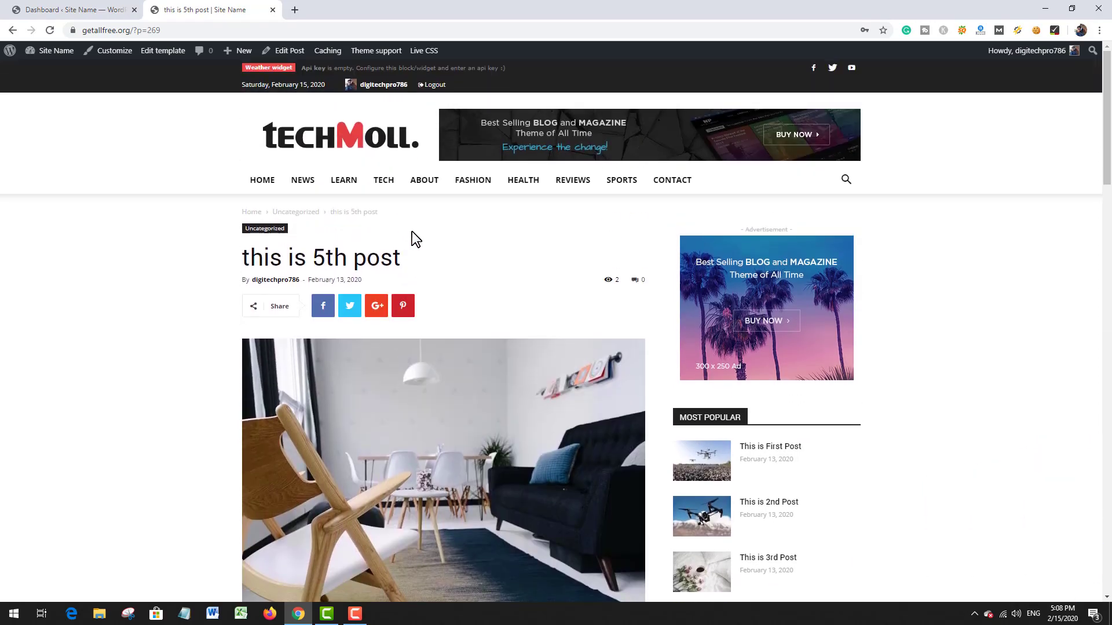
{"action": "scroll", "coordinate": [409, 232], "scroll_direction": "down", "scroll_amount": 7}
{"action": "scroll", "coordinate": [405, 230], "scroll_direction": "up", "scroll_amount": 7}
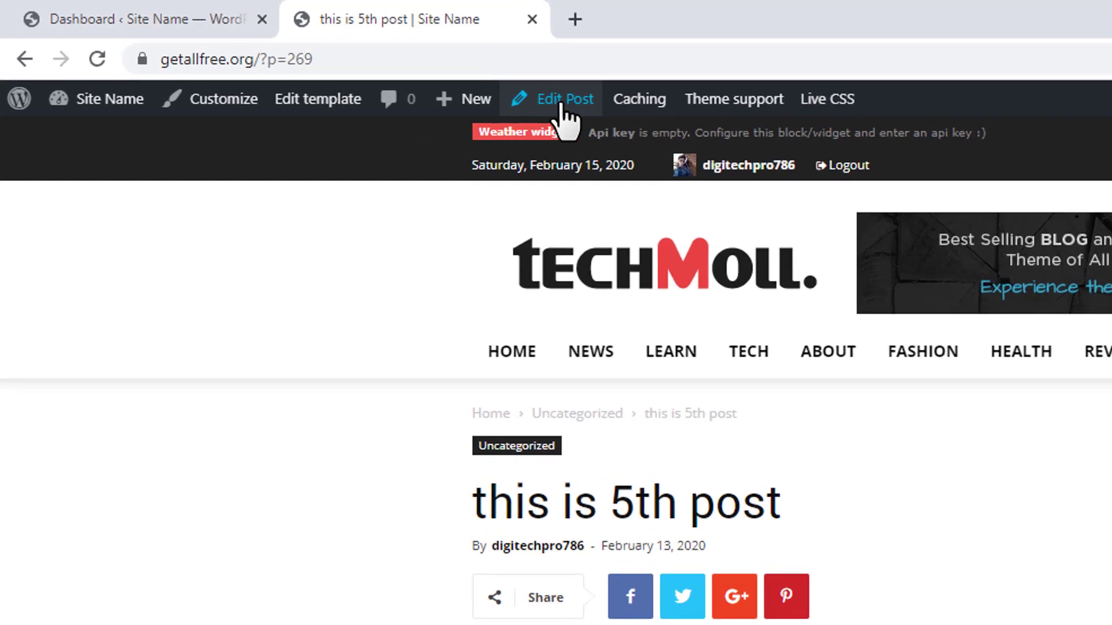
{"action": "left_click", "coordinate": [562, 108]}
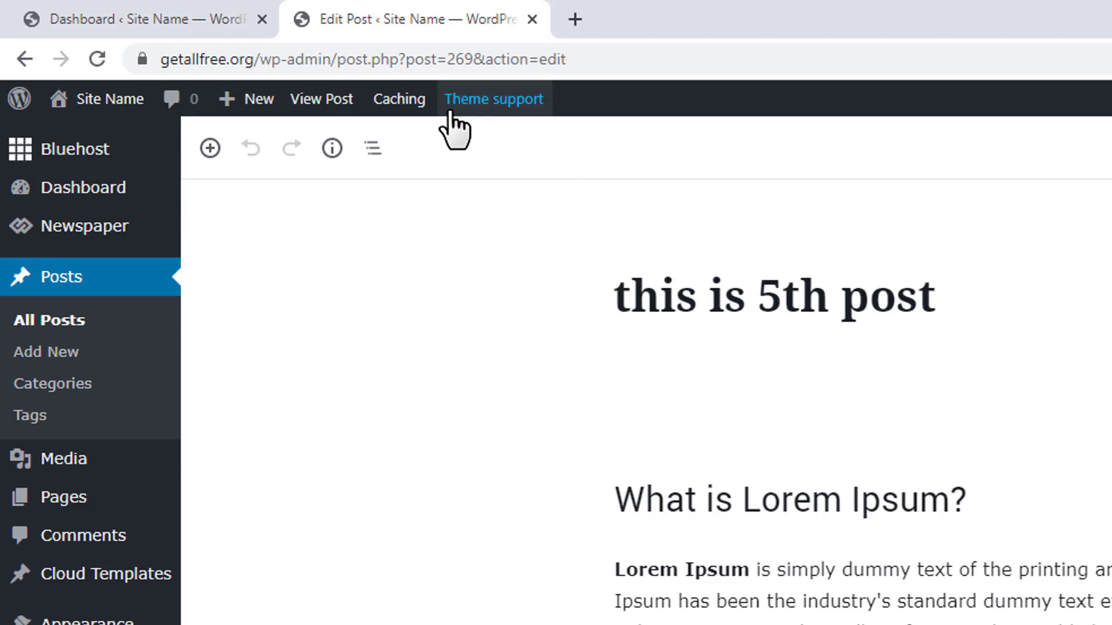
Open the installed plugins page in a new tab and switch to it
{"action": "scroll", "coordinate": [858, 388], "scroll_direction": "down", "scroll_amount": 4}
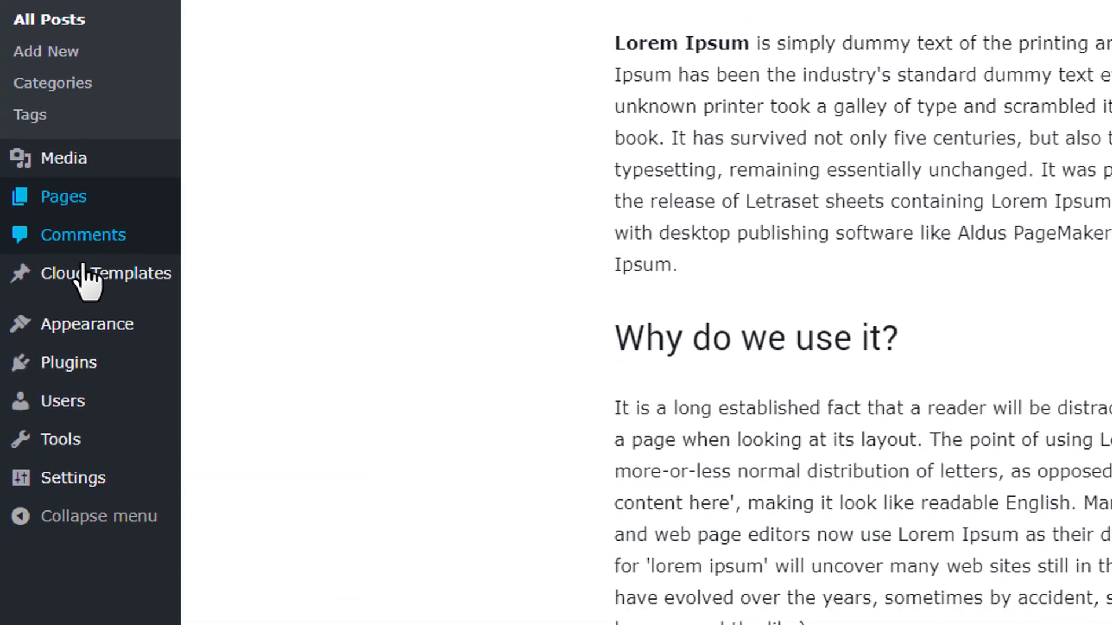
{"action": "mouse_move", "coordinate": [75, 365]}
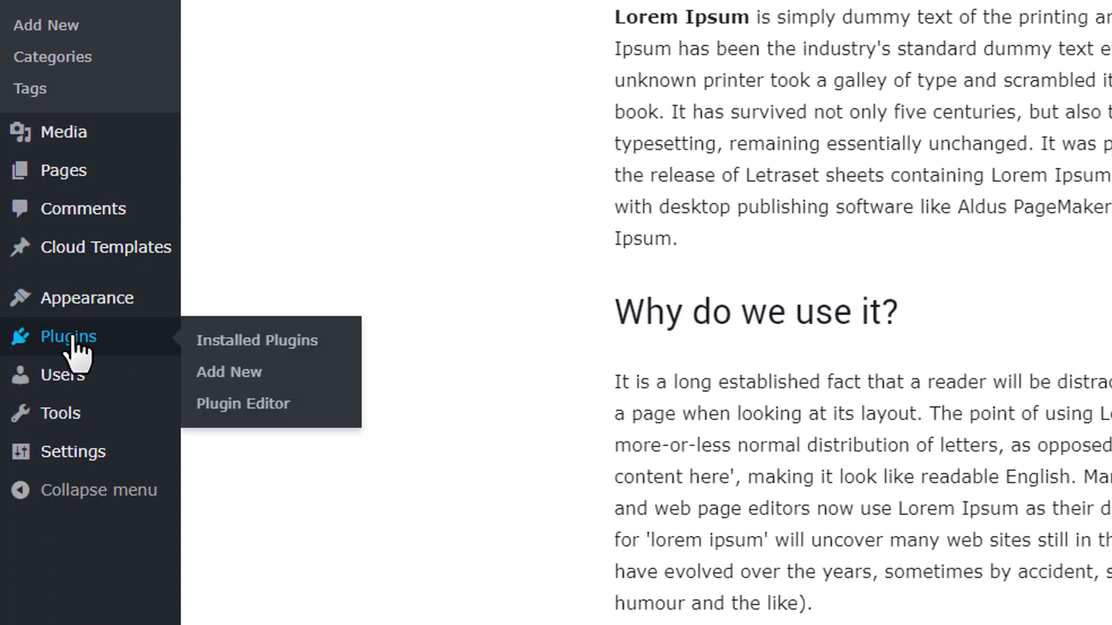
{"action": "right_click", "coordinate": [249, 342]}
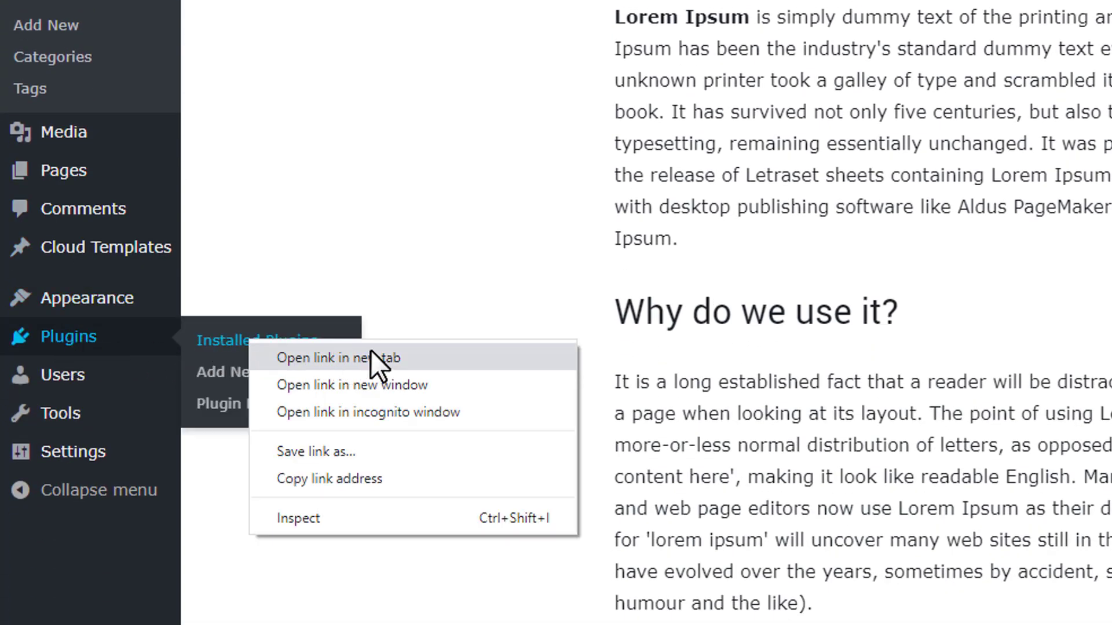
{"action": "left_click", "coordinate": [401, 358]}
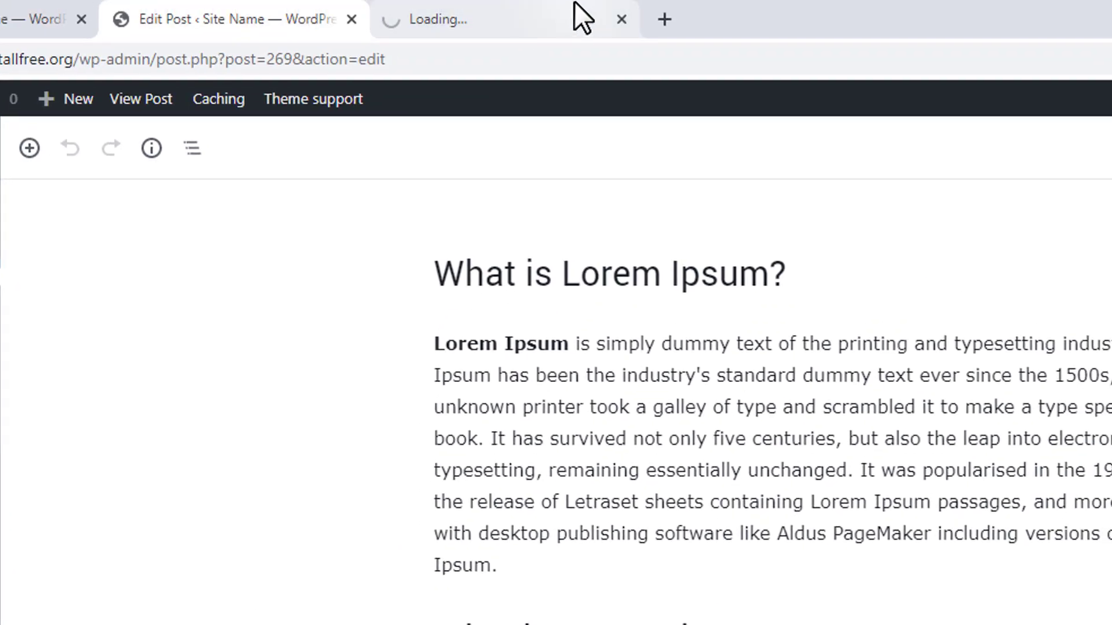
{"action": "left_click", "coordinate": [576, 12]}
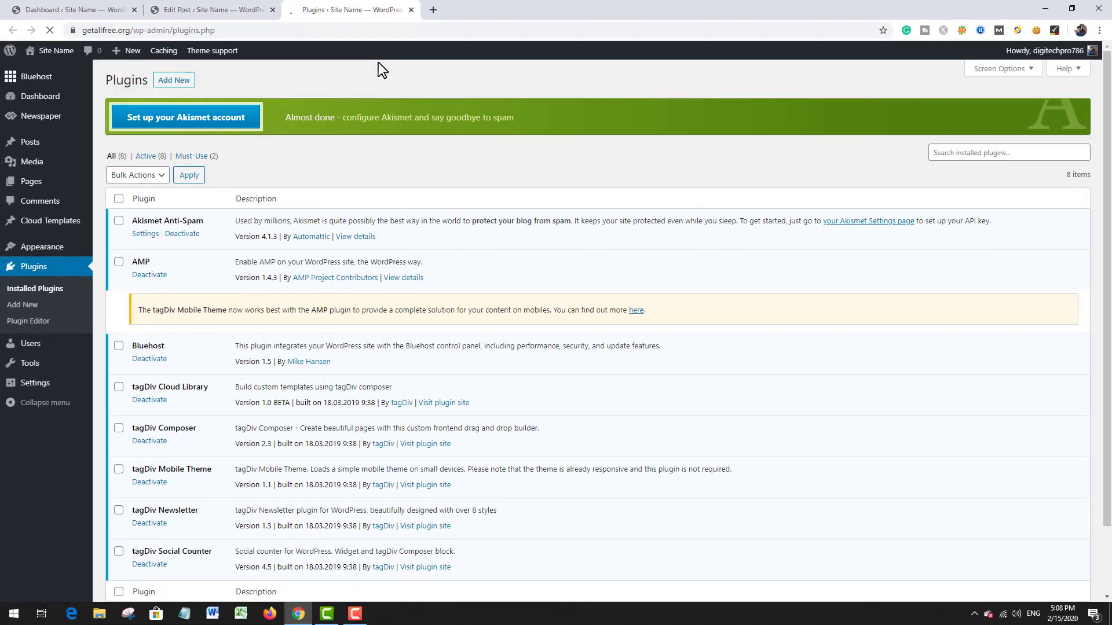
Add the Classic Editor plugin to the site by installing and activating it
{"action": "scroll", "coordinate": [340, 196], "scroll_direction": "down", "scroll_amount": 2}
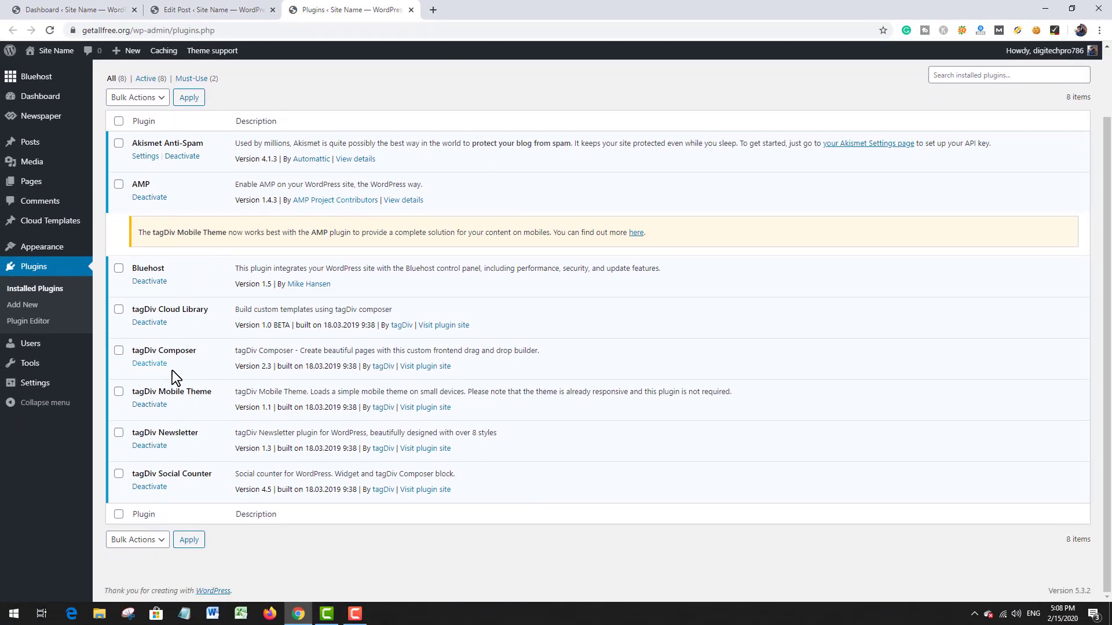
{"action": "scroll", "coordinate": [173, 371], "scroll_direction": "up", "scroll_amount": 2}
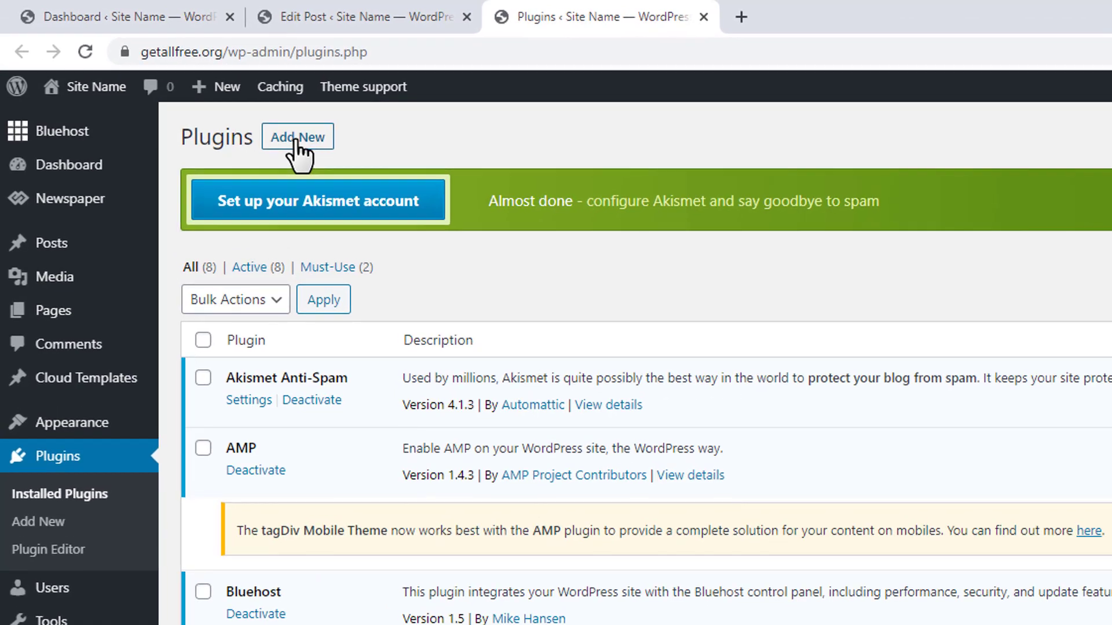
{"action": "left_click", "coordinate": [174, 81]}
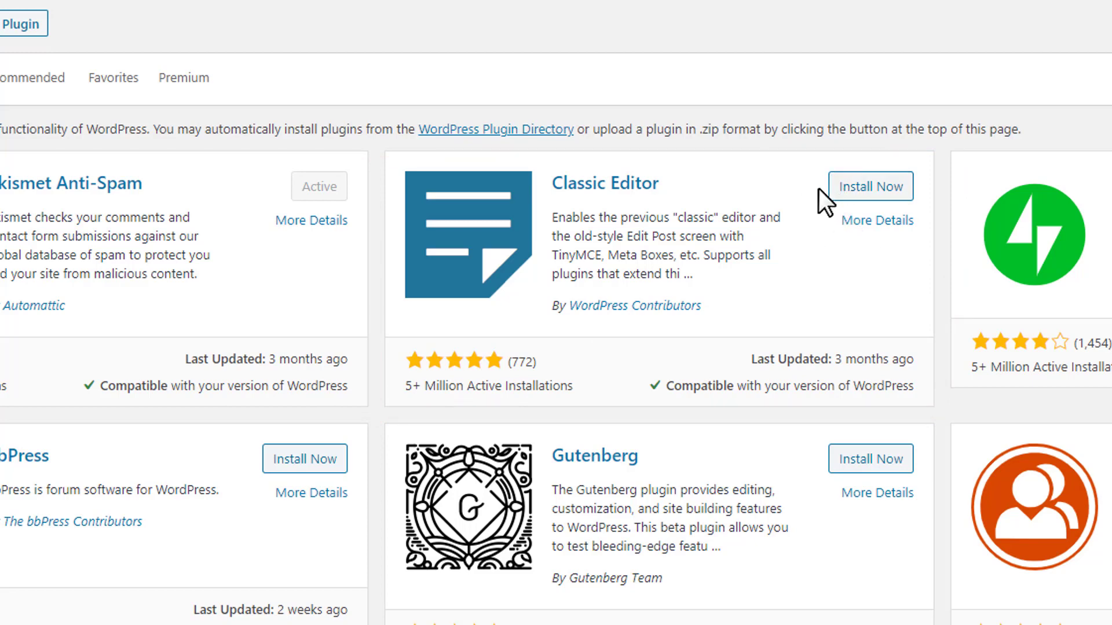
{"action": "left_click", "coordinate": [854, 190]}
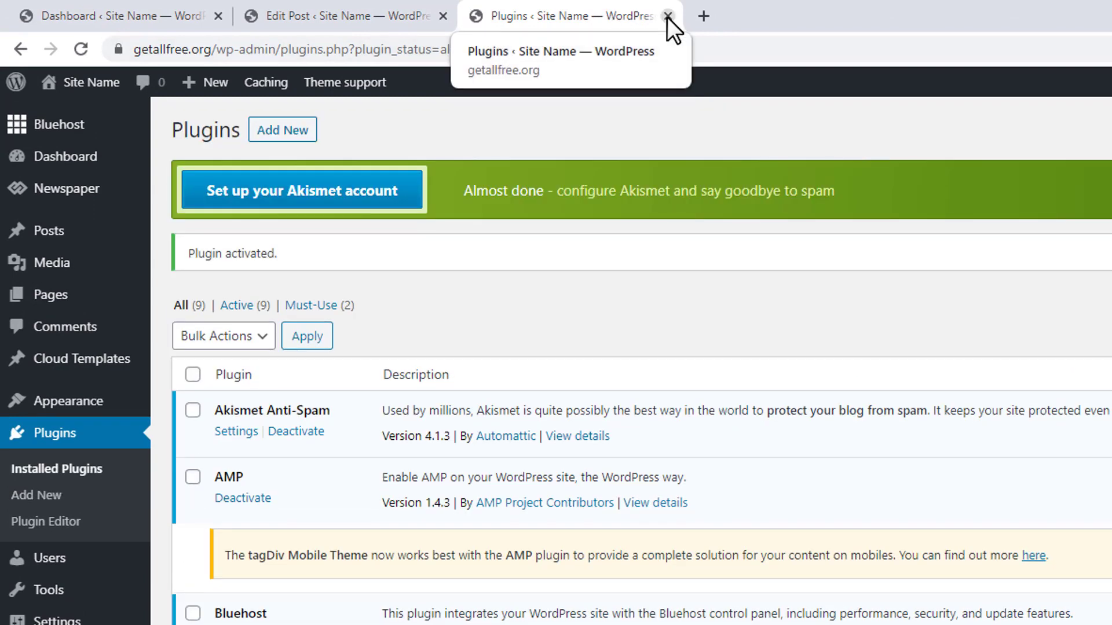
Close the plugins tab and reload the post's edit page to look through it in the classic editor
{"action": "left_click", "coordinate": [667, 16]}
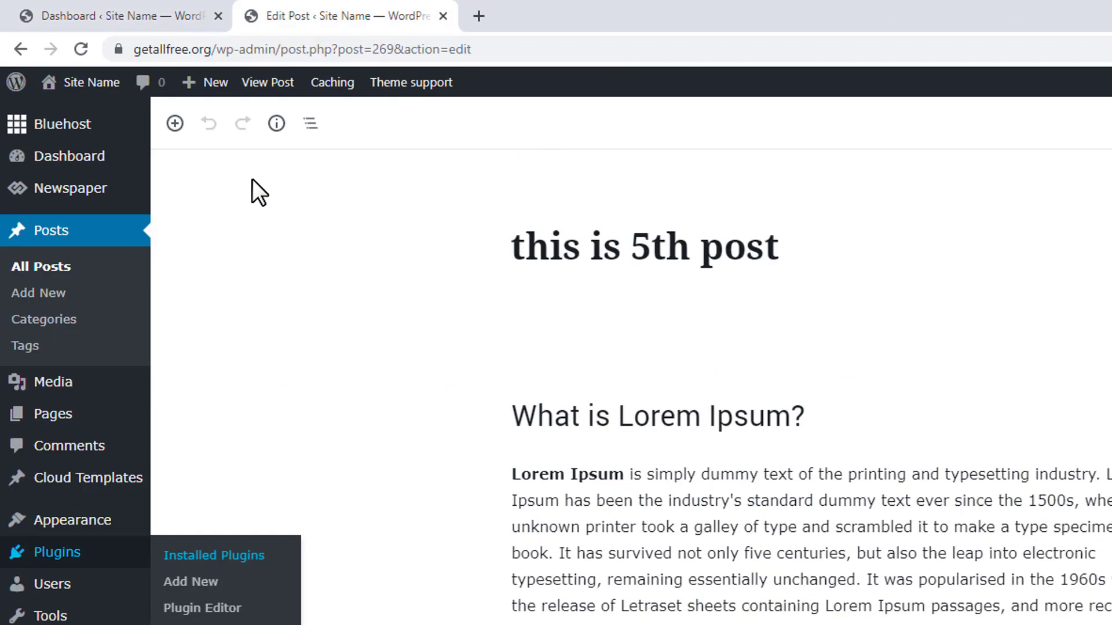
{"action": "left_click", "coordinate": [80, 50]}
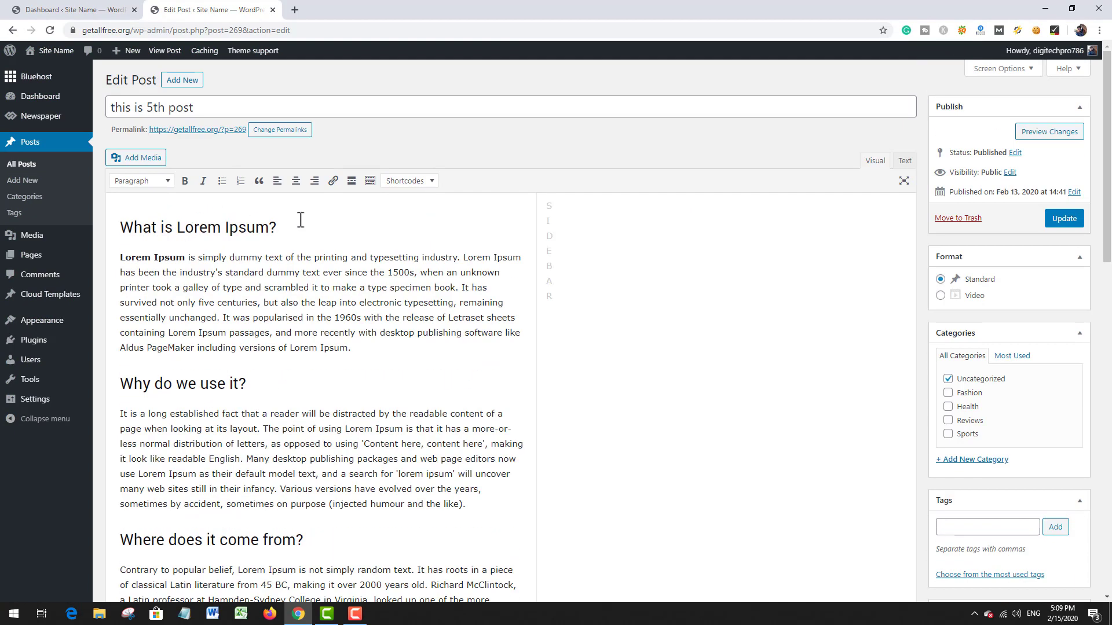
{"action": "scroll", "coordinate": [301, 220], "scroll_direction": "down", "scroll_amount": 6}
{"action": "scroll", "coordinate": [634, 213], "scroll_direction": "up", "scroll_amount": 6}
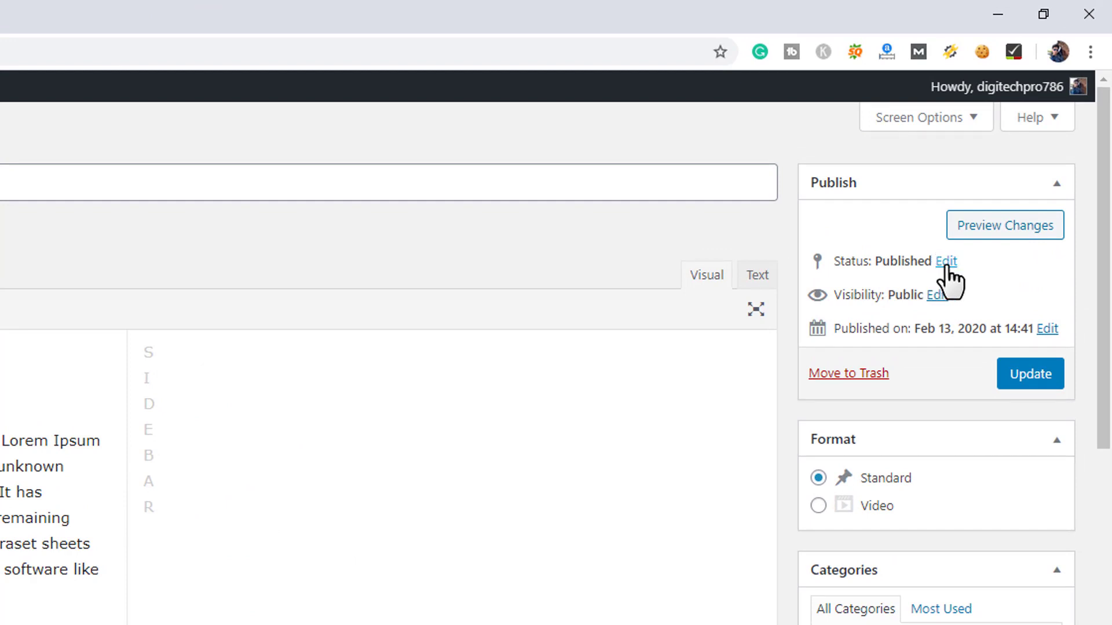
Review the post's status and visibility options, keeping the status Published and the visibility Public
{"action": "left_click", "coordinate": [947, 262]}
{"action": "left_click", "coordinate": [909, 291]}
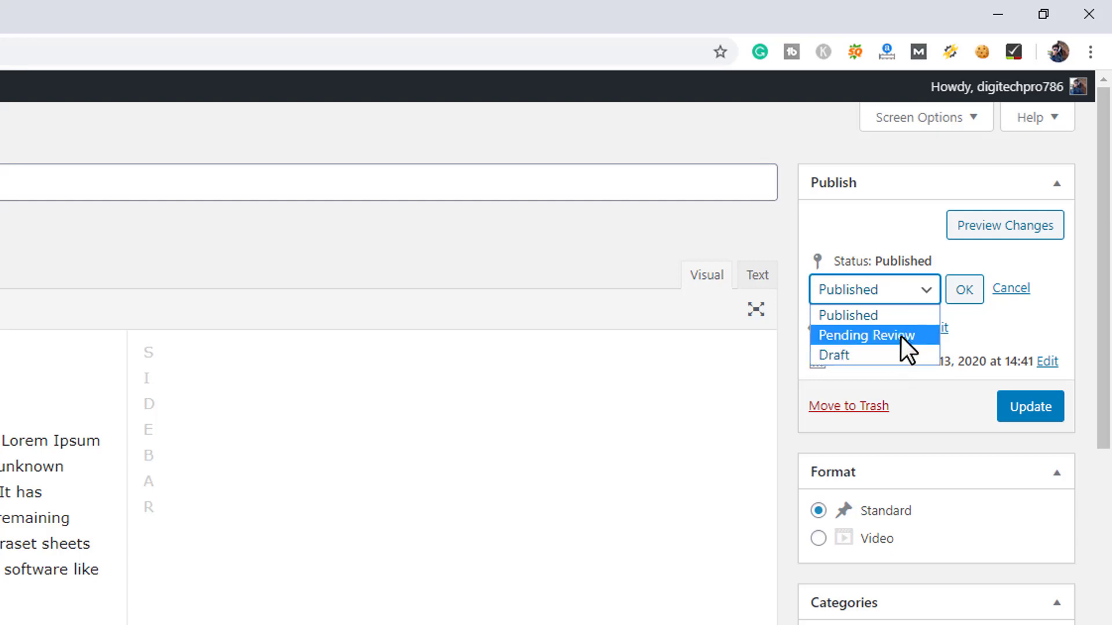
{"action": "left_click", "coordinate": [857, 304]}
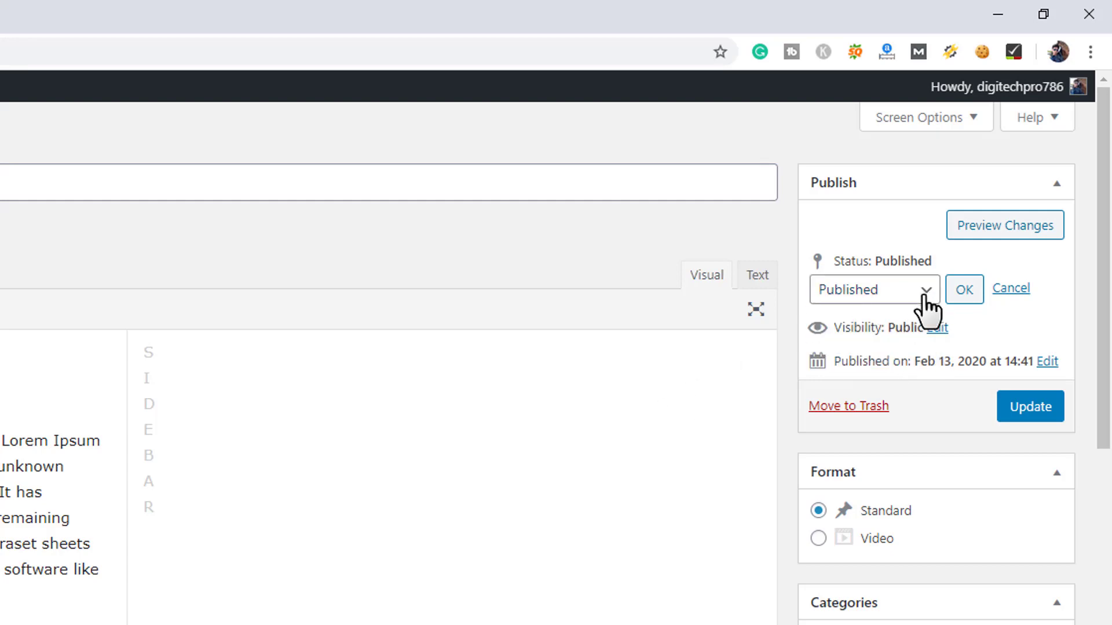
{"action": "left_click", "coordinate": [927, 309]}
{"action": "left_click", "coordinate": [929, 308]}
{"action": "left_click", "coordinate": [964, 291]}
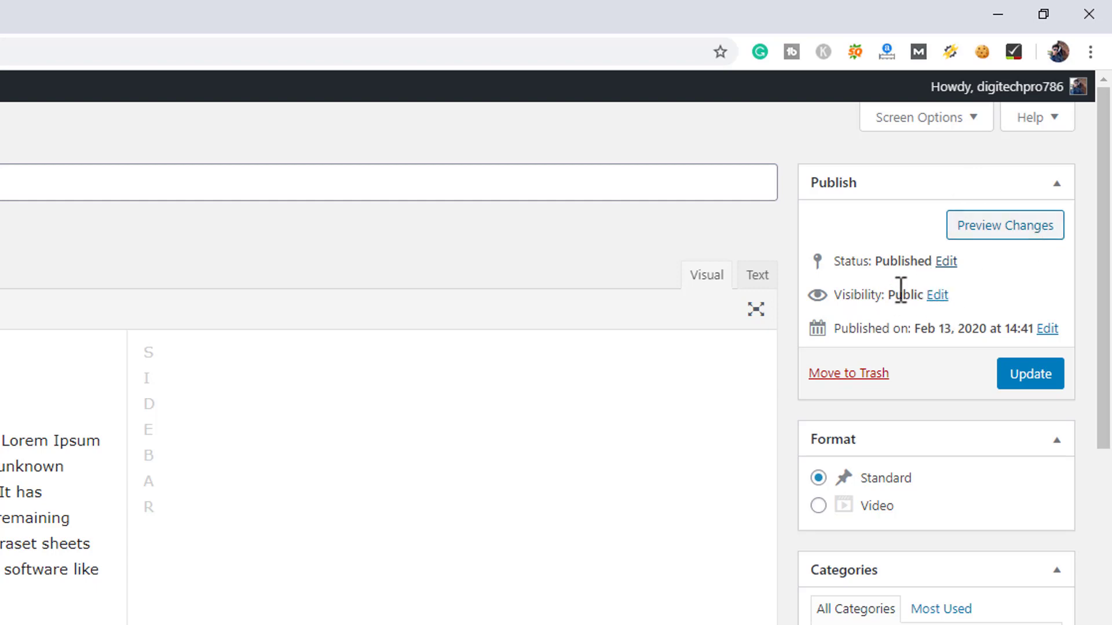
{"action": "left_click", "coordinate": [941, 296]}
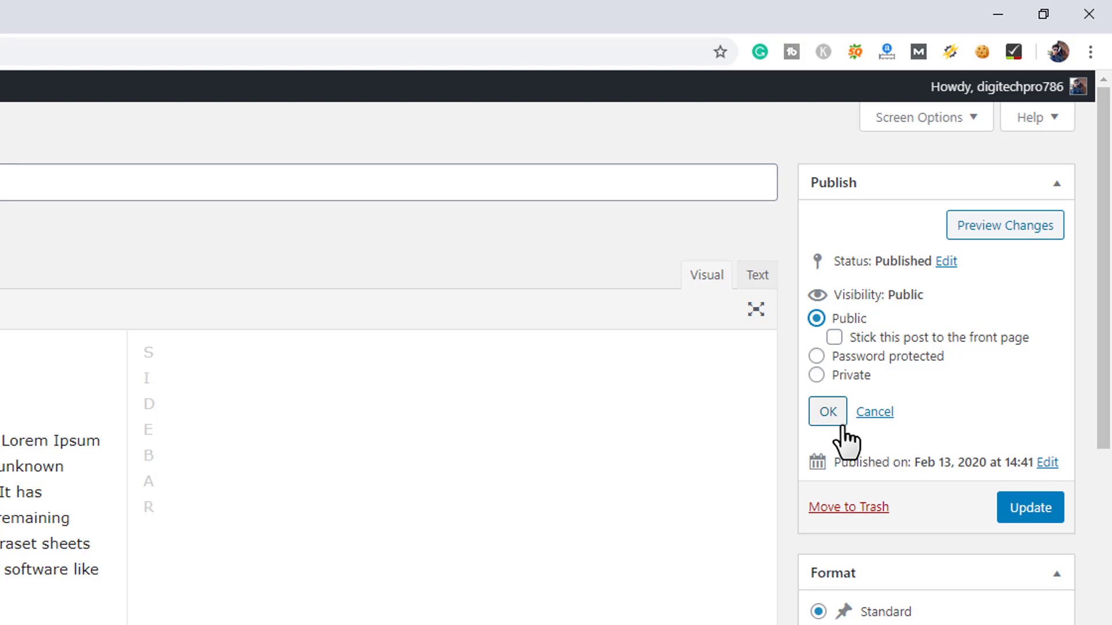
{"action": "left_click", "coordinate": [880, 336]}
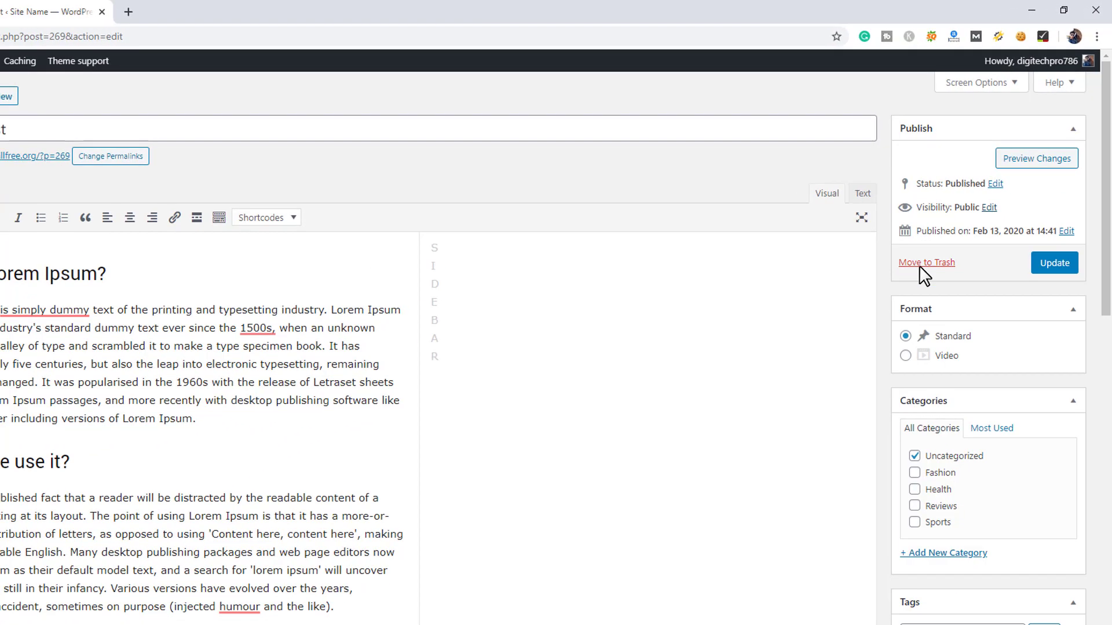
Examine the post's Format, Categories, Tags and Featured Video settings and the rest of the edit page
{"action": "scroll", "coordinate": [896, 470], "scroll_direction": "down", "scroll_amount": 3}
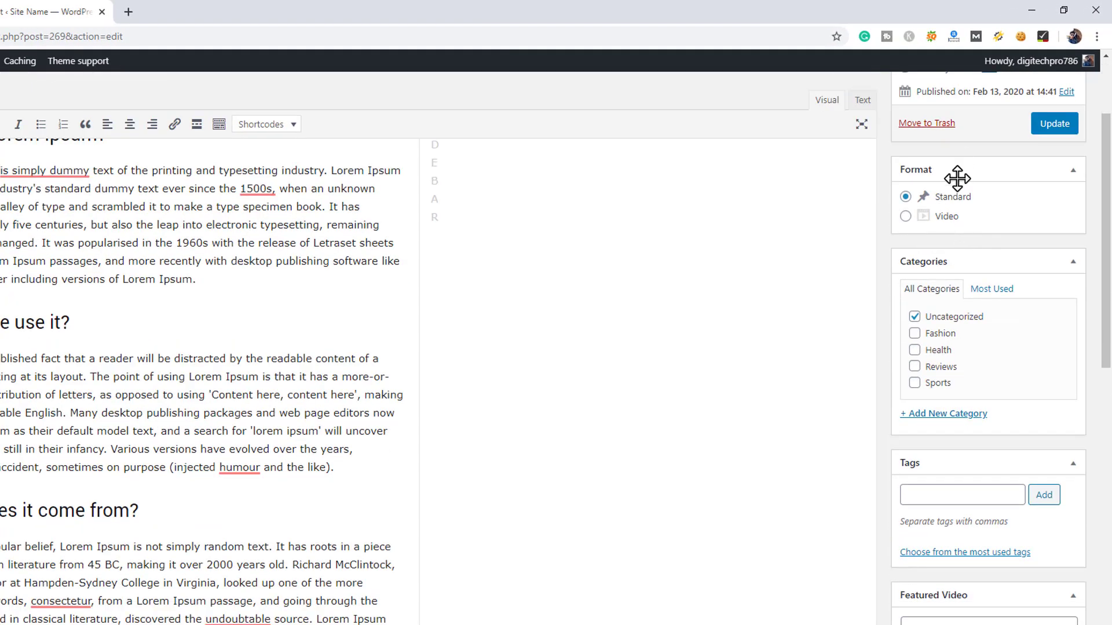
{"action": "scroll", "coordinate": [920, 290], "scroll_direction": "down", "scroll_amount": 2}
{"action": "scroll", "coordinate": [932, 292], "scroll_direction": "down", "scroll_amount": 3}
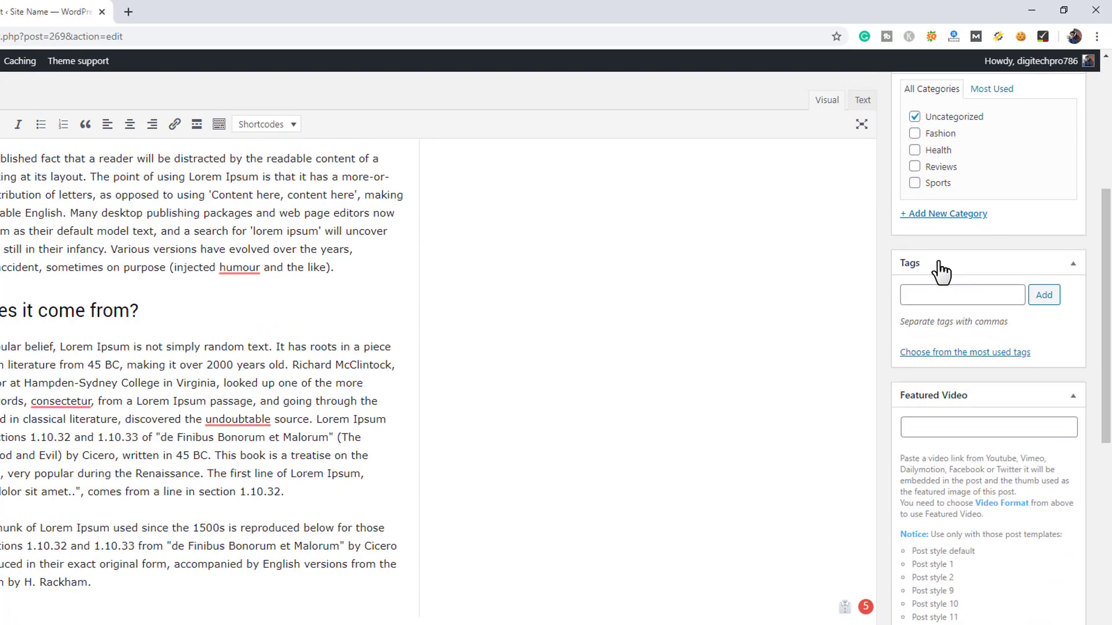
{"action": "scroll", "coordinate": [938, 268], "scroll_direction": "up", "scroll_amount": 2}
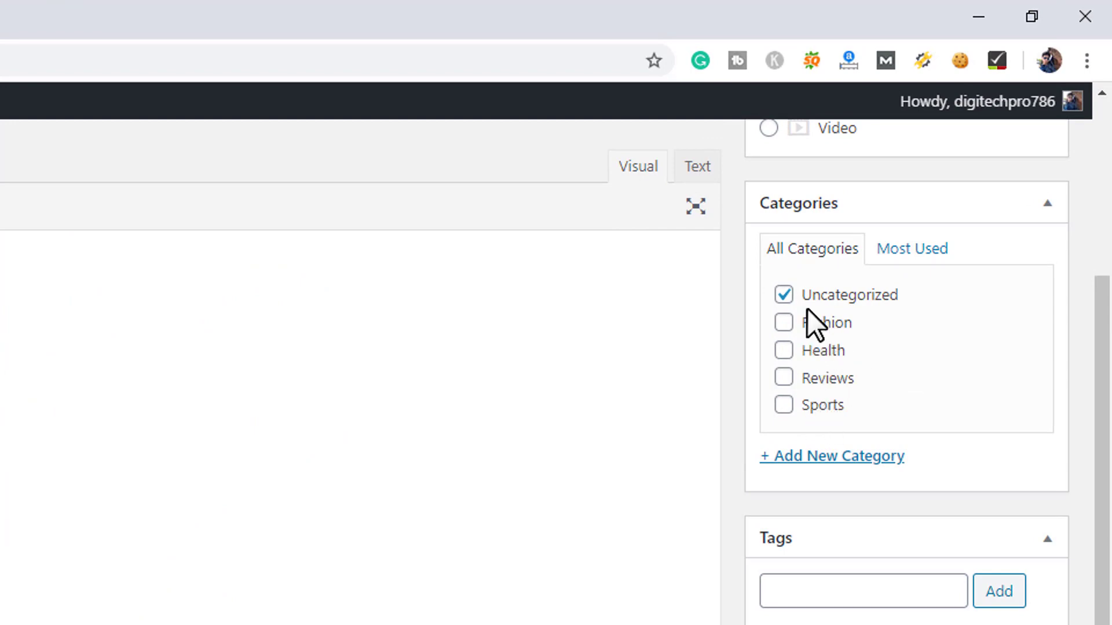
{"action": "scroll", "coordinate": [795, 451], "scroll_direction": "up", "scroll_amount": 4}
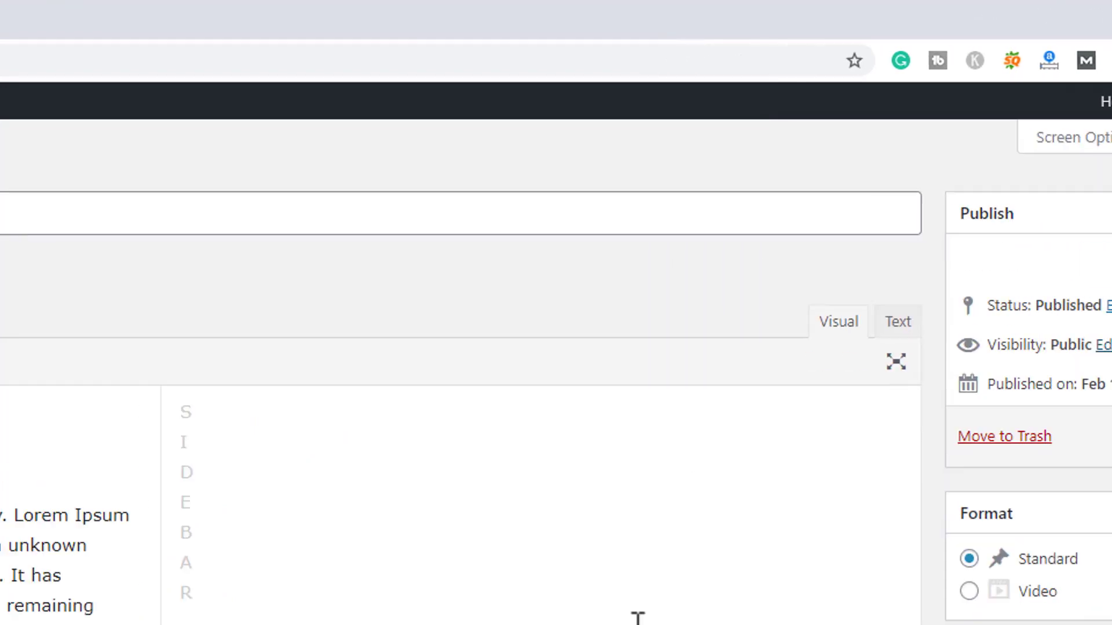
{"action": "scroll", "coordinate": [660, 377], "scroll_direction": "down", "scroll_amount": 10}
{"action": "scroll", "coordinate": [660, 376], "scroll_direction": "up", "scroll_amount": 8}
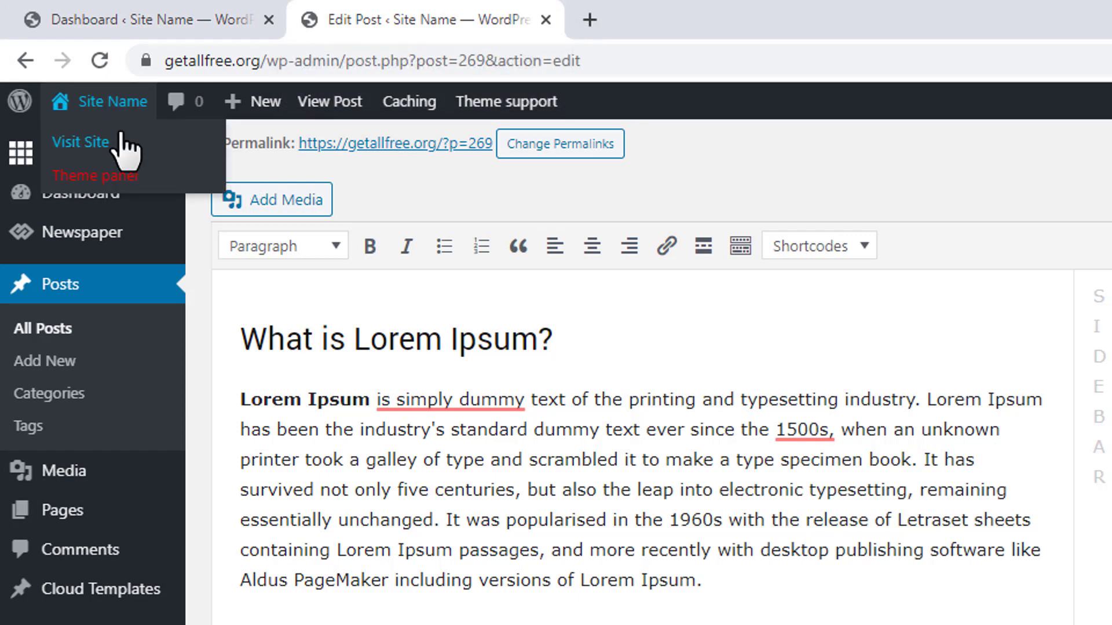
Open the live site in another new tab and view the post "this is 5th post" there
{"action": "middle_click", "coordinate": [115, 143]}
{"action": "left_click", "coordinate": [714, 12]}
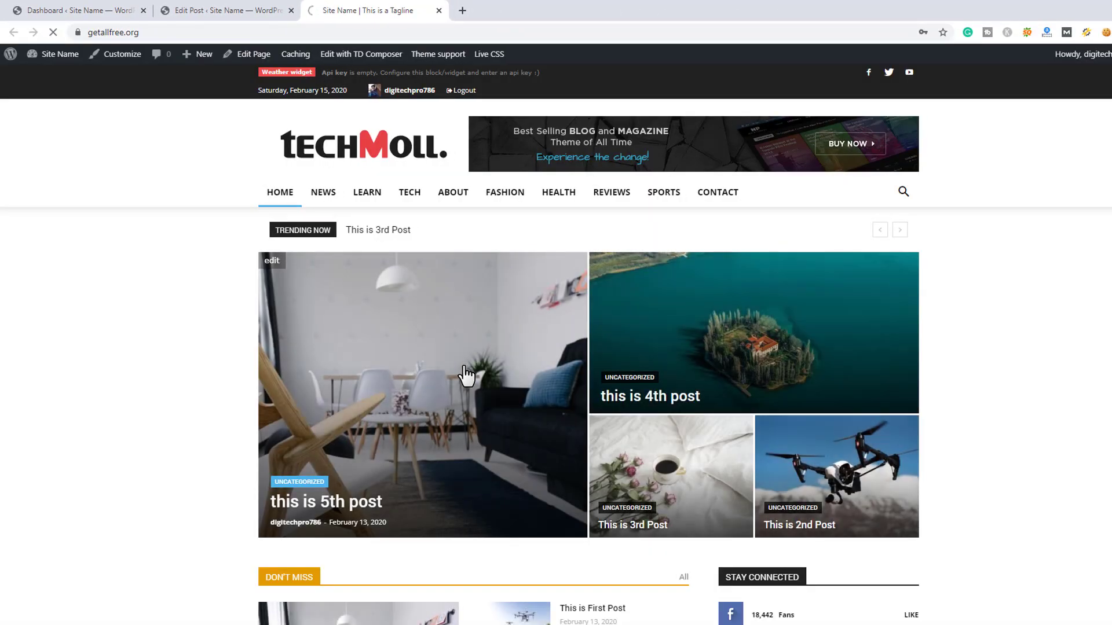
{"action": "left_click", "coordinate": [465, 375]}
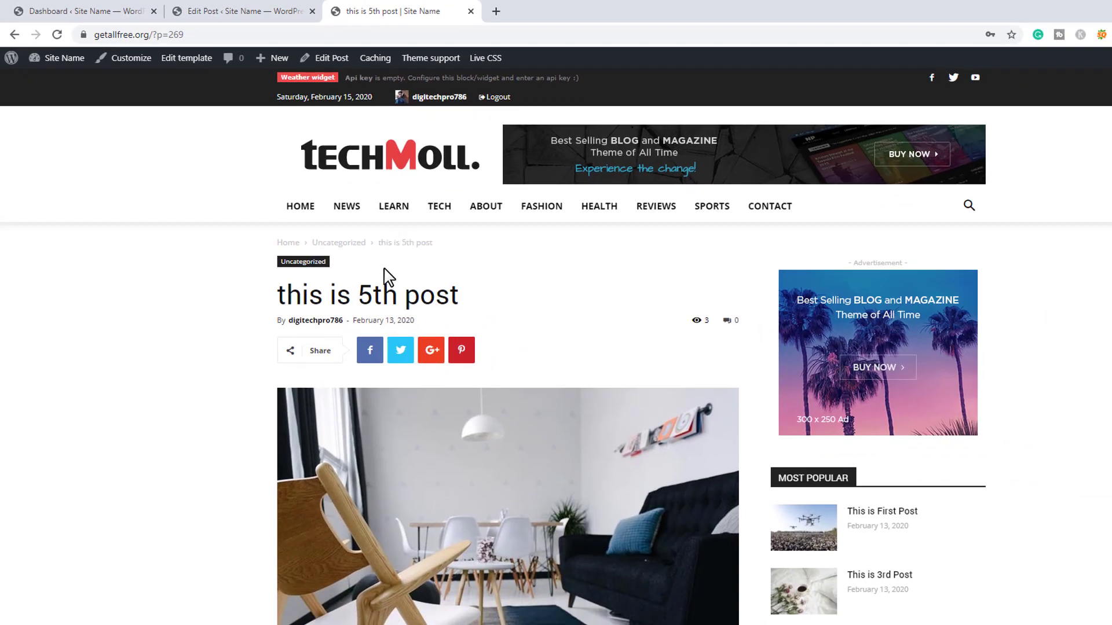
Assign the post "this is 5th post" to the Fashion and Health categories instead of Uncategorized and update the post
{"action": "left_click", "coordinate": [259, 9]}
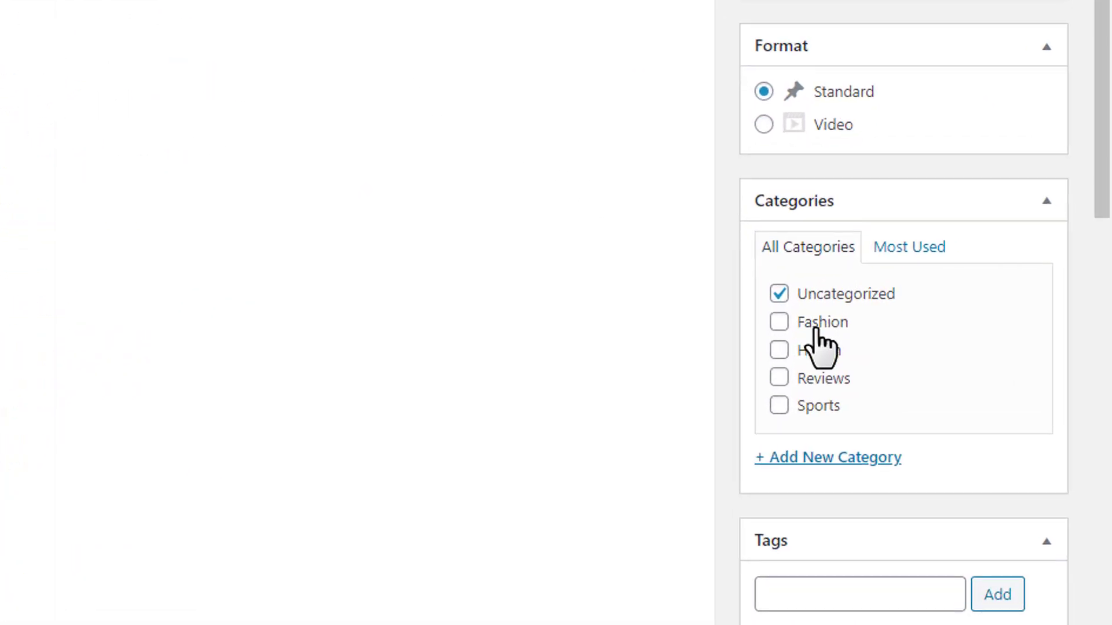
{"action": "left_click", "coordinate": [828, 331]}
{"action": "left_click", "coordinate": [832, 354]}
{"action": "left_click", "coordinate": [841, 300]}
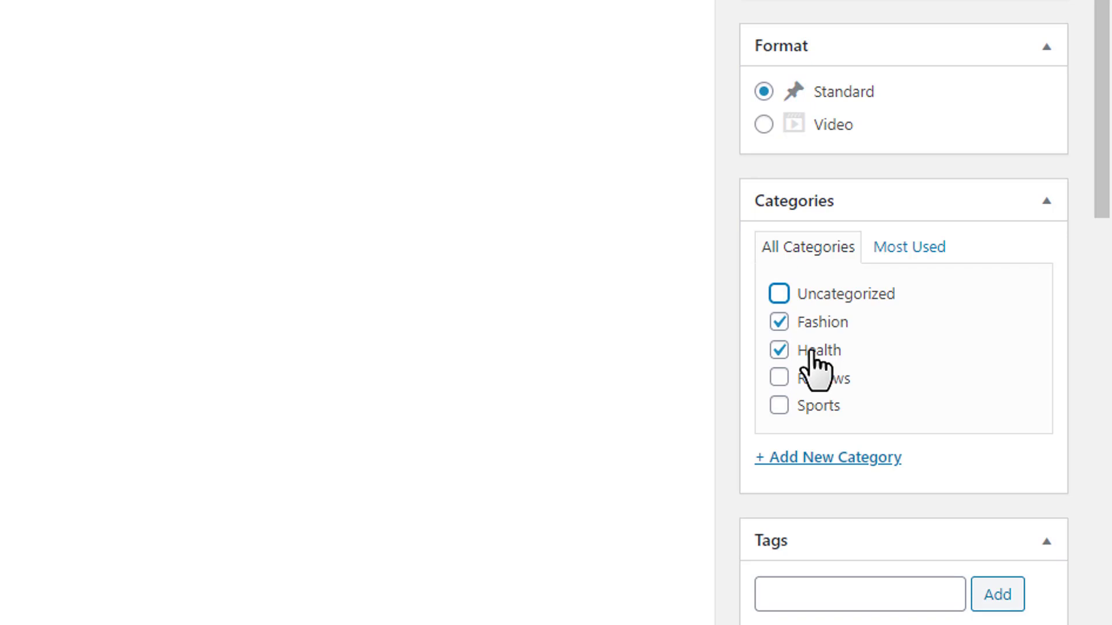
{"action": "scroll", "coordinate": [828, 345], "scroll_direction": "down", "scroll_amount": 10}
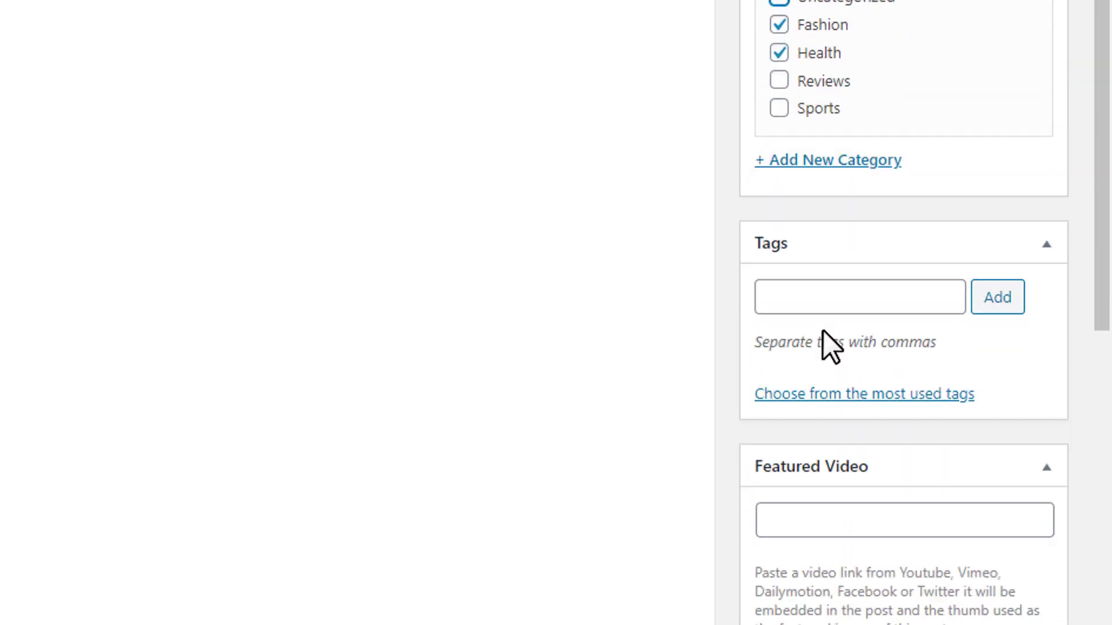
{"action": "scroll", "coordinate": [826, 330], "scroll_direction": "down", "scroll_amount": 4}
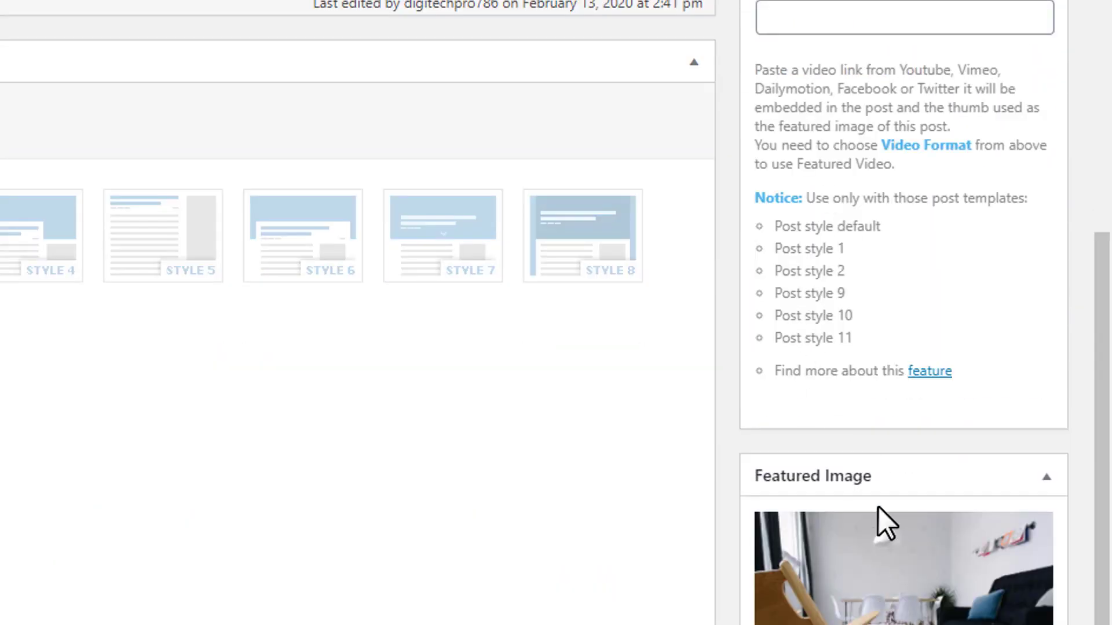
{"action": "scroll", "coordinate": [881, 510], "scroll_direction": "up", "scroll_amount": 10}
{"action": "left_click", "coordinate": [1017, 124]}
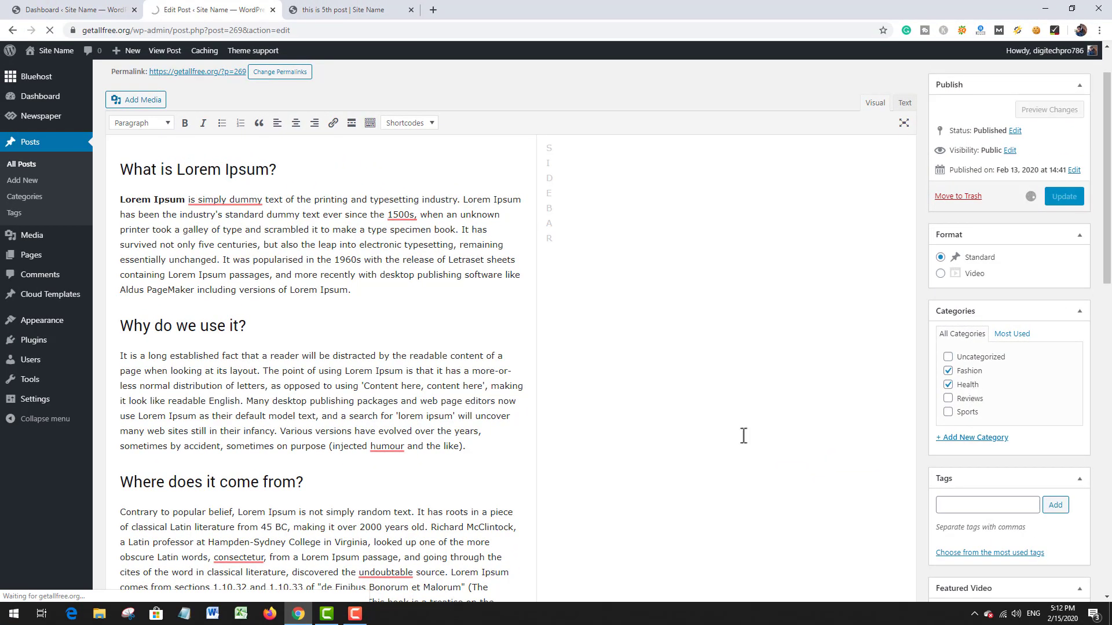
Reload the live view of "this is 5th post" and check its category labels
{"action": "left_click", "coordinate": [327, 9]}
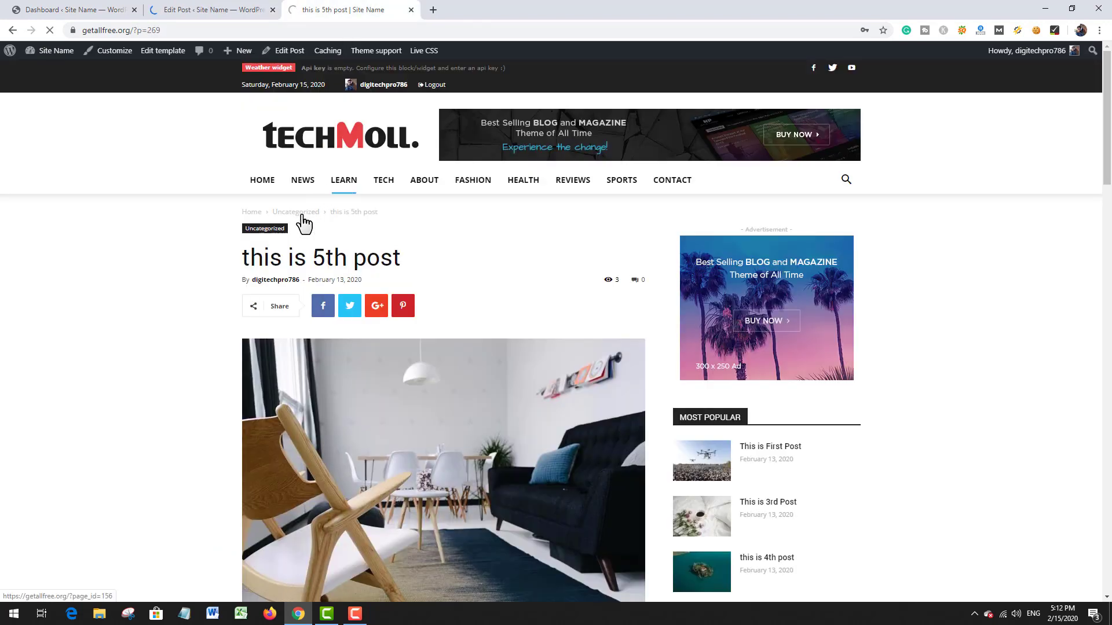
{"action": "key", "text": "F5"}
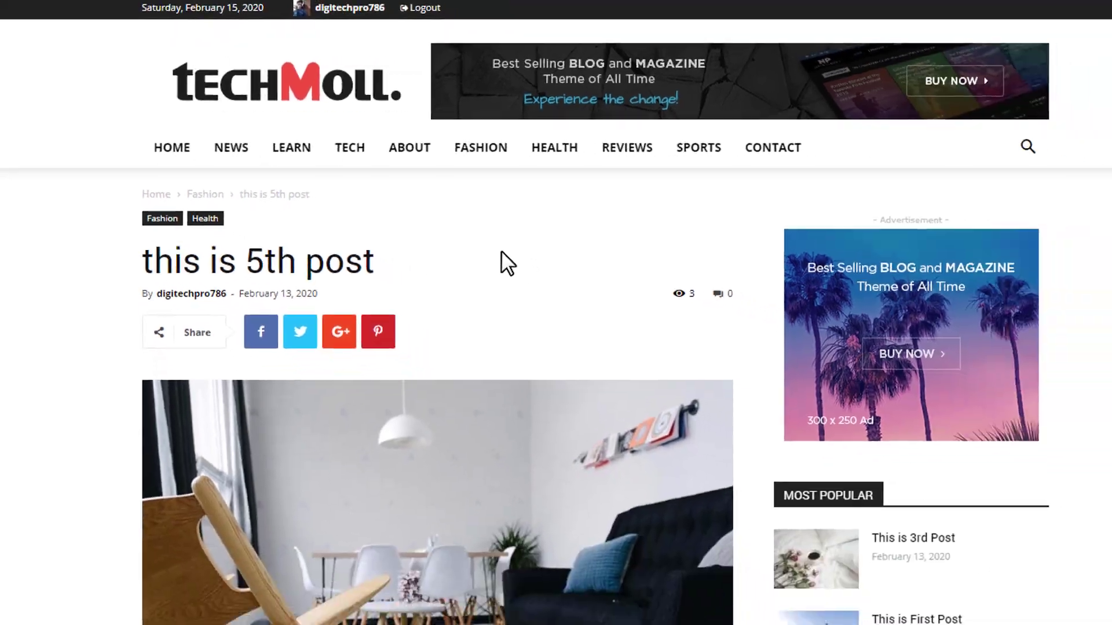
{"action": "scroll", "coordinate": [945, 398], "scroll_direction": "down", "scroll_amount": 10}
{"action": "scroll", "coordinate": [499, 251], "scroll_direction": "up", "scroll_amount": 9}
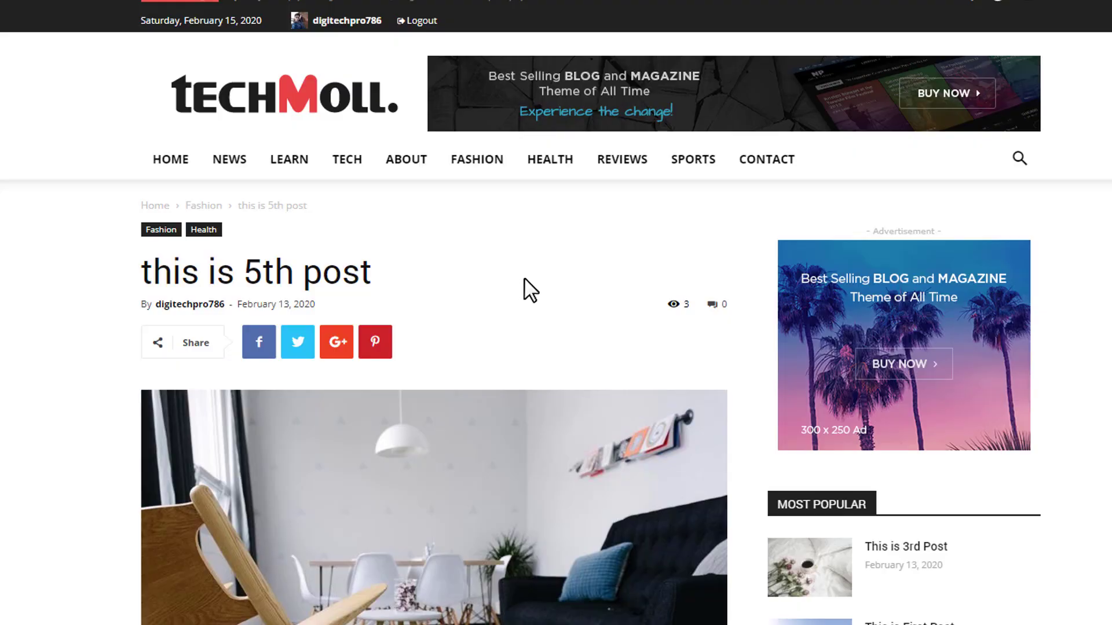
View the Fashion and Health category pages on the live site to check the posts listed there
{"action": "left_click", "coordinate": [496, 181]}
{"action": "scroll", "coordinate": [504, 184], "scroll_direction": "down", "scroll_amount": 4}
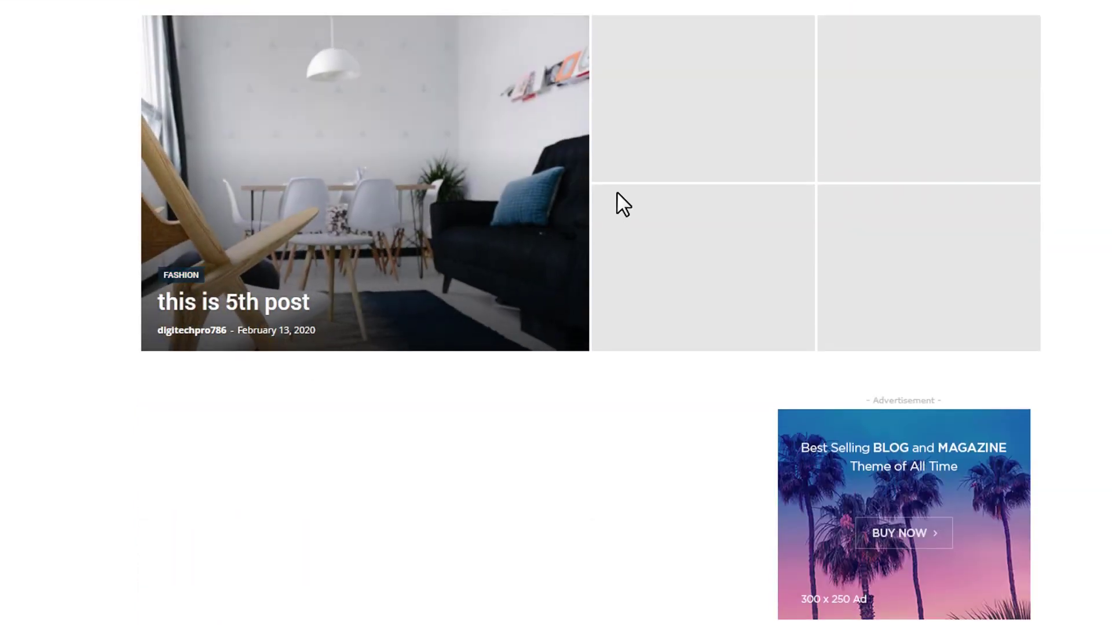
{"action": "scroll", "coordinate": [963, 184], "scroll_direction": "up", "scroll_amount": 2}
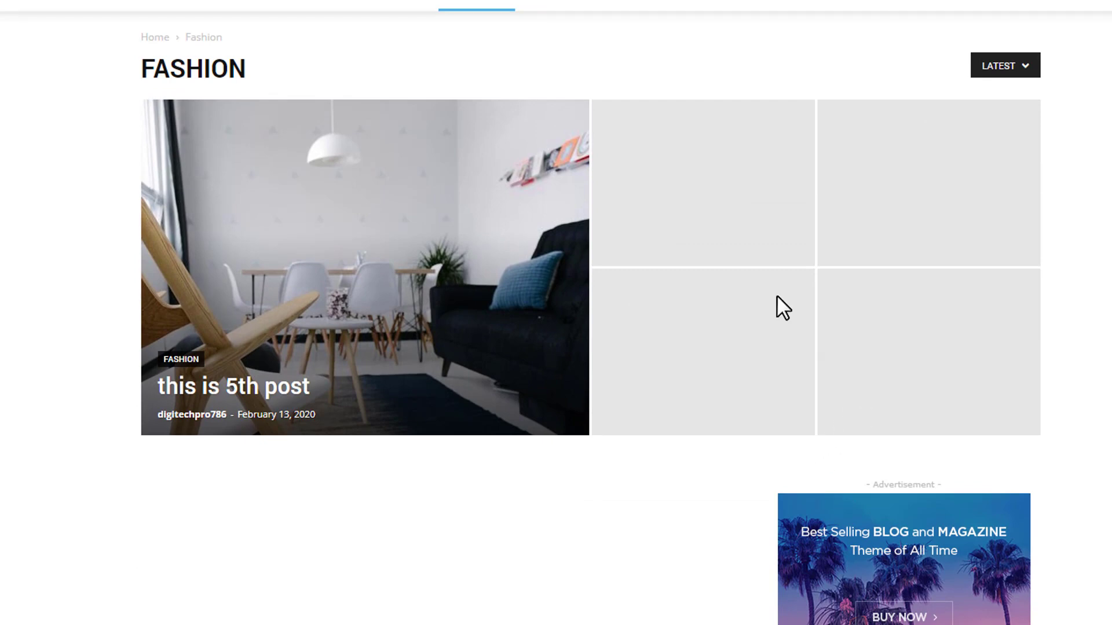
{"action": "scroll", "coordinate": [677, 277], "scroll_direction": "up", "scroll_amount": 4}
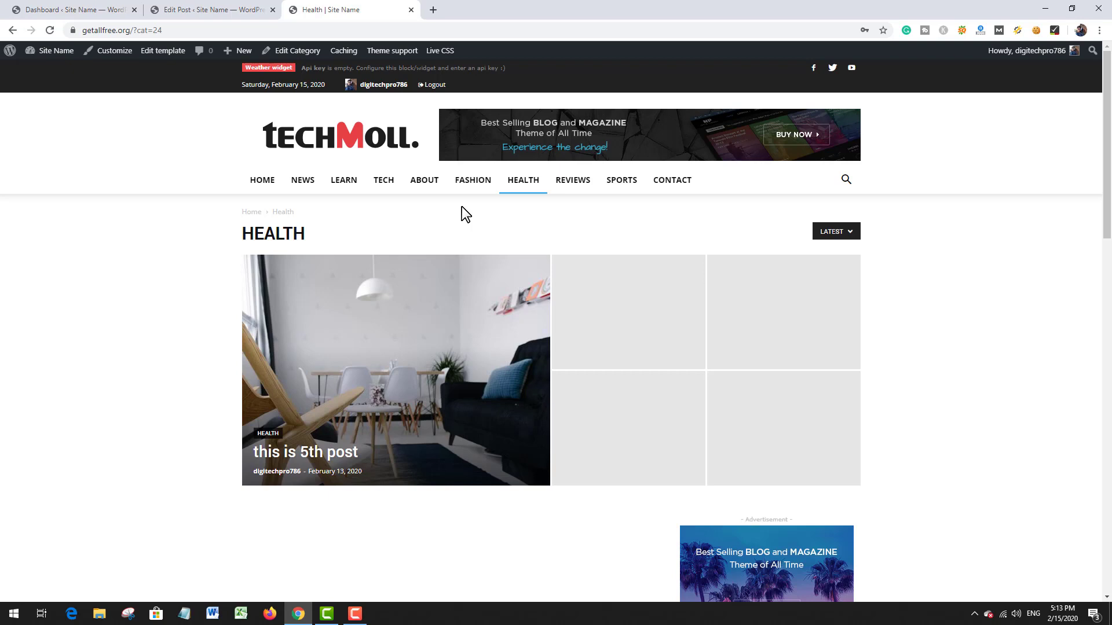
{"action": "left_click", "coordinate": [210, 5]}
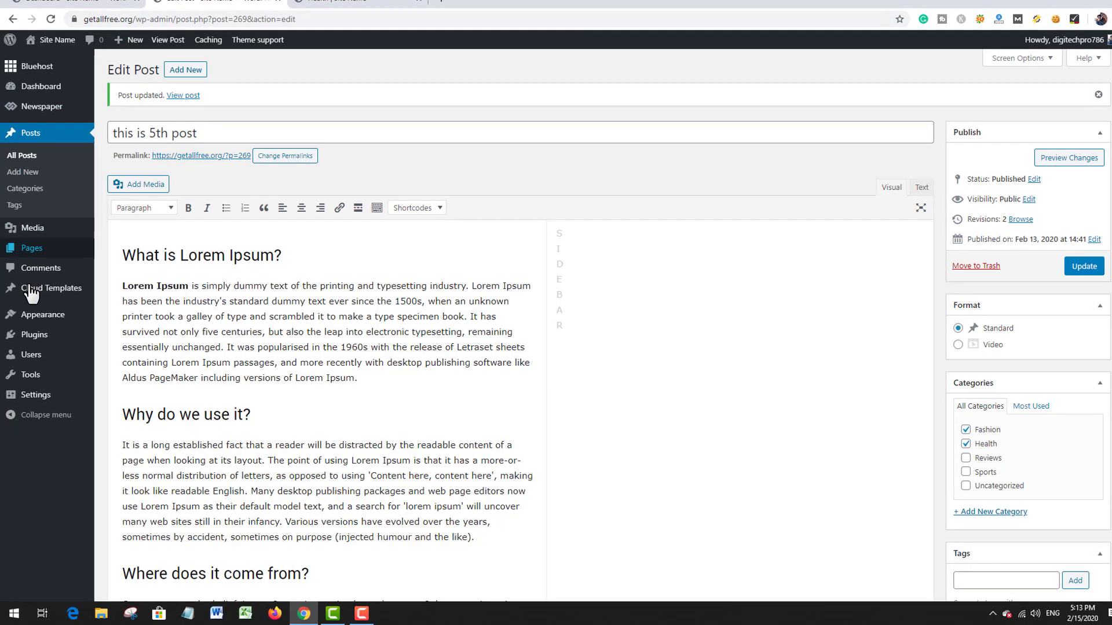
{"action": "mouse_move", "coordinate": [27, 340]}
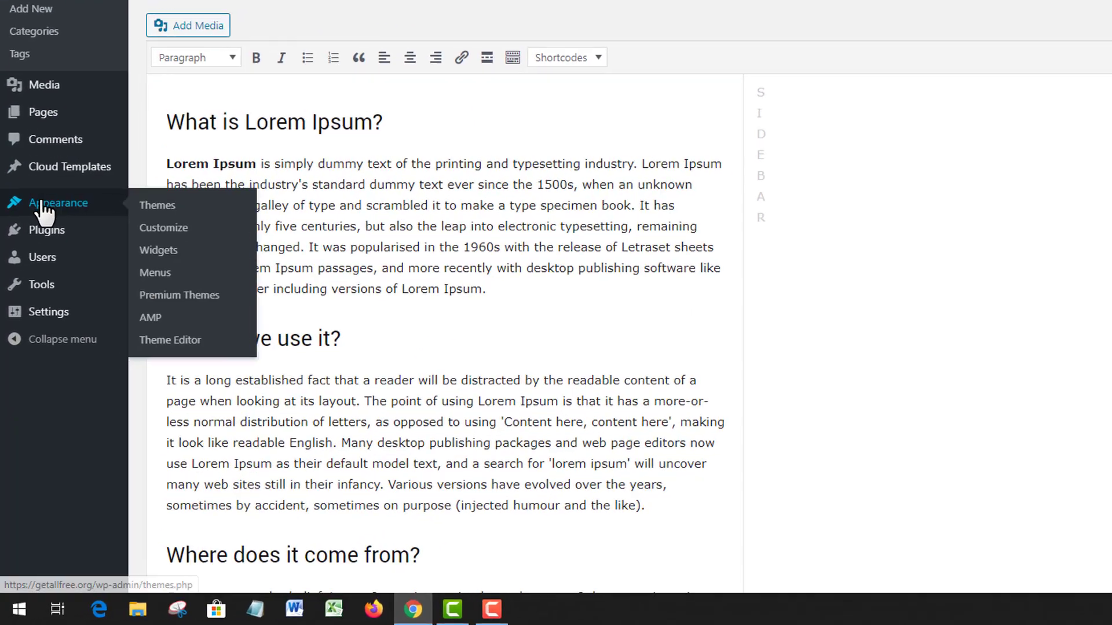
{"action": "mouse_move", "coordinate": [58, 319]}
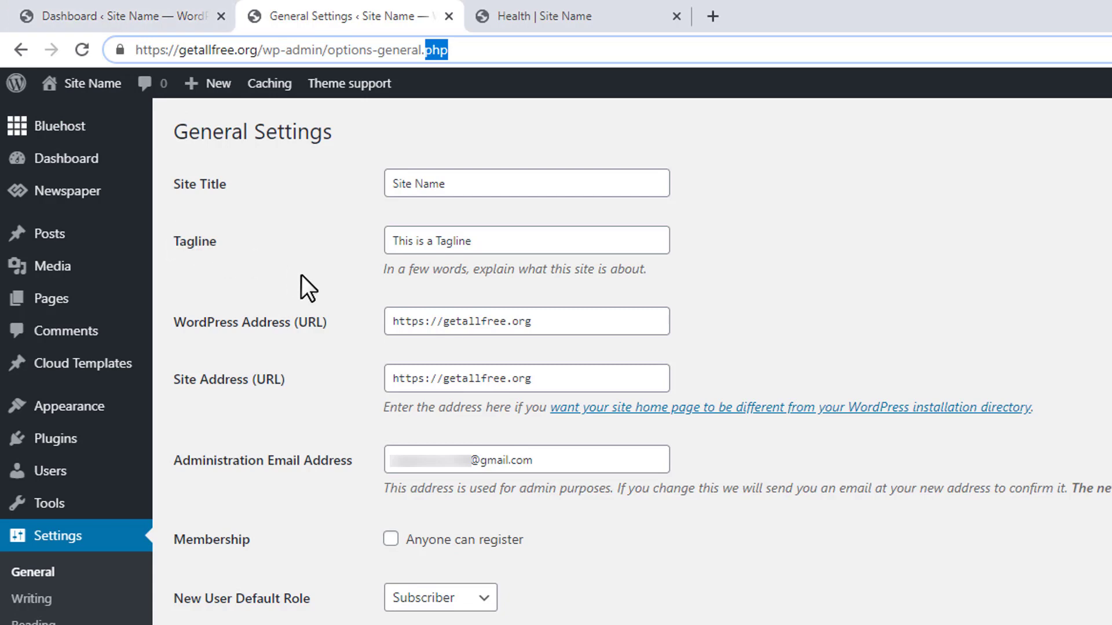
{"action": "left_click", "coordinate": [450, 317]}
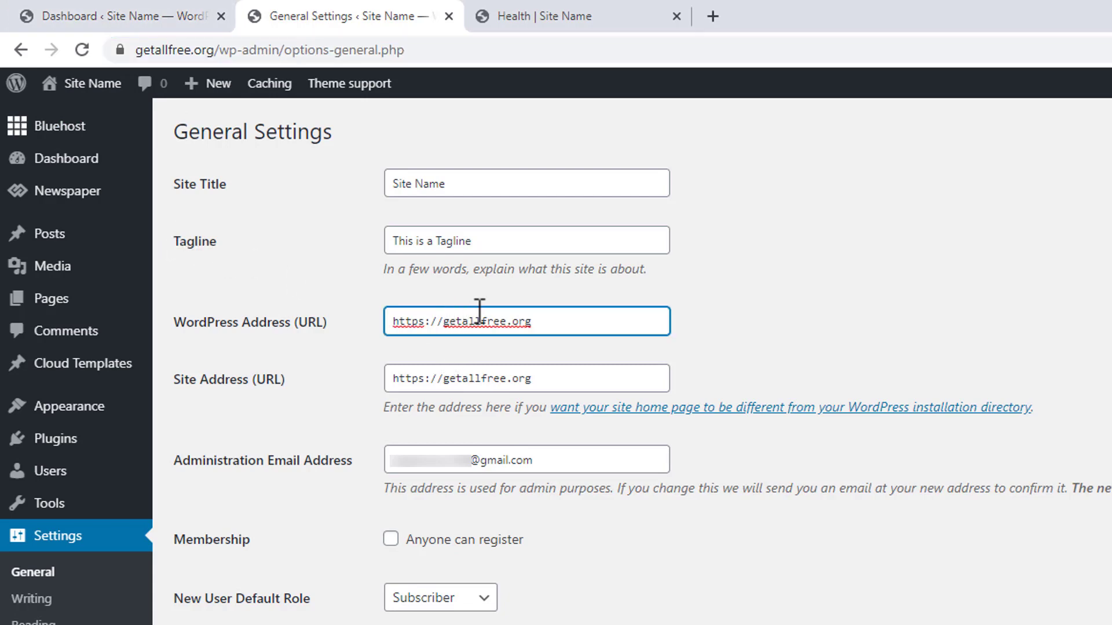
{"action": "type", "text": "www."}
{"action": "triple_click", "coordinate": [266, 56]}
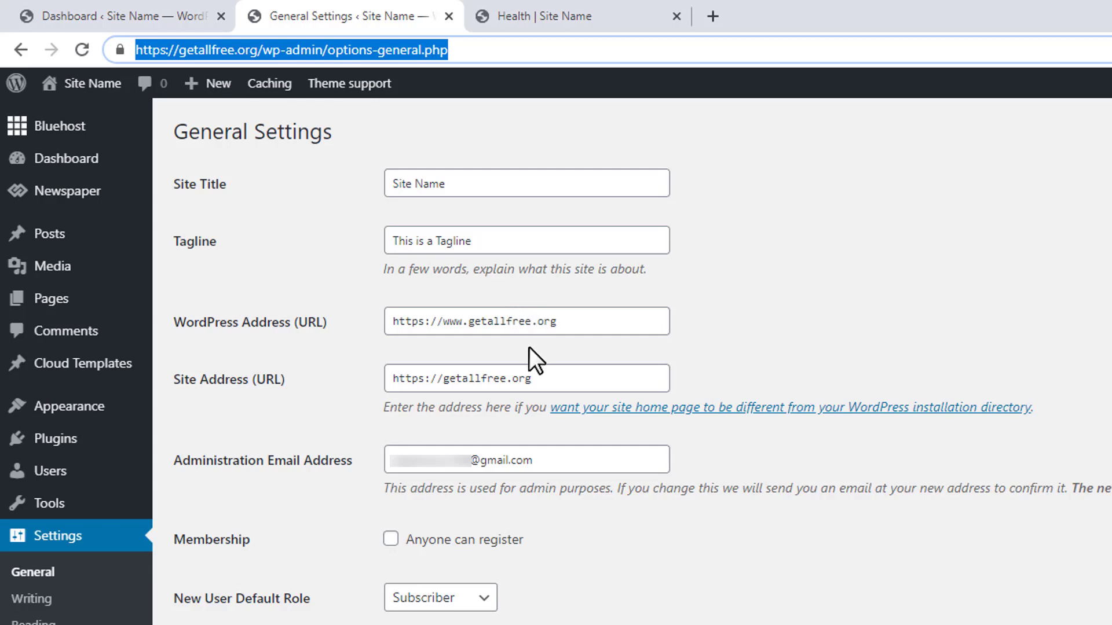
{"action": "left_click", "coordinate": [537, 322]}
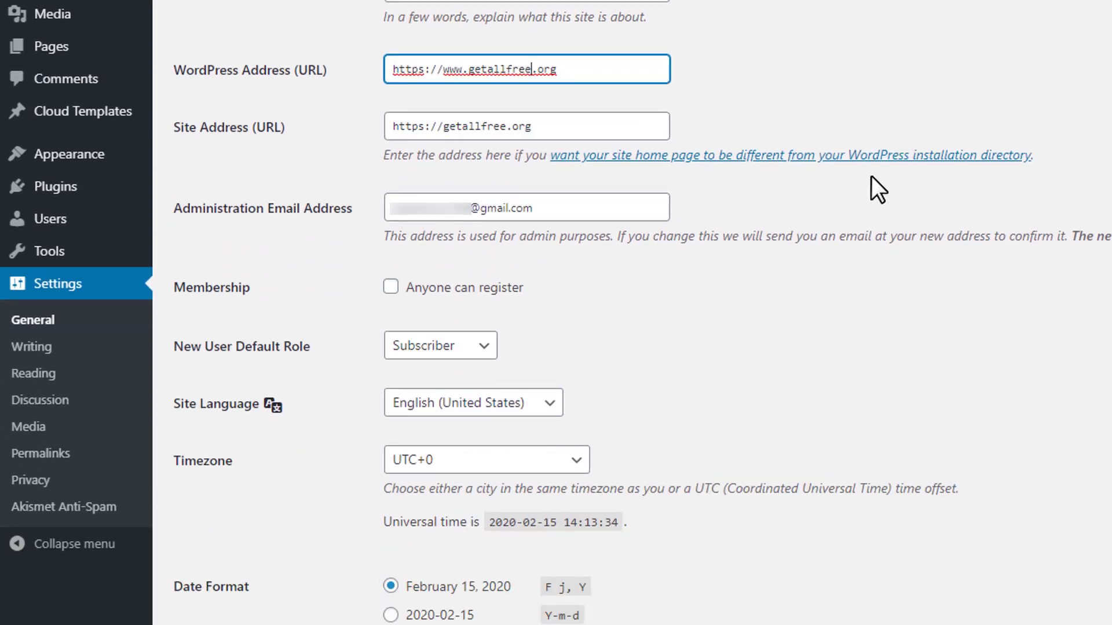
Review the remaining General Settings, from language, timezone and date format to the Bluehost auto-update and coming soon page options
{"action": "scroll", "coordinate": [879, 35], "scroll_direction": "down", "scroll_amount": 7}
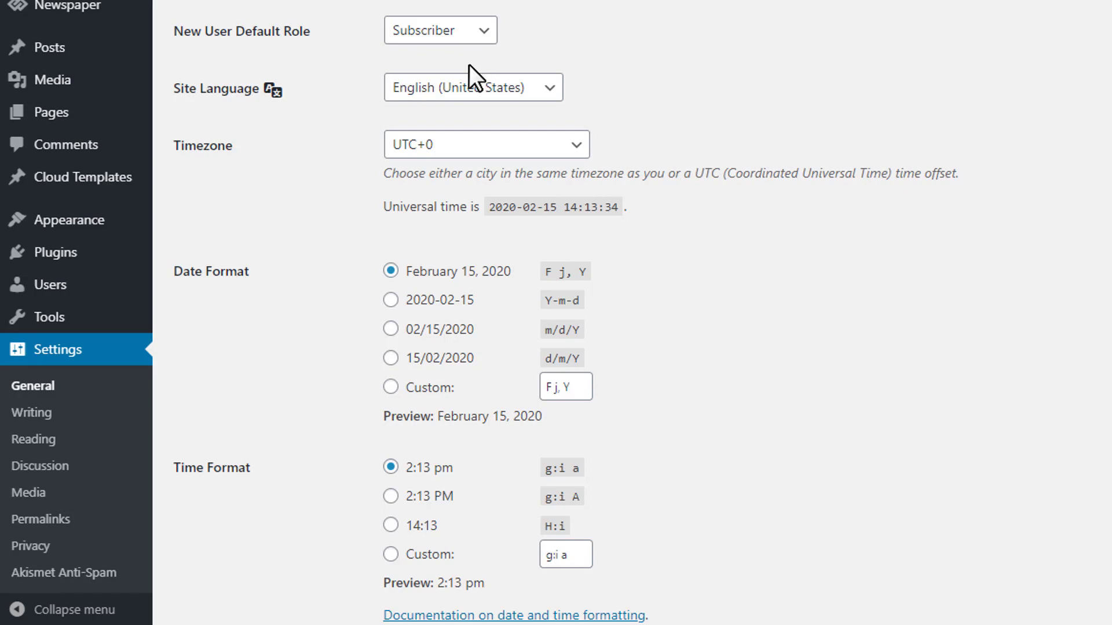
{"action": "scroll", "coordinate": [541, 248], "scroll_direction": "down", "scroll_amount": 8}
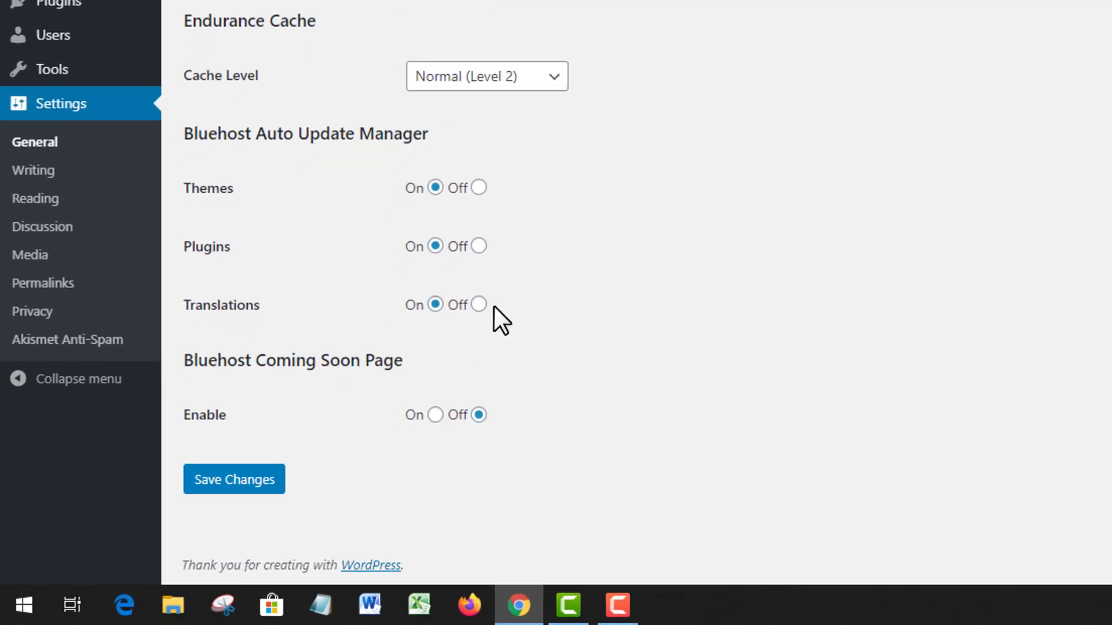
{"action": "scroll", "coordinate": [499, 318], "scroll_direction": "up", "scroll_amount": 10}
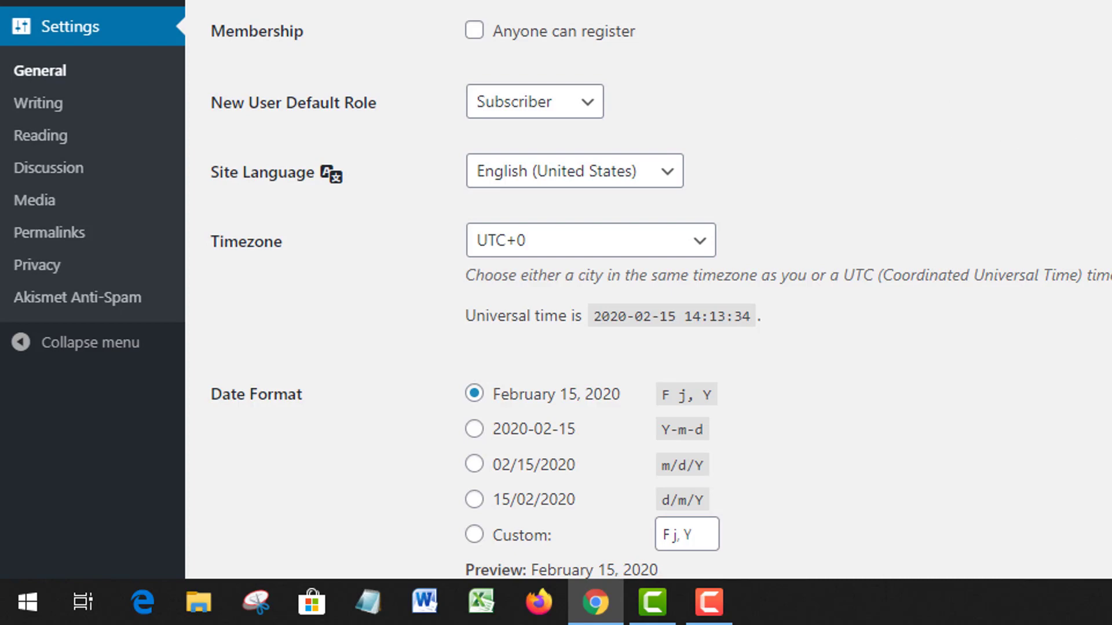
{"action": "scroll", "coordinate": [649, 312], "scroll_direction": "down", "scroll_amount": 15}
{"action": "scroll", "coordinate": [625, 315], "scroll_direction": "down", "scroll_amount": 2}
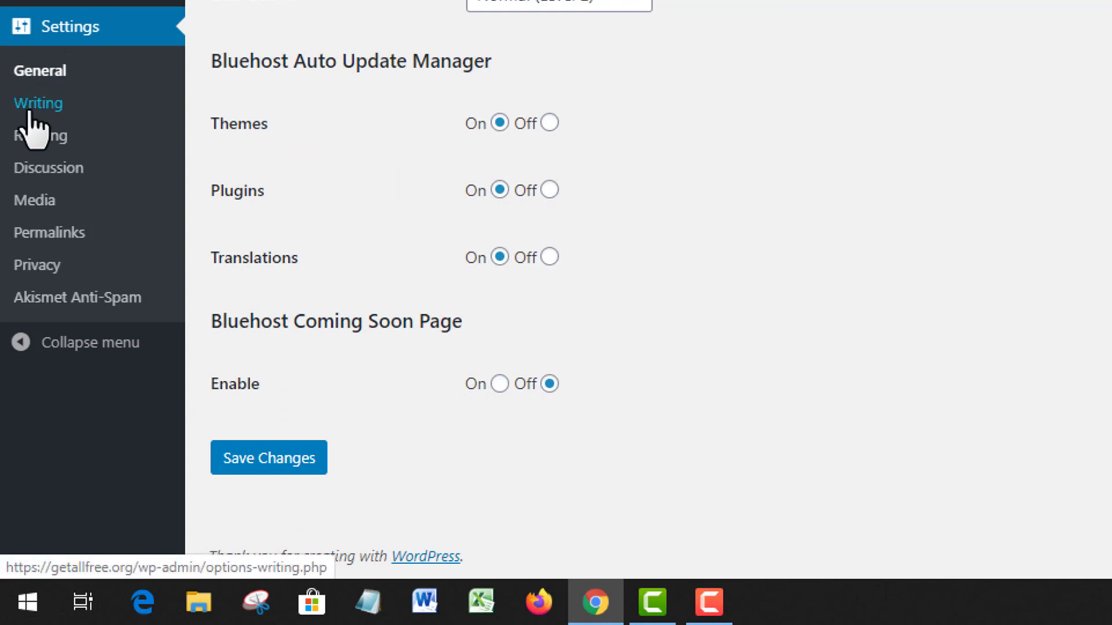
Open the Writing Settings and review the default post category, post format, editor and post via email options
{"action": "left_click", "coordinate": [53, 99]}
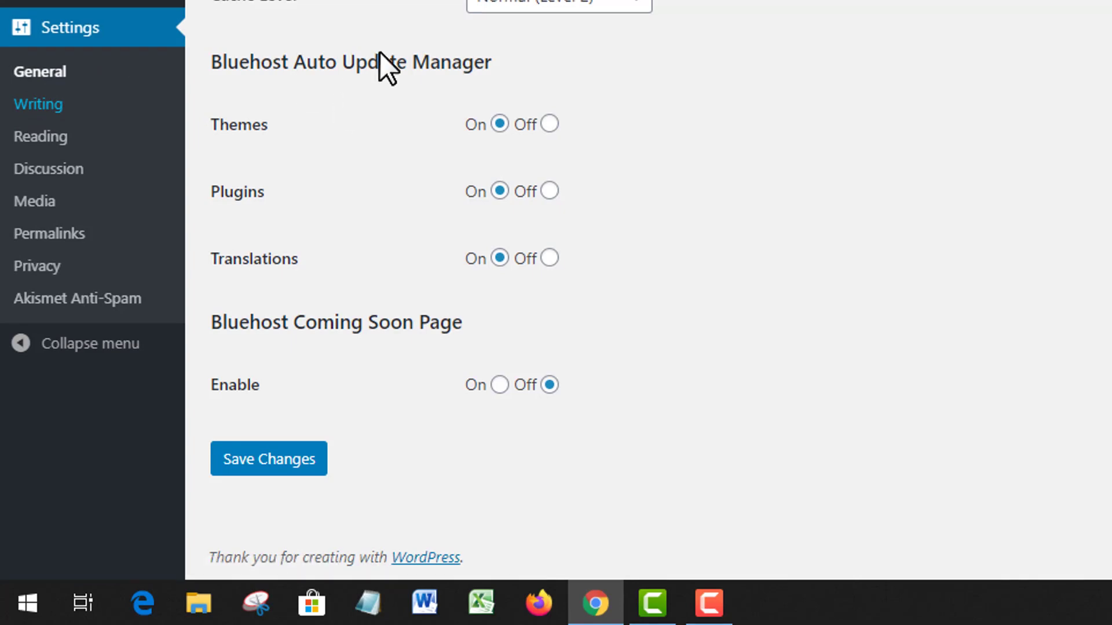
{"action": "scroll", "coordinate": [602, 144], "scroll_direction": "up", "scroll_amount": 5}
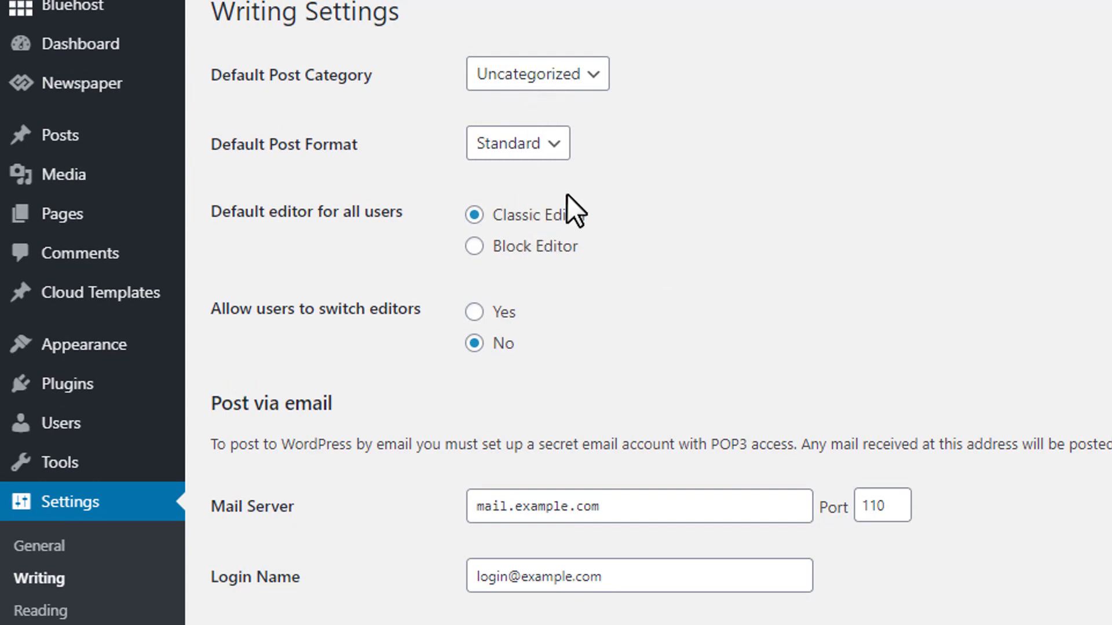
{"action": "scroll", "coordinate": [485, 351], "scroll_direction": "down", "scroll_amount": 3}
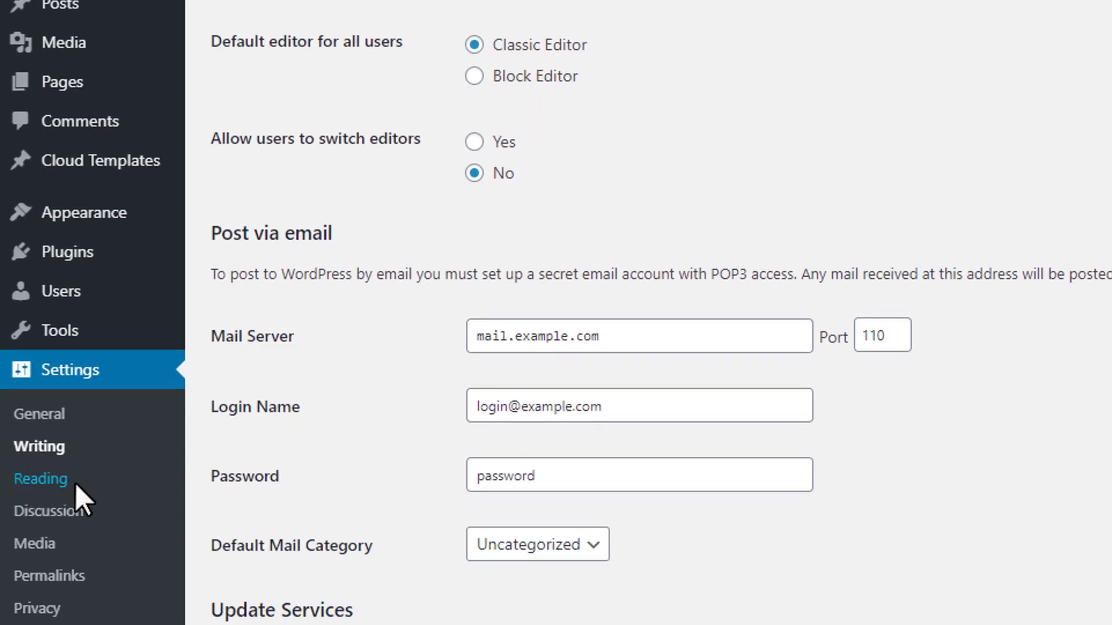
Open the Reading Settings to check the homepage display option and view the News page on the live site
{"action": "left_click", "coordinate": [74, 483]}
{"action": "scroll", "coordinate": [441, 232], "scroll_direction": "up", "scroll_amount": 2}
{"action": "scroll", "coordinate": [510, 176], "scroll_direction": "up", "scroll_amount": 2}
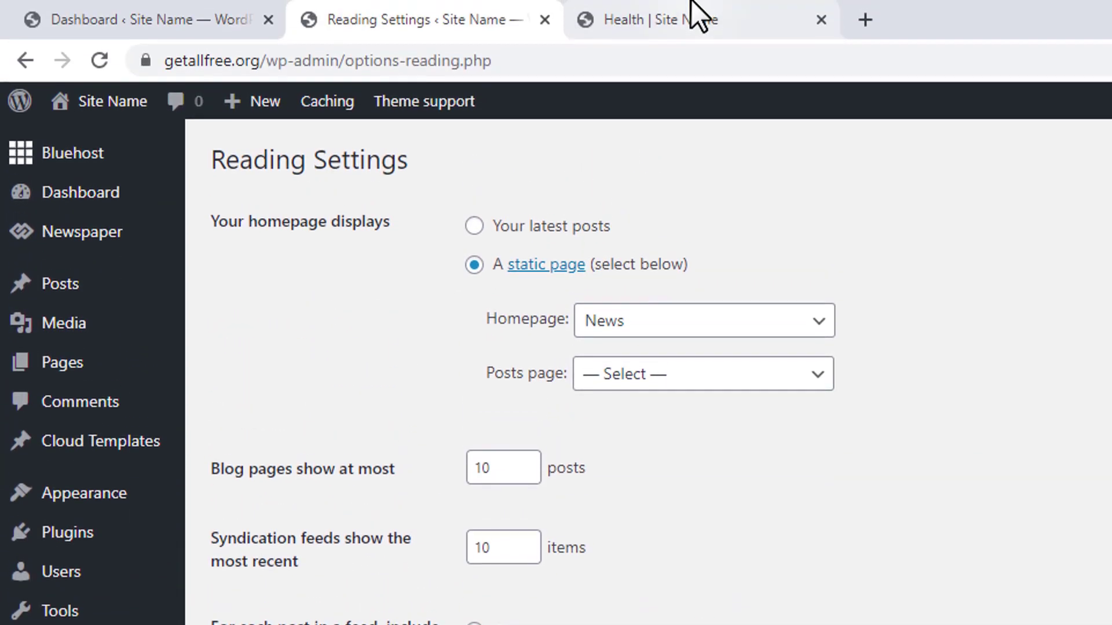
{"action": "left_click", "coordinate": [699, 18]}
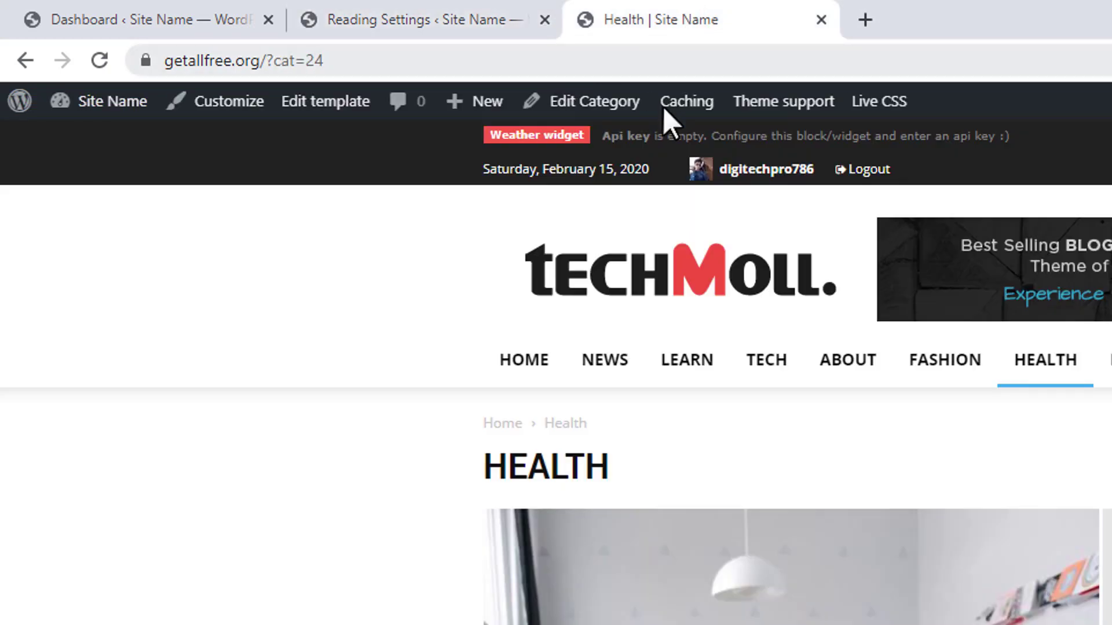
{"action": "left_click", "coordinate": [624, 366]}
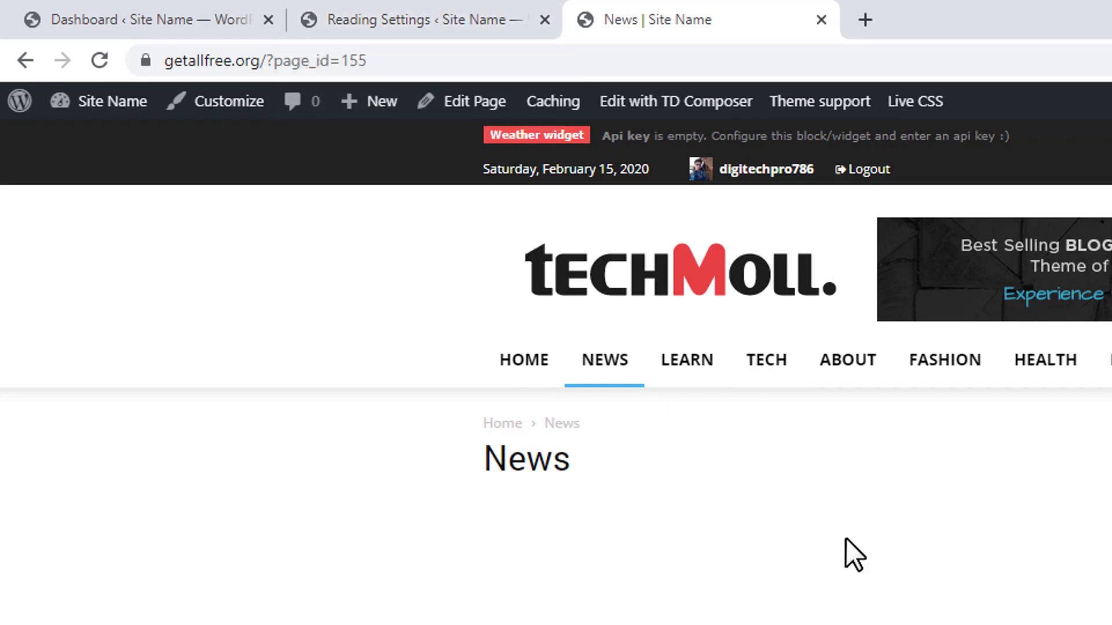
Set the homepage to display the latest posts in the Reading Settings and save the changes
{"action": "left_click", "coordinate": [298, 3]}
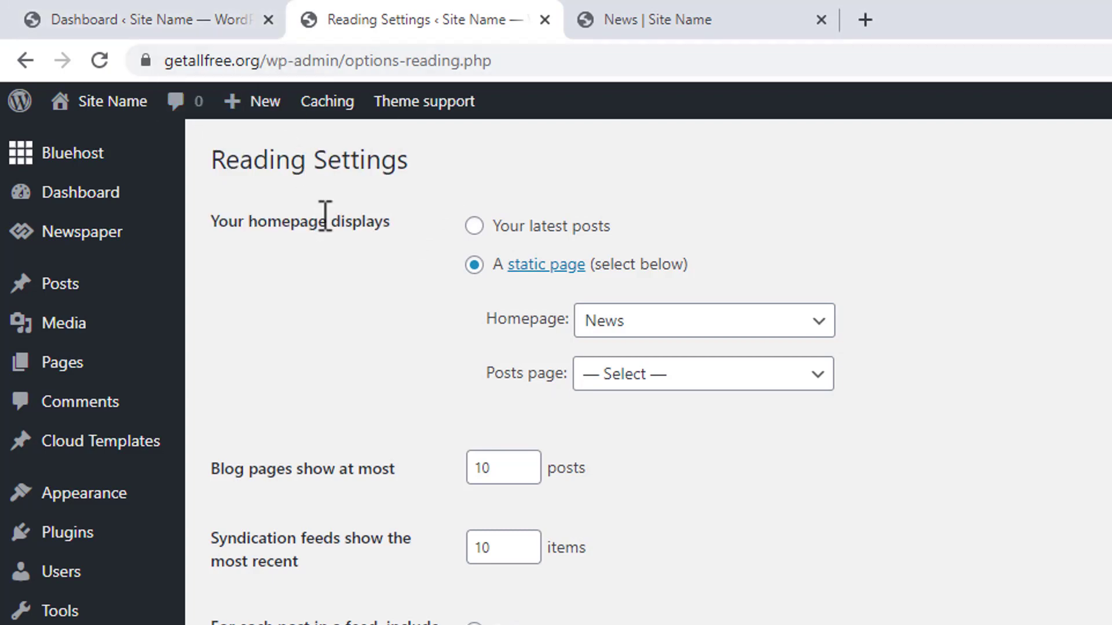
{"action": "left_click", "coordinate": [596, 228]}
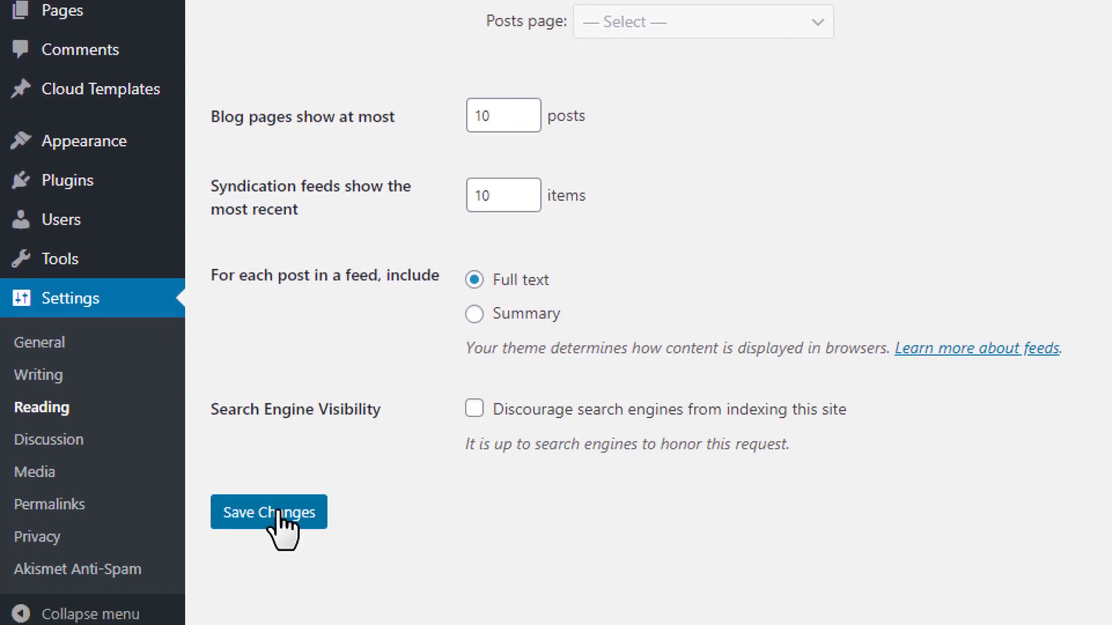
{"action": "left_click", "coordinate": [278, 514]}
Reload the live site, go to its homepage and look through the posts displayed there
{"action": "key", "text": "ctrl+Tab"}
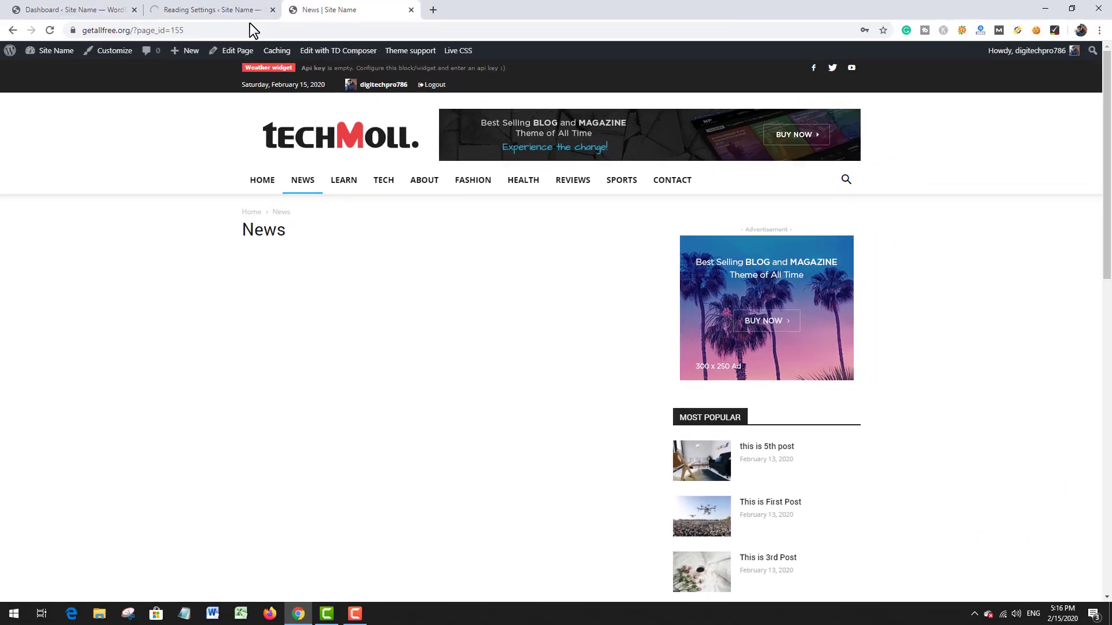
{"action": "left_click", "coordinate": [253, 26]}
{"action": "key", "text": "Return"}
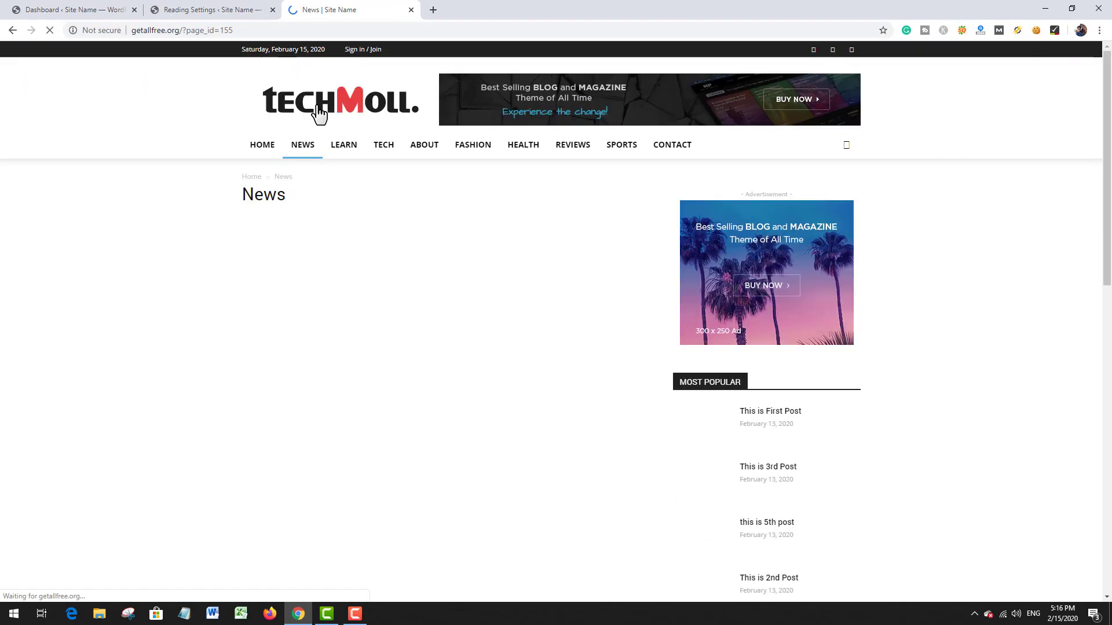
{"action": "left_click", "coordinate": [332, 113]}
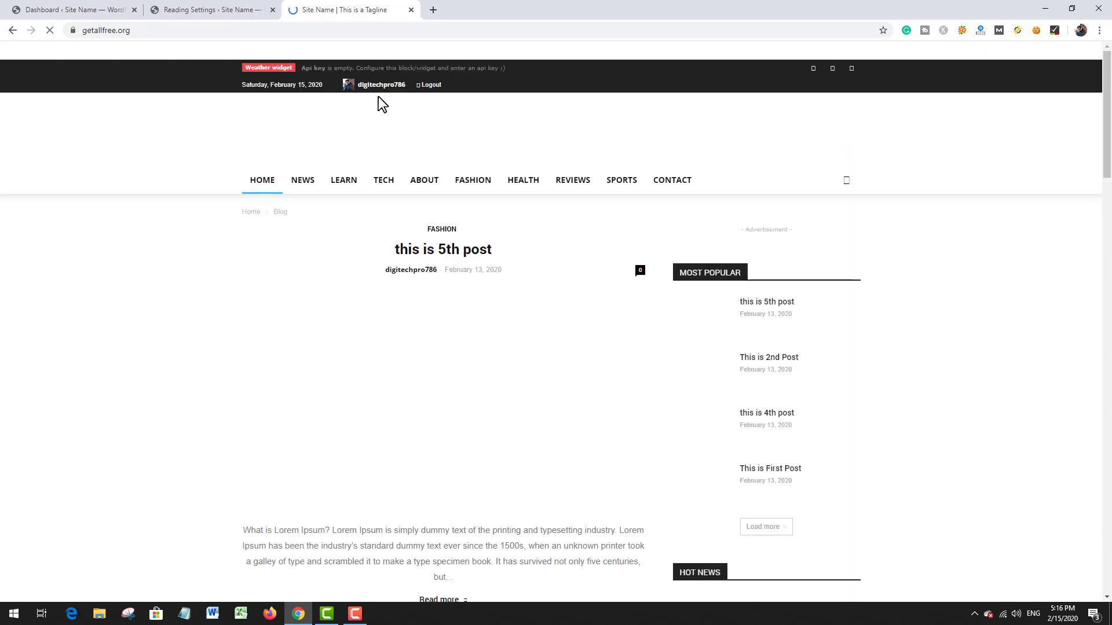
{"action": "scroll", "coordinate": [471, 157], "scroll_direction": "down", "scroll_amount": 6}
{"action": "scroll", "coordinate": [472, 157], "scroll_direction": "up", "scroll_amount": 6}
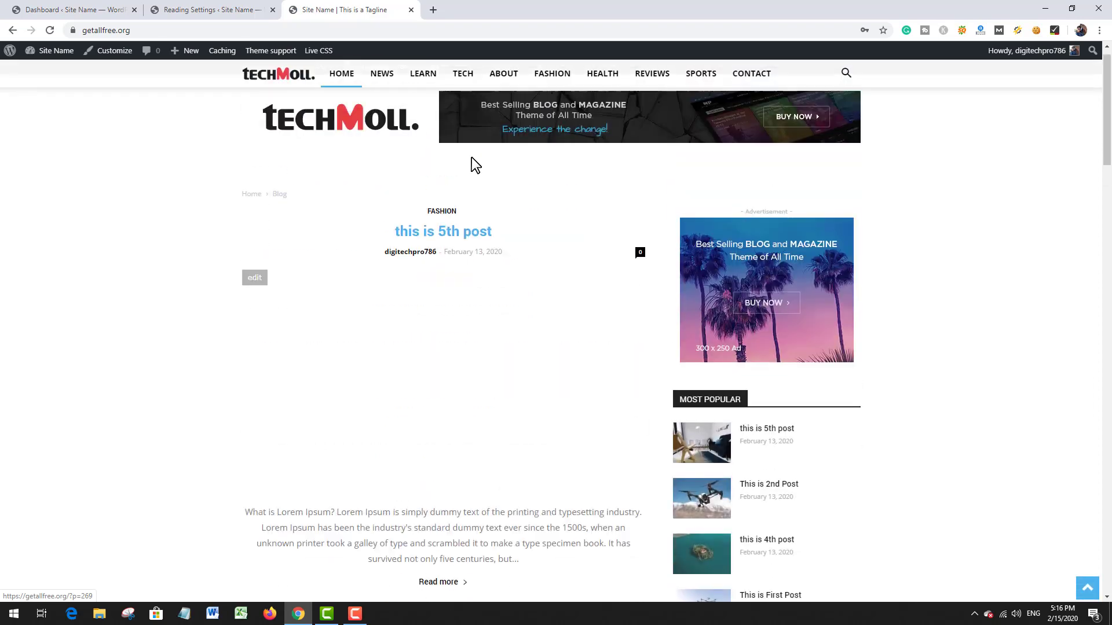
{"action": "scroll", "coordinate": [443, 264], "scroll_direction": "down", "scroll_amount": 14}
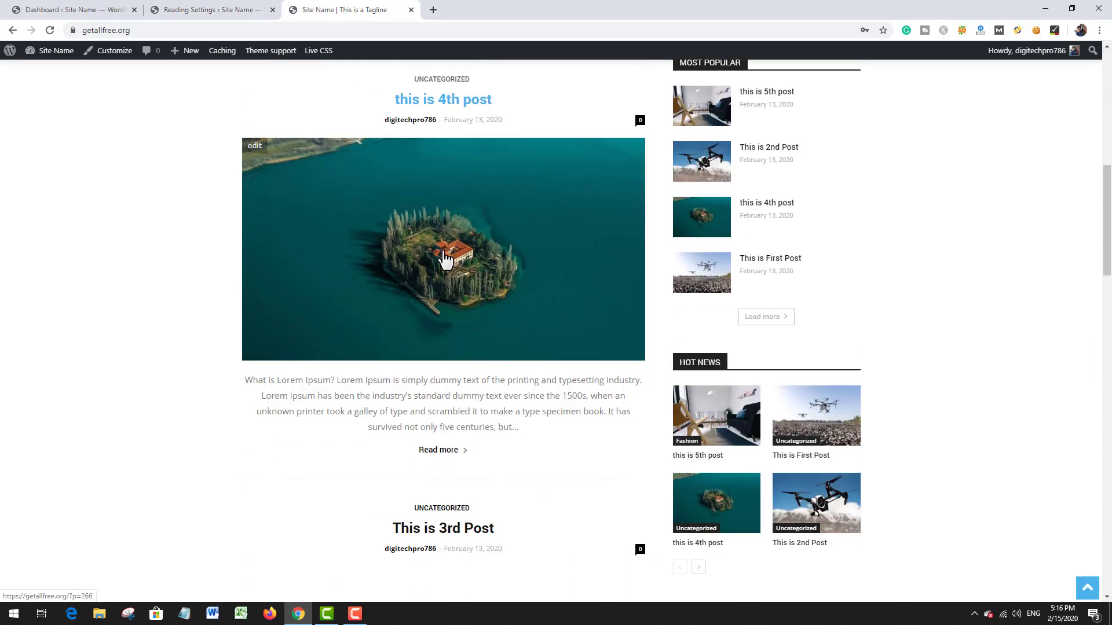
{"action": "scroll", "coordinate": [445, 258], "scroll_direction": "down", "scroll_amount": 14}
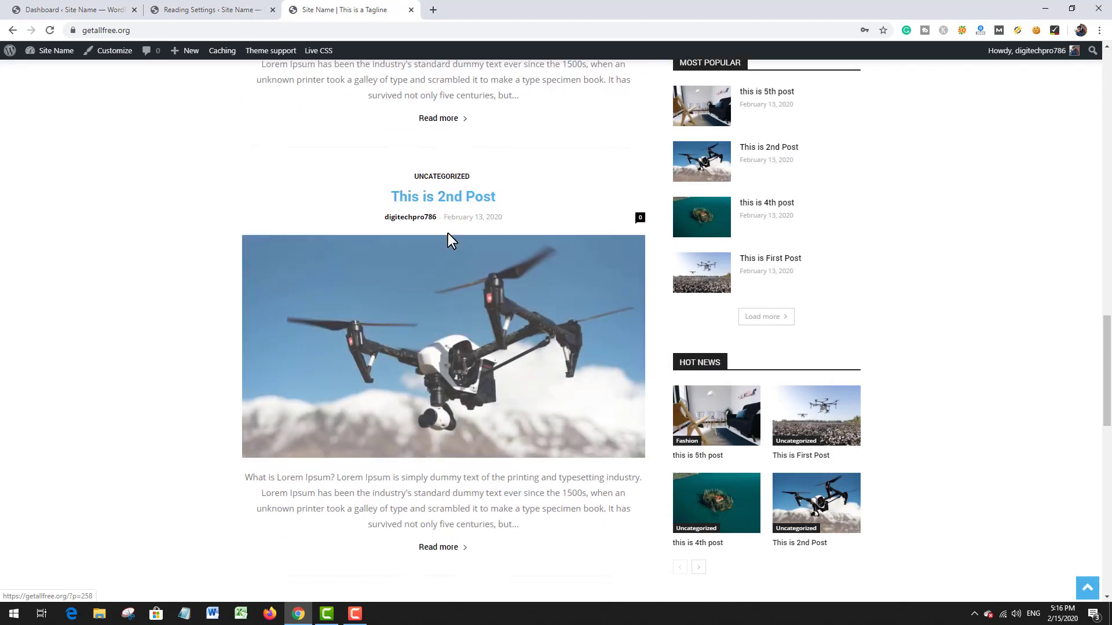
Return to the Reading Settings, switch the homepage display to a static page and review the pages selectable as Homepage
{"action": "scroll", "coordinate": [323, 54], "scroll_direction": "up", "scroll_amount": 4}
{"action": "left_click", "coordinate": [231, 10]}
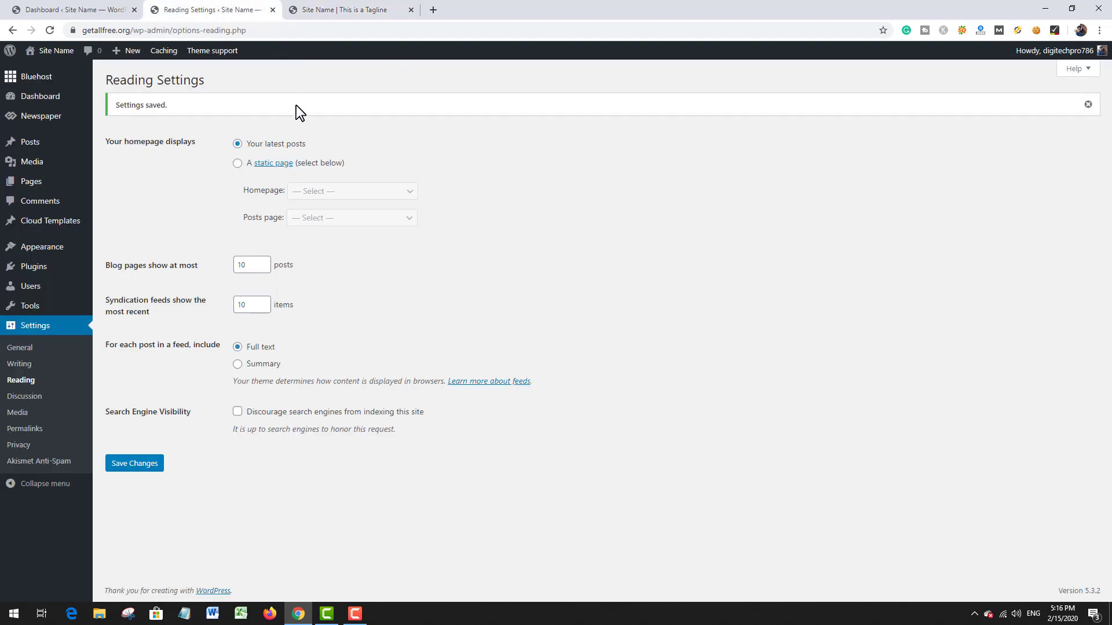
{"action": "left_click", "coordinate": [244, 168]}
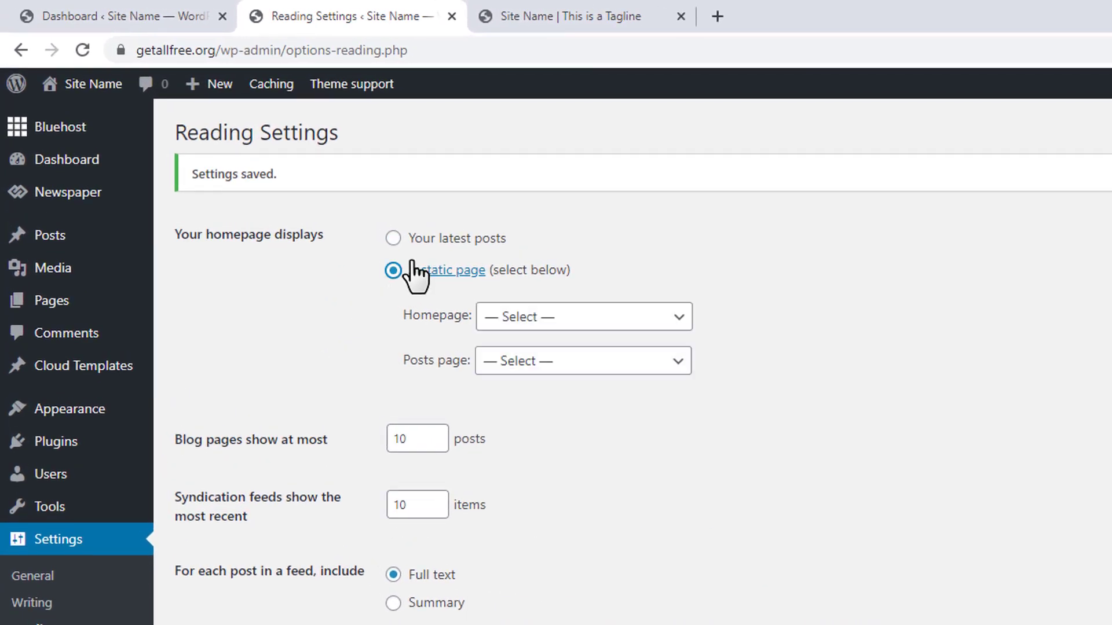
{"action": "left_click", "coordinate": [543, 322]}
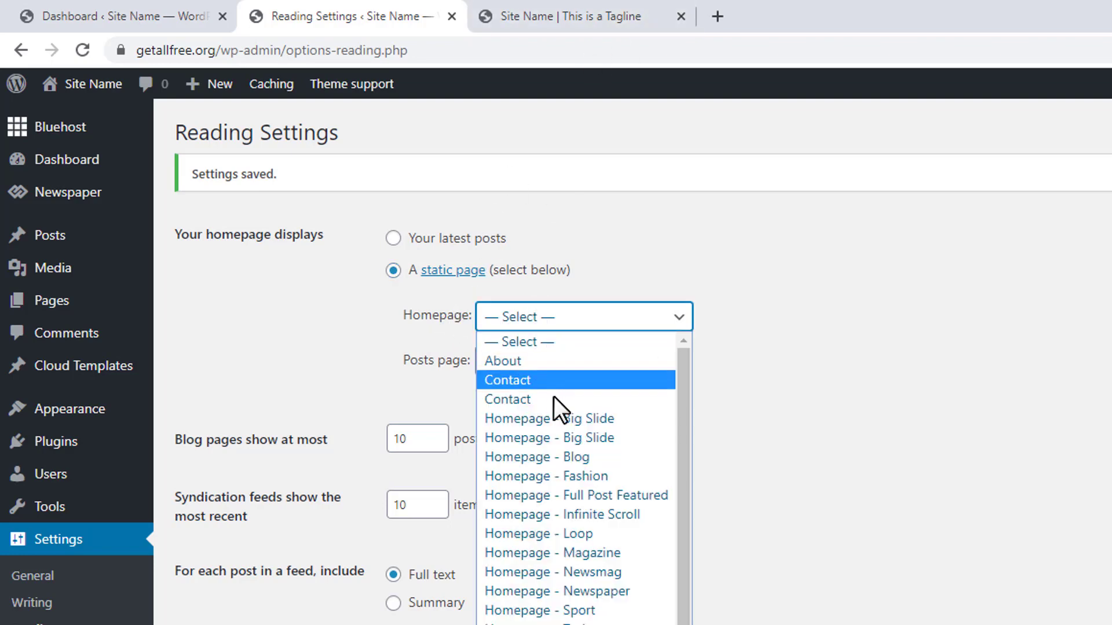
{"action": "scroll", "coordinate": [551, 435], "scroll_direction": "down", "scroll_amount": 1}
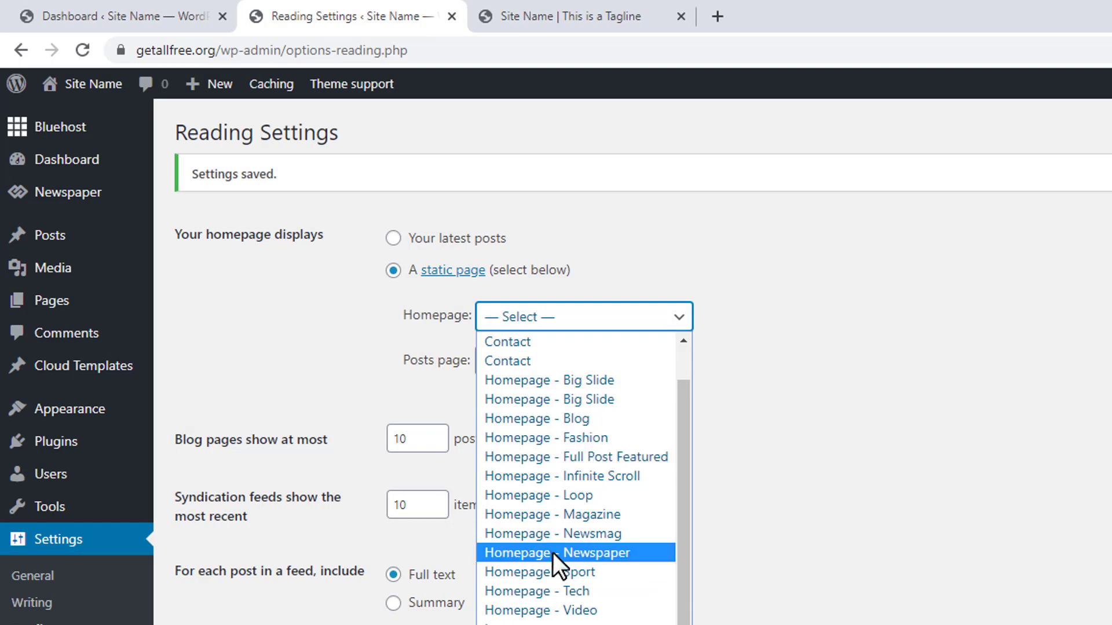
{"action": "left_click", "coordinate": [425, 402]}
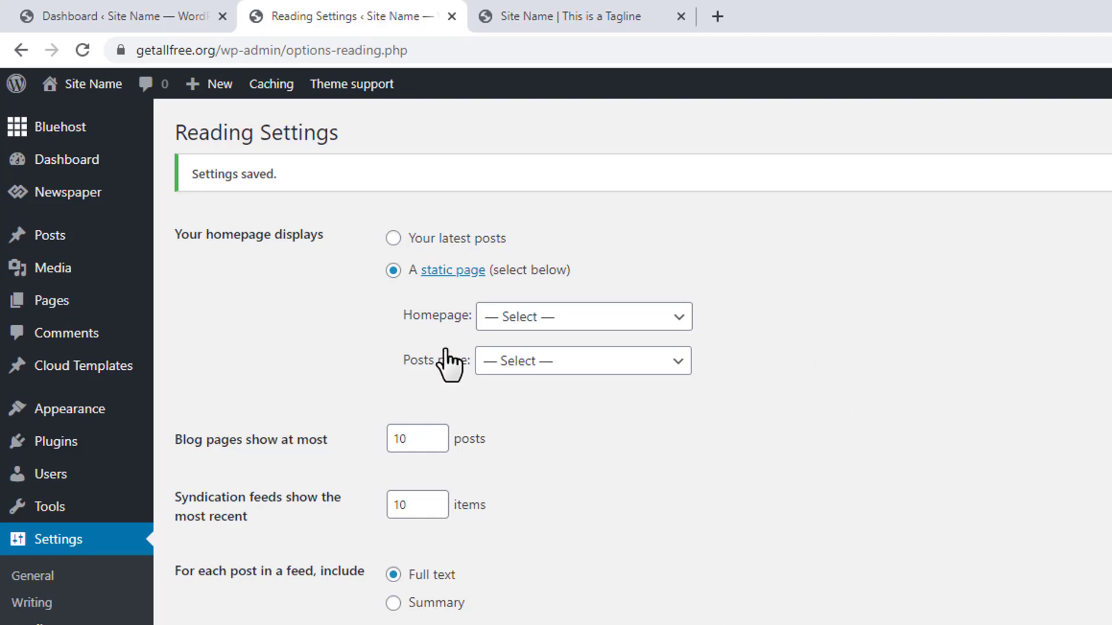
{"action": "left_click", "coordinate": [563, 316]}
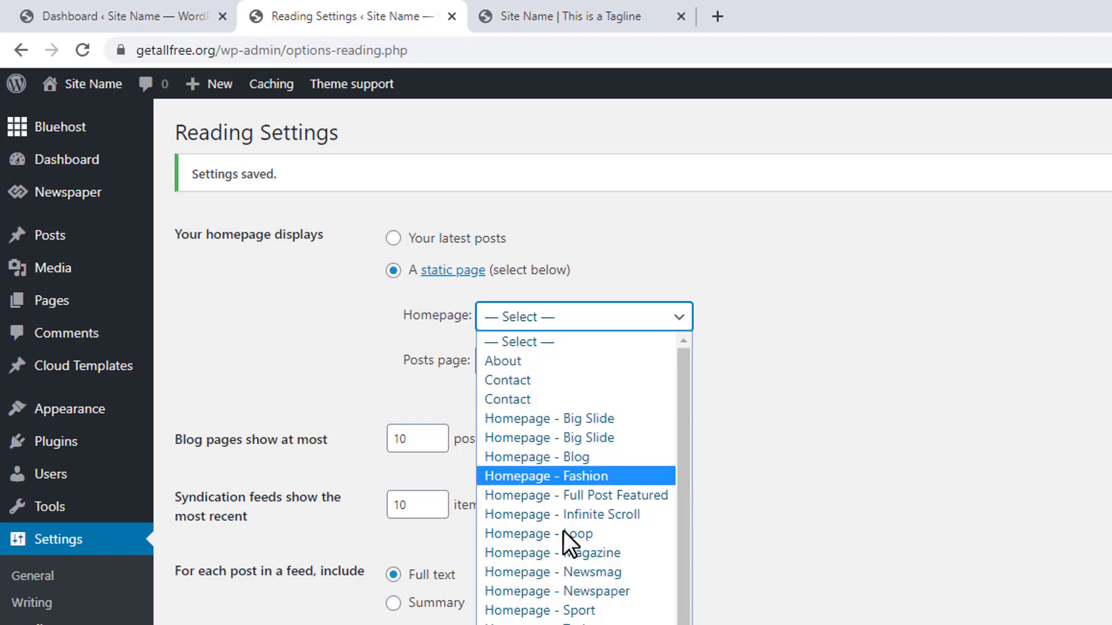
{"action": "left_click", "coordinate": [806, 308]}
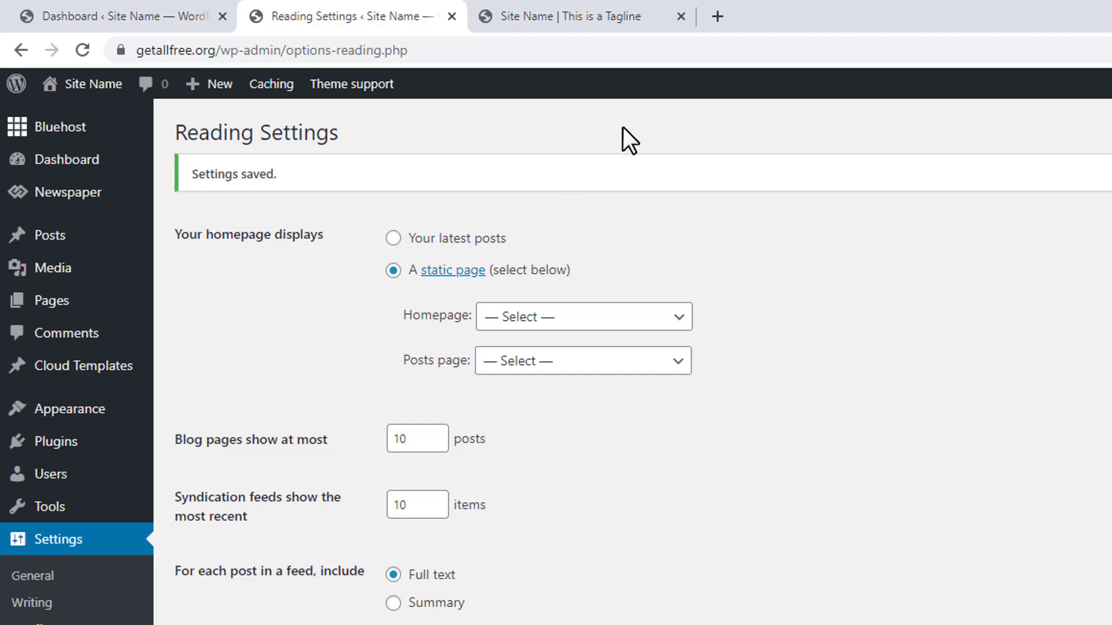
Glance at the live homepage and review the pages selectable as the Posts page in the Reading Settings
{"action": "left_click", "coordinate": [595, 13]}
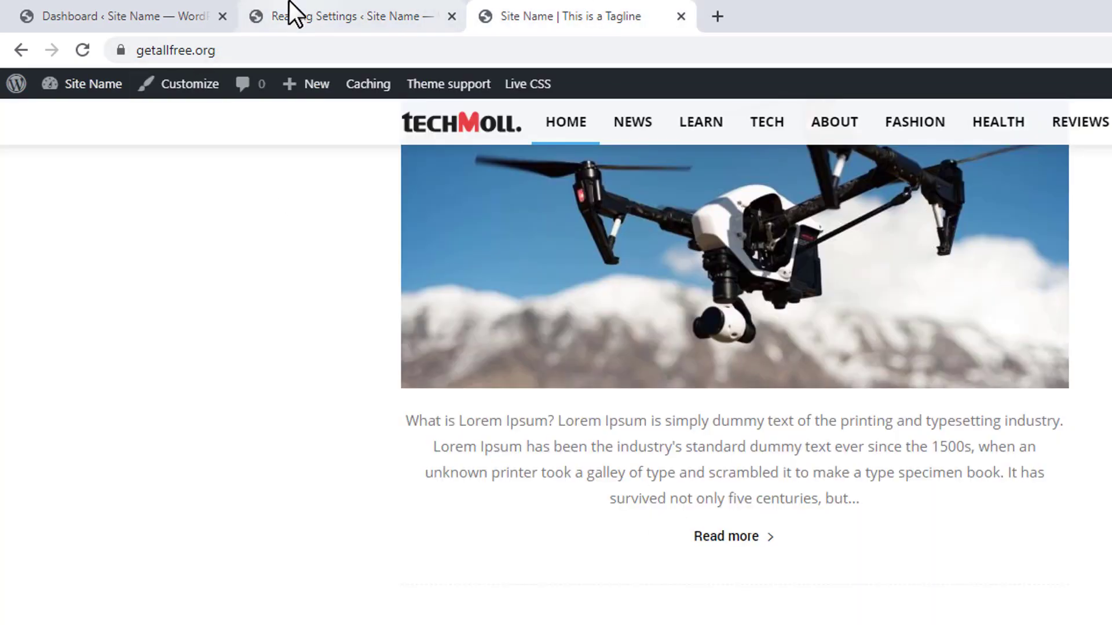
{"action": "left_click", "coordinate": [307, 11]}
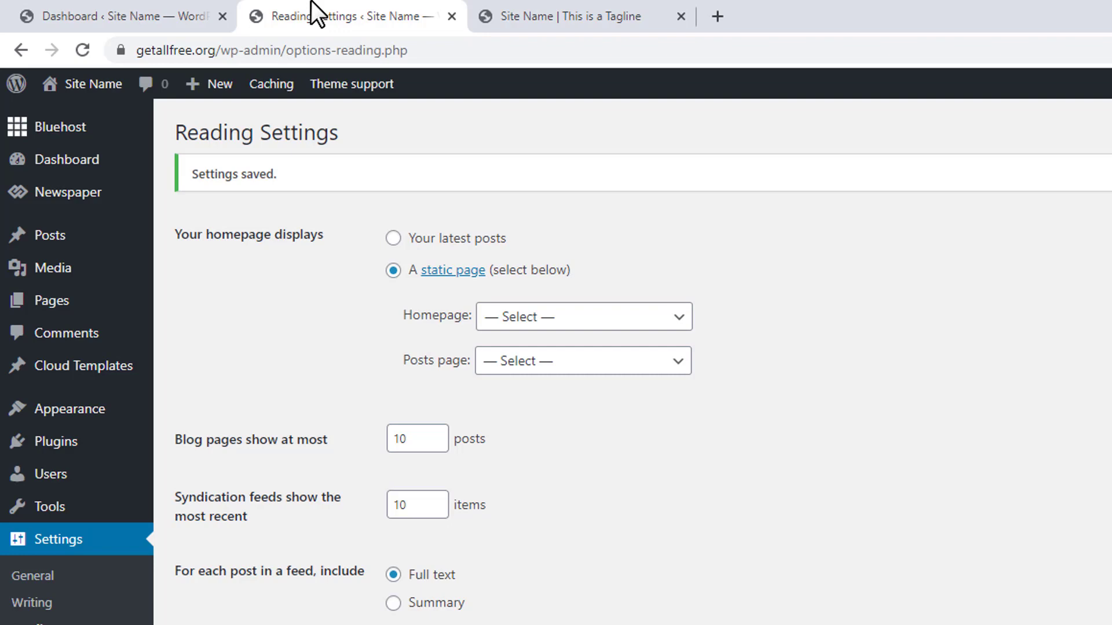
{"action": "left_click", "coordinate": [517, 362]}
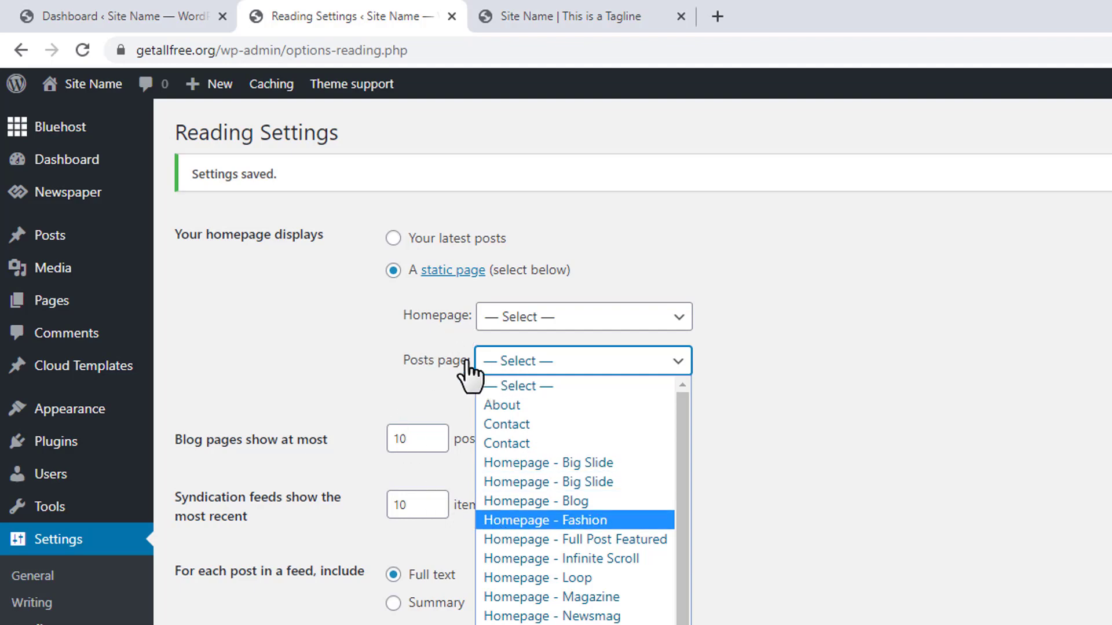
{"action": "left_click", "coordinate": [327, 332]}
Create a new page titled Blog from the live site, publish it and close its editor
{"action": "left_click", "coordinate": [518, 6]}
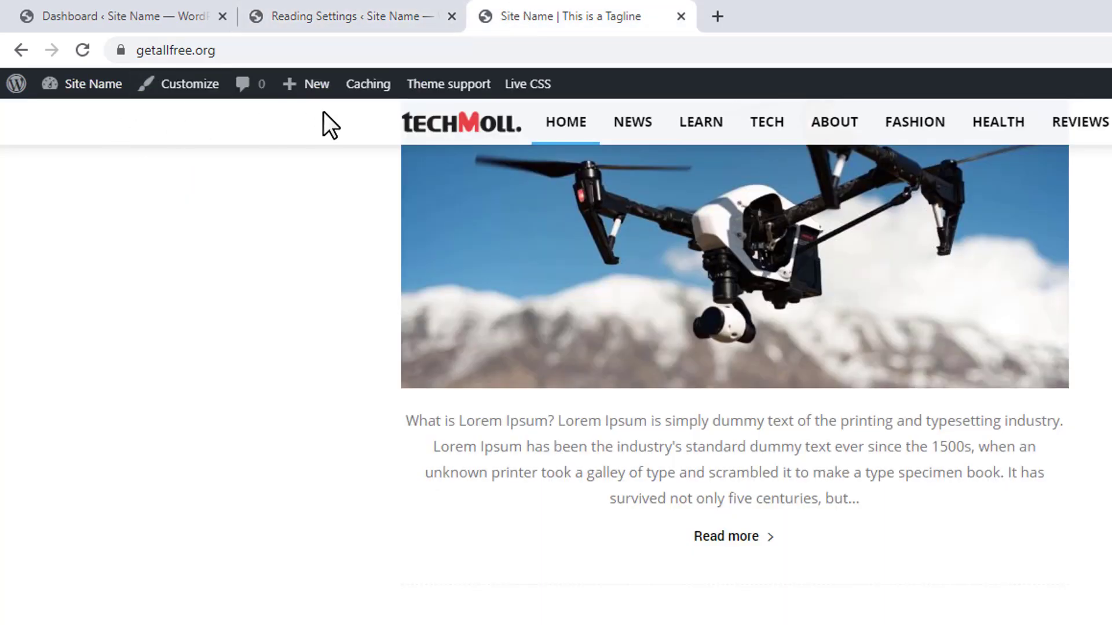
{"action": "mouse_move", "coordinate": [316, 92]}
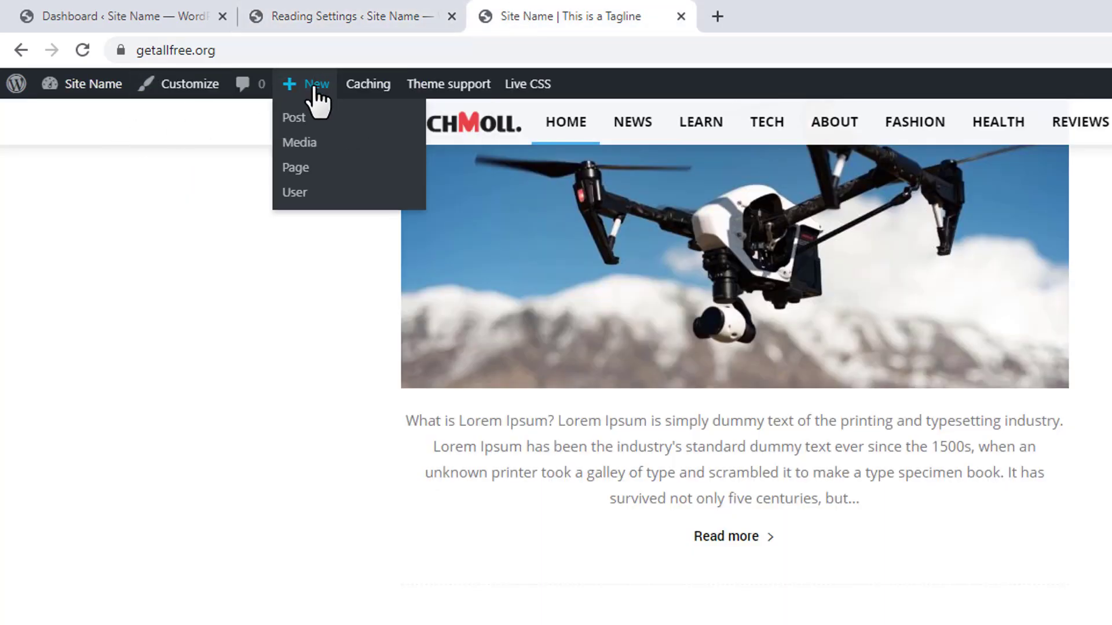
{"action": "left_click", "coordinate": [301, 167]}
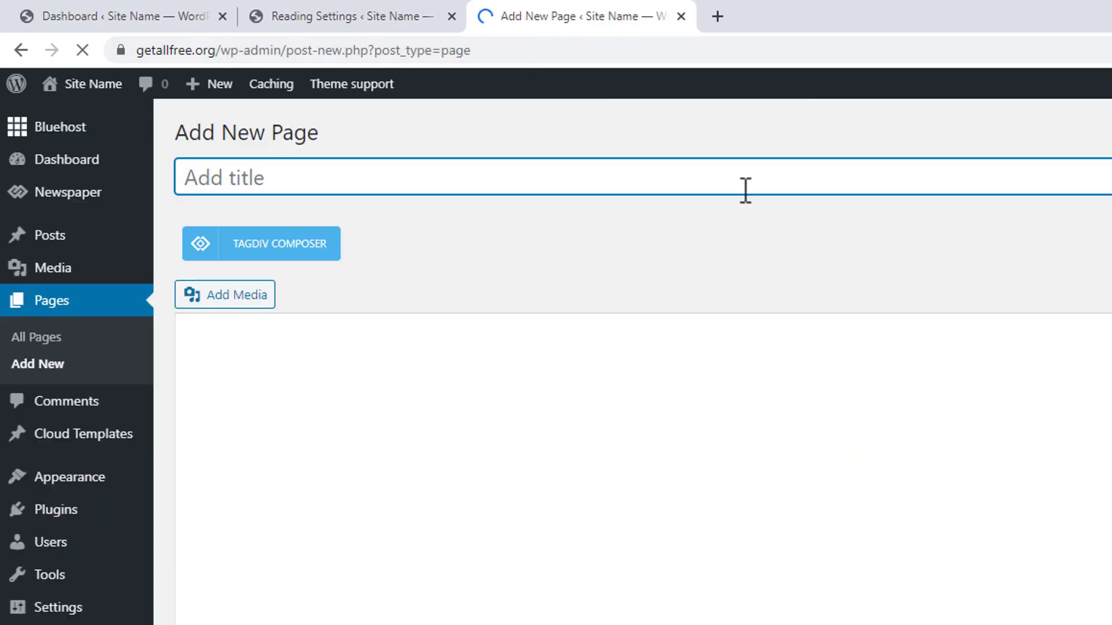
{"action": "type", "text": "Blo"}
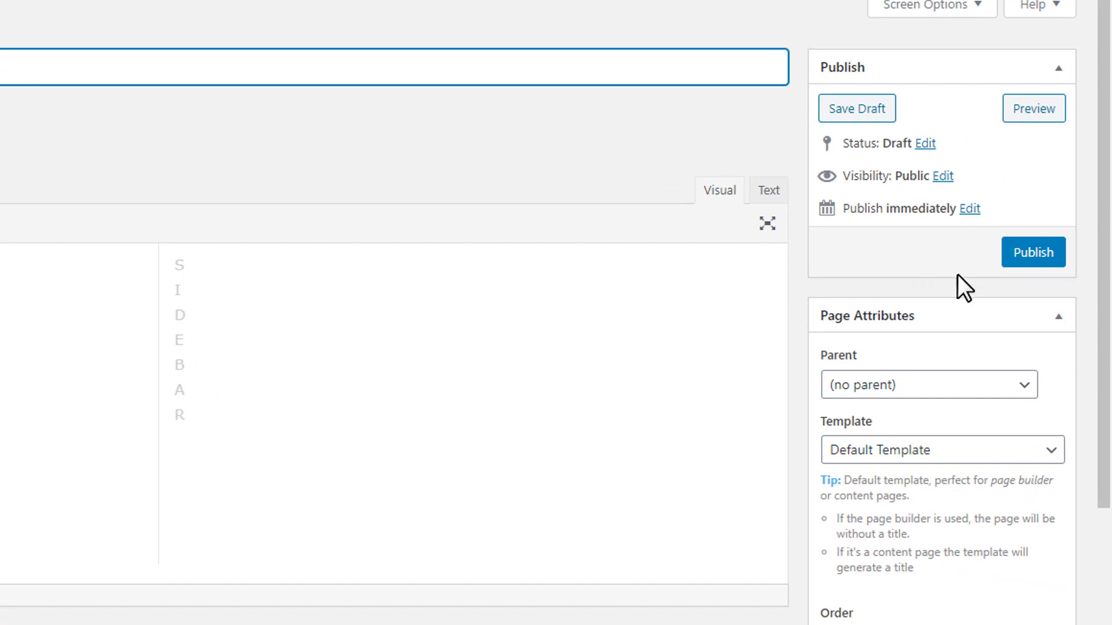
{"action": "left_click", "coordinate": [1043, 259]}
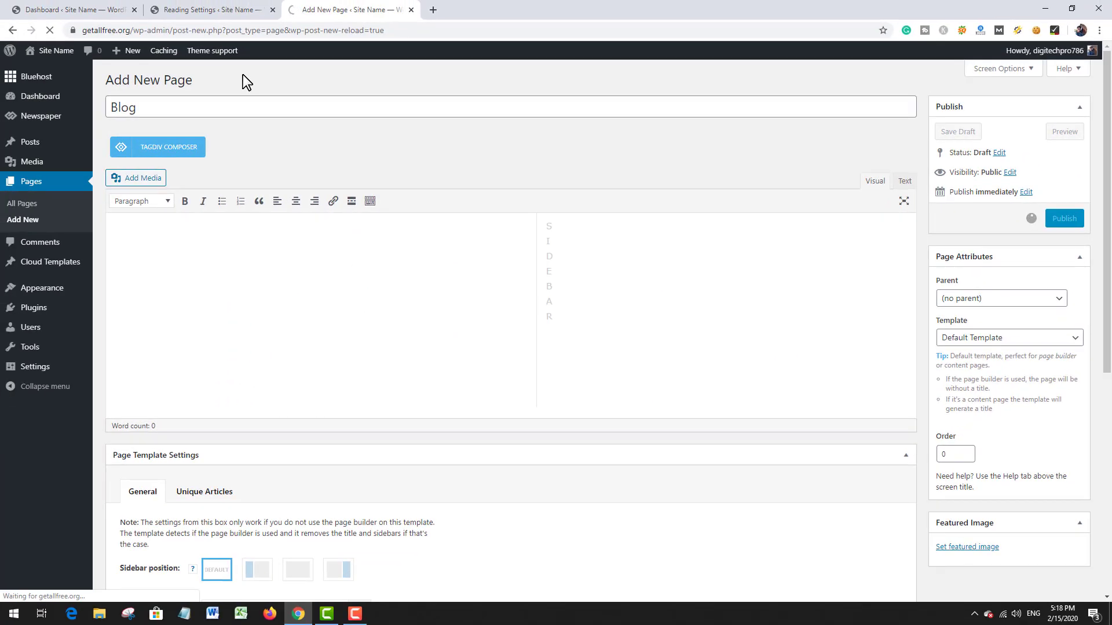
{"action": "left_click", "coordinate": [411, 10]}
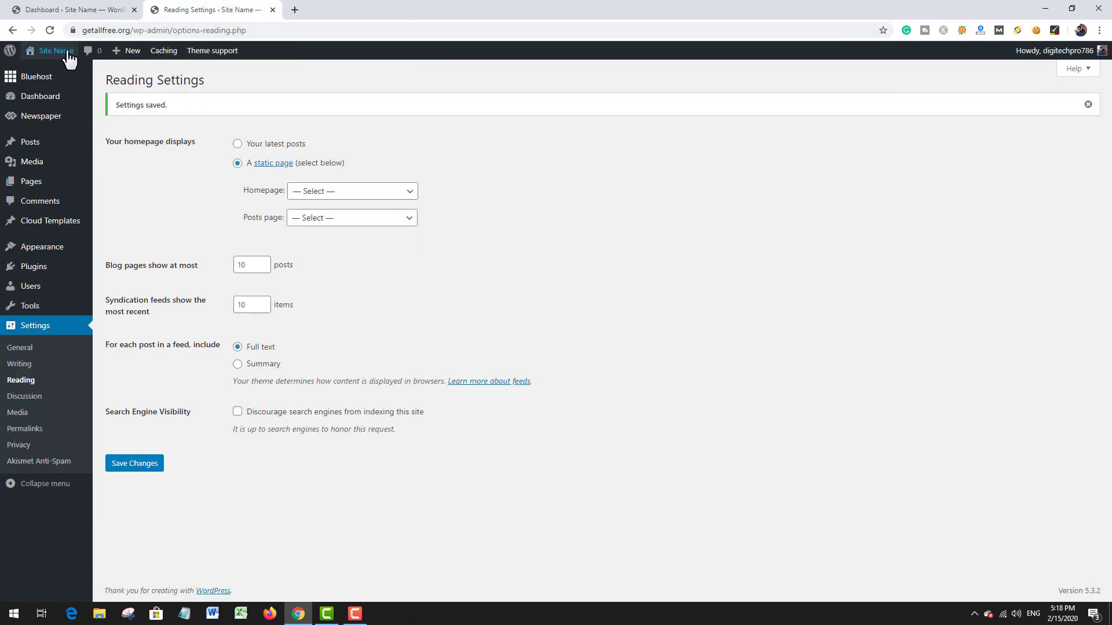
Reload the Reading Settings, set the homepage to a static page with Blog as the Posts page, and save the changes
{"action": "left_click", "coordinate": [49, 30]}
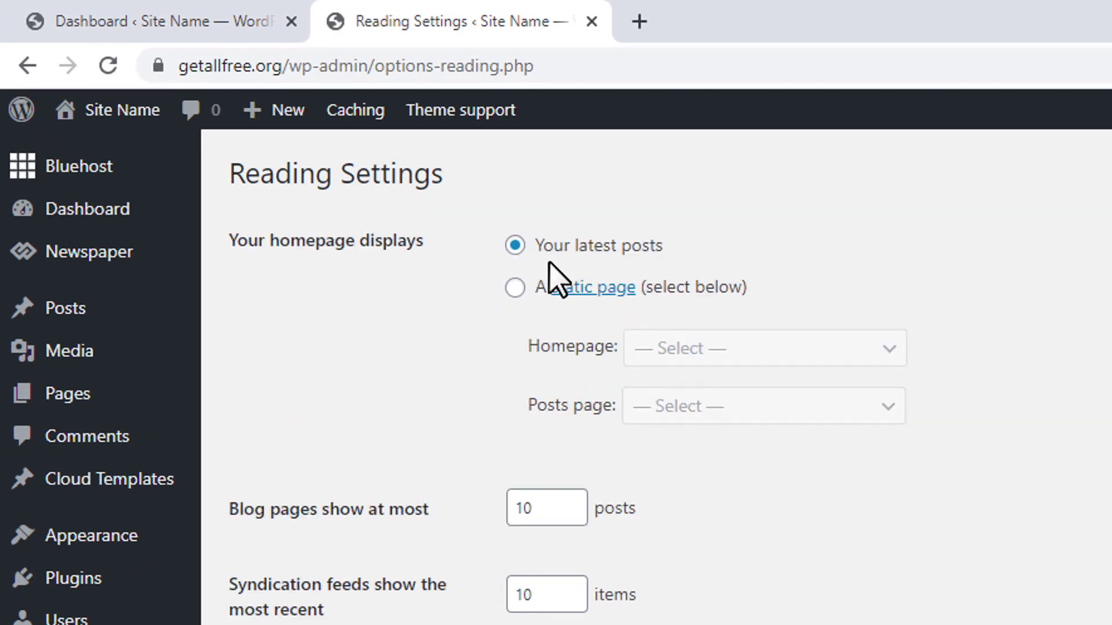
{"action": "left_click", "coordinate": [530, 288]}
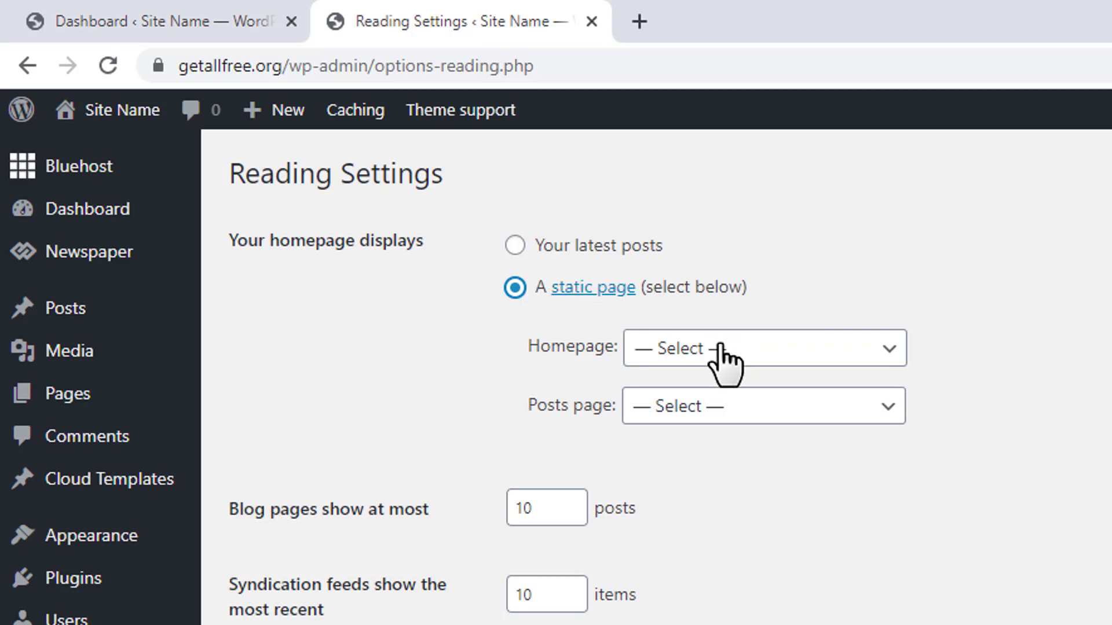
{"action": "left_click", "coordinate": [708, 407]}
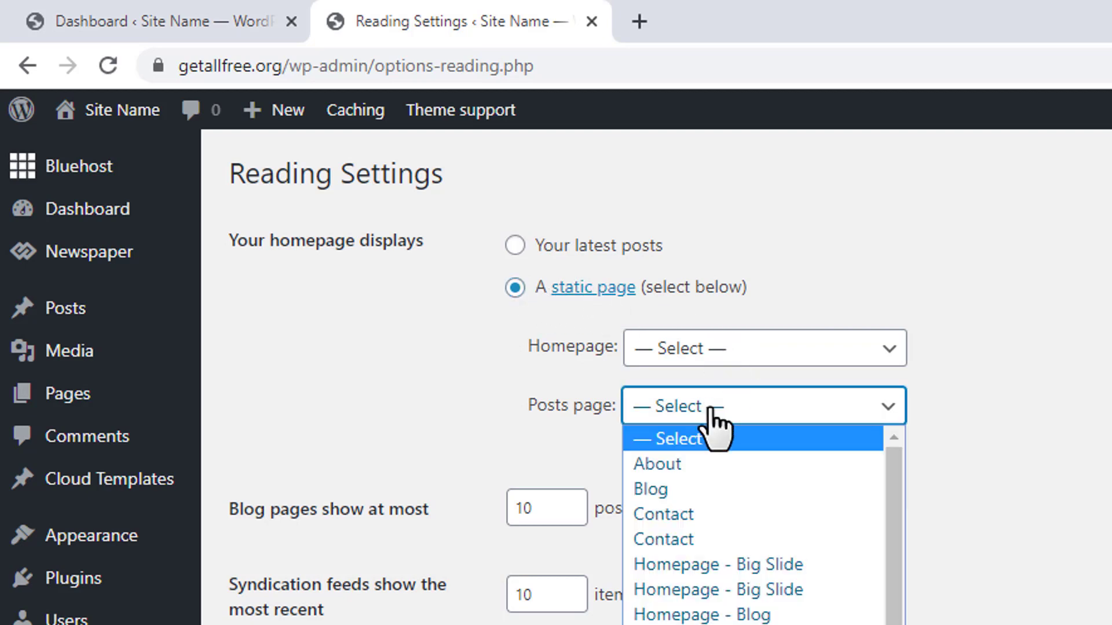
{"action": "left_click", "coordinate": [704, 489]}
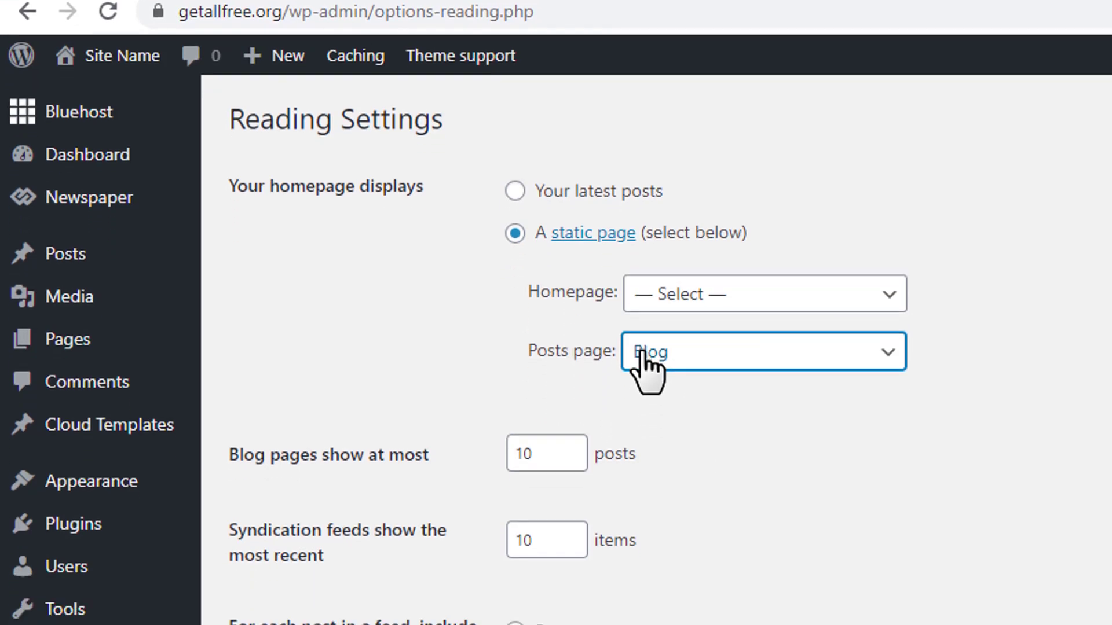
{"action": "left_click", "coordinate": [322, 603]}
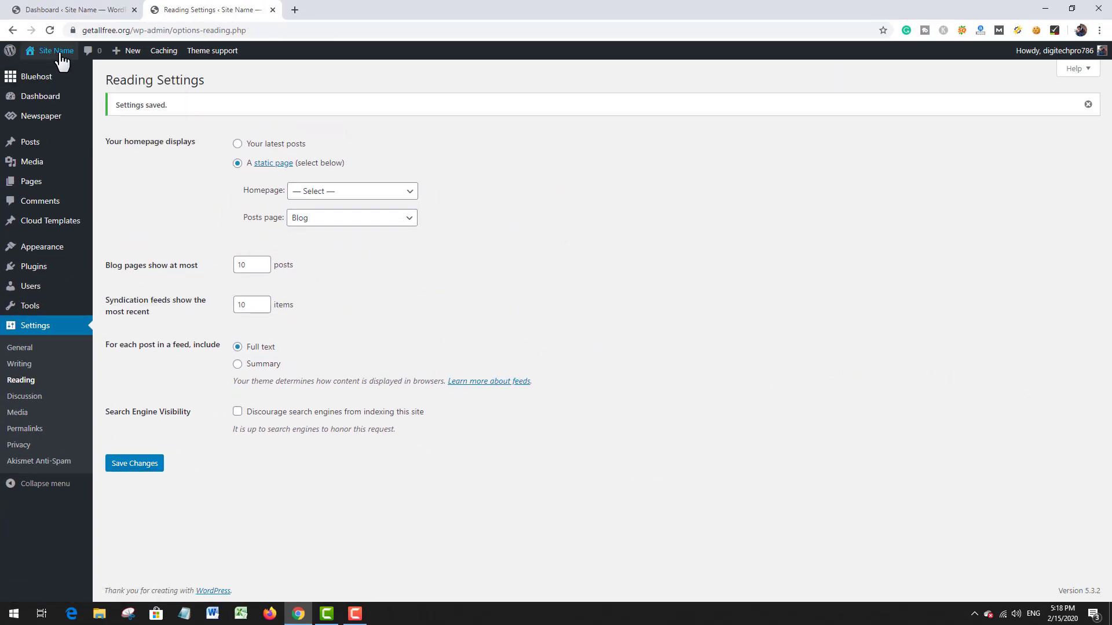
Open the live site in a new tab to check its homepage and return to the Reading Settings
{"action": "middle_click", "coordinate": [61, 72]}
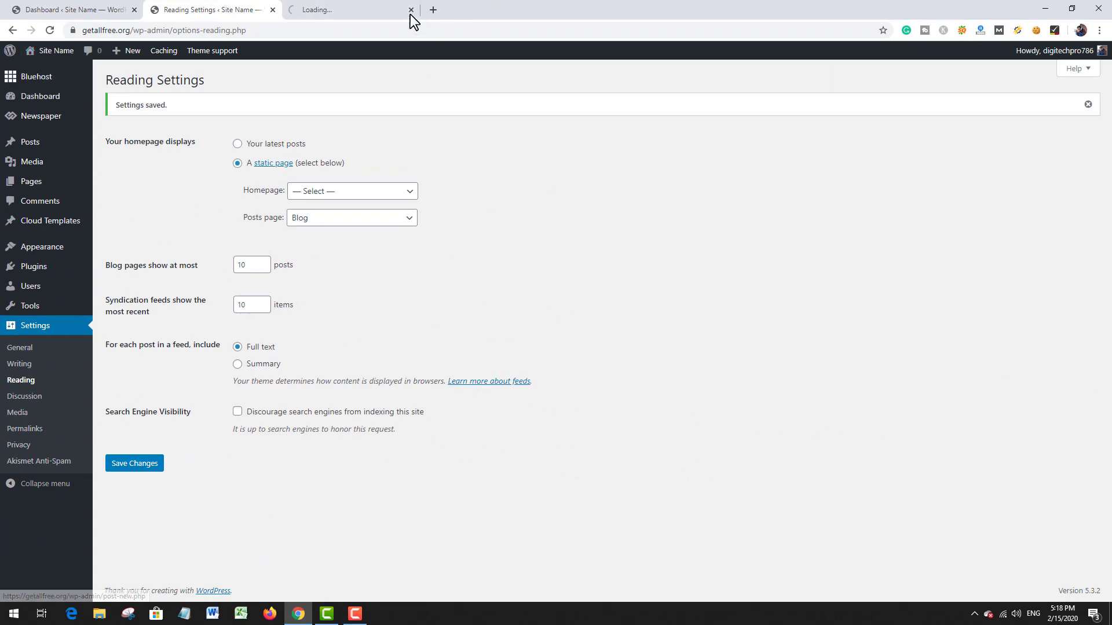
{"action": "left_click", "coordinate": [402, 13]}
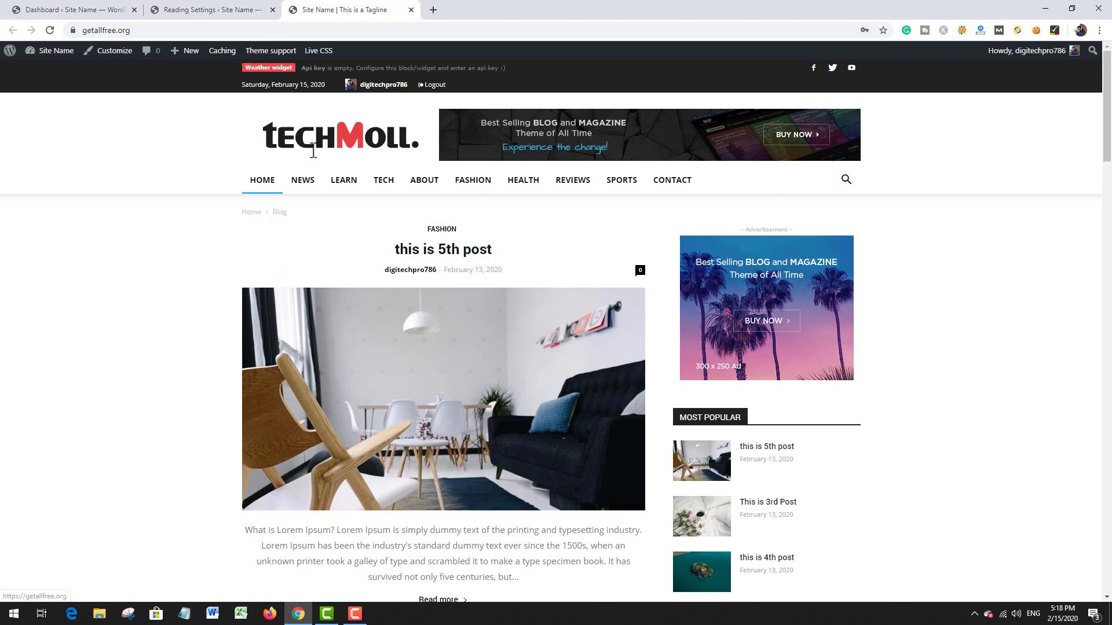
{"action": "left_click", "coordinate": [220, 9]}
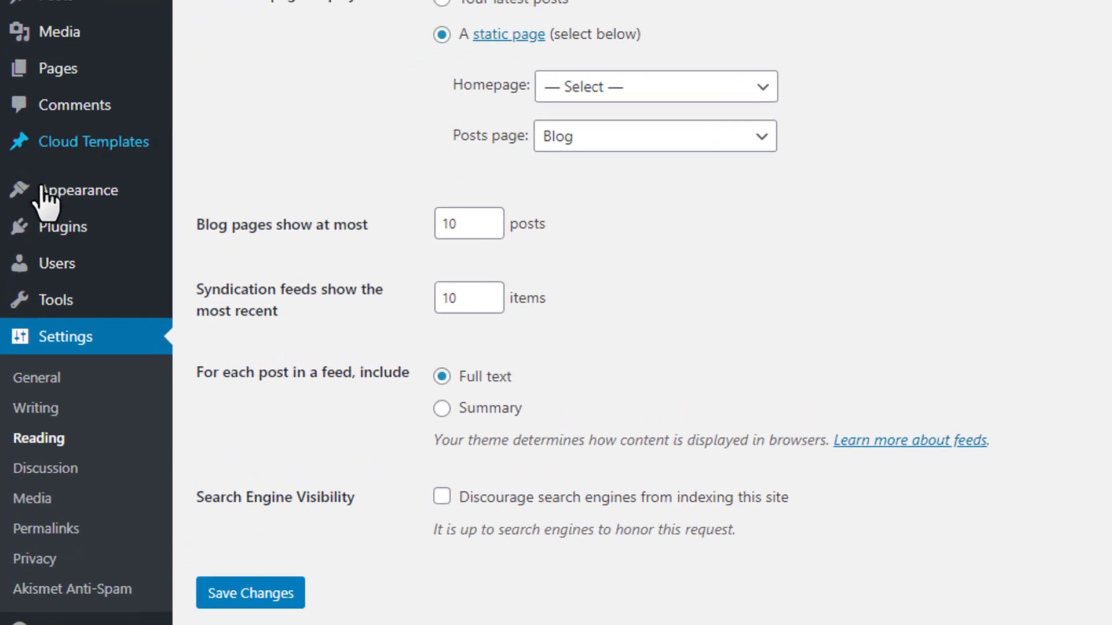
Open the Menus screen and look through the header menu's items, comparing them with the live site's navigation
{"action": "mouse_move", "coordinate": [70, 250]}
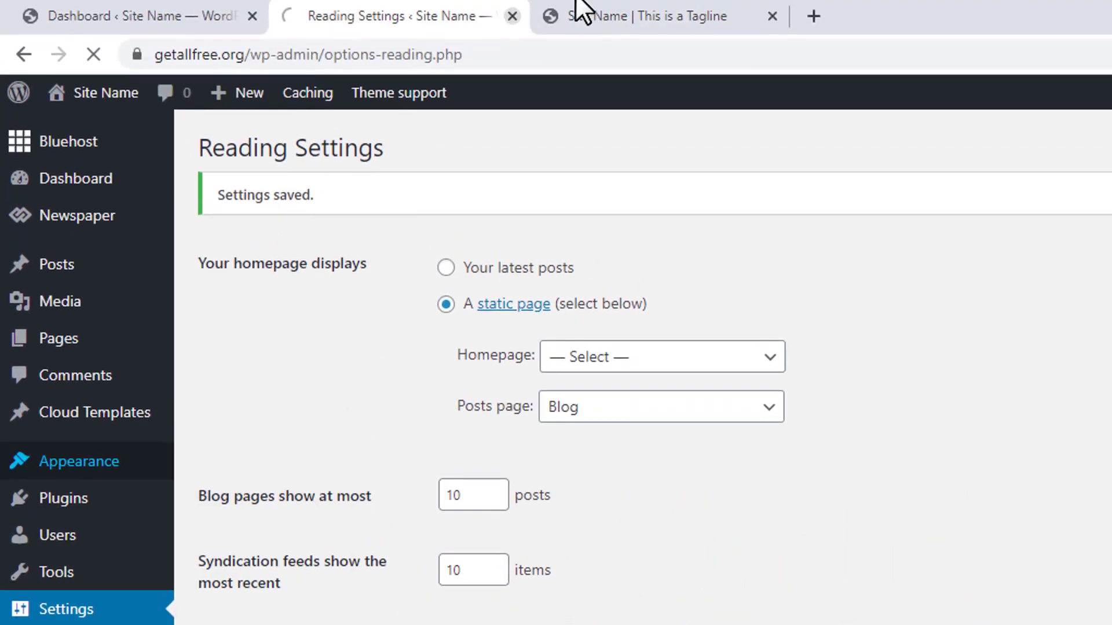
{"action": "left_click", "coordinate": [579, 18]}
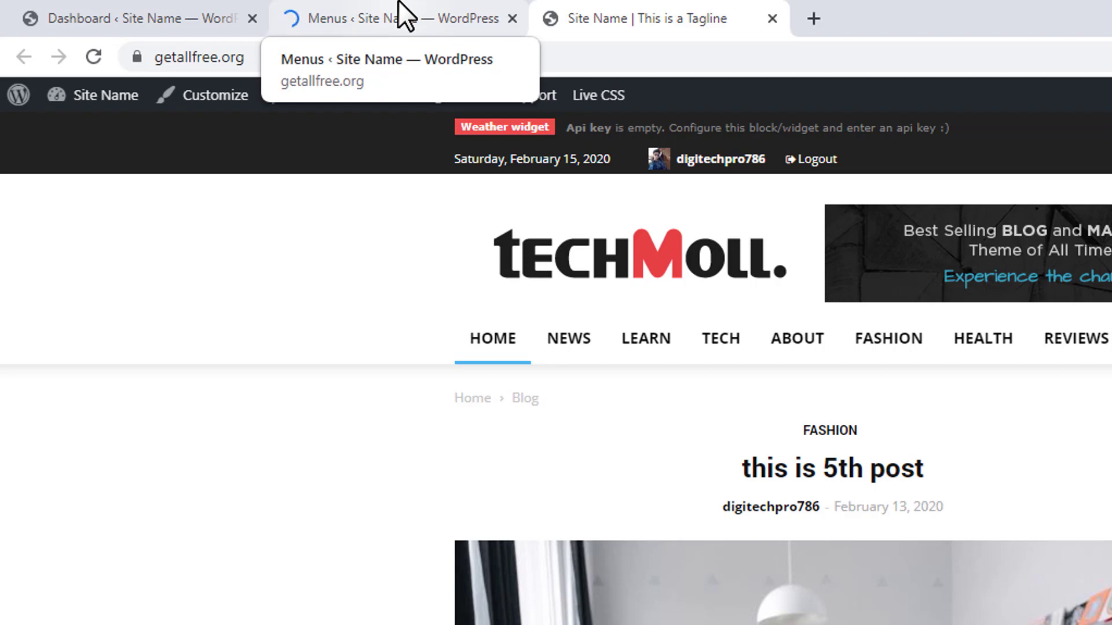
{"action": "left_click", "coordinate": [400, 5]}
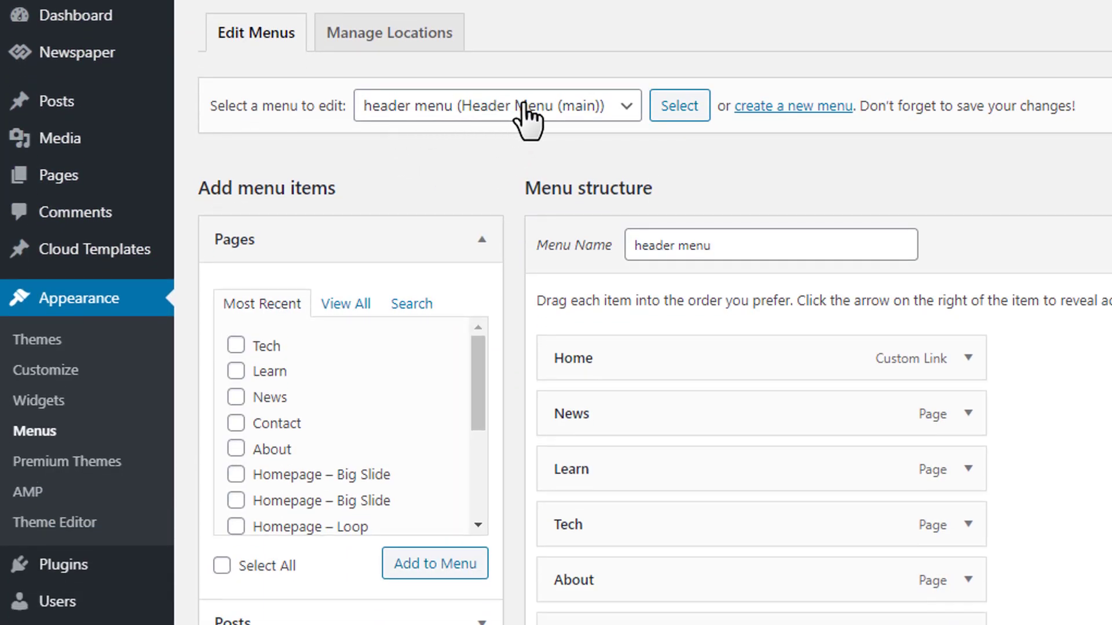
{"action": "scroll", "coordinate": [619, 214], "scroll_direction": "down", "scroll_amount": 5}
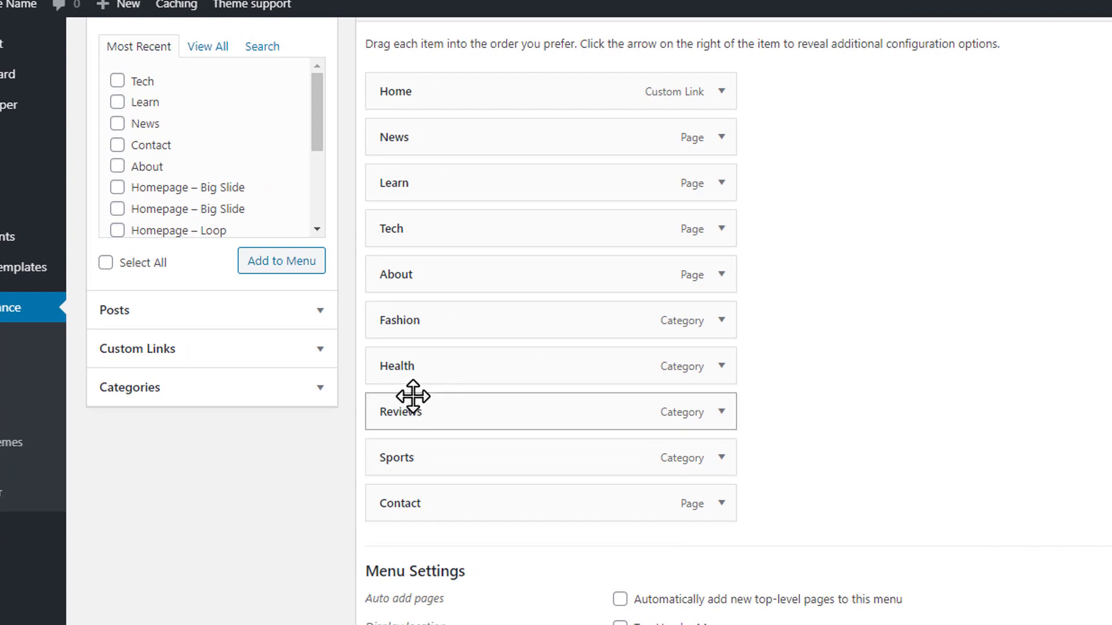
{"action": "scroll", "coordinate": [414, 396], "scroll_direction": "up", "scroll_amount": 3}
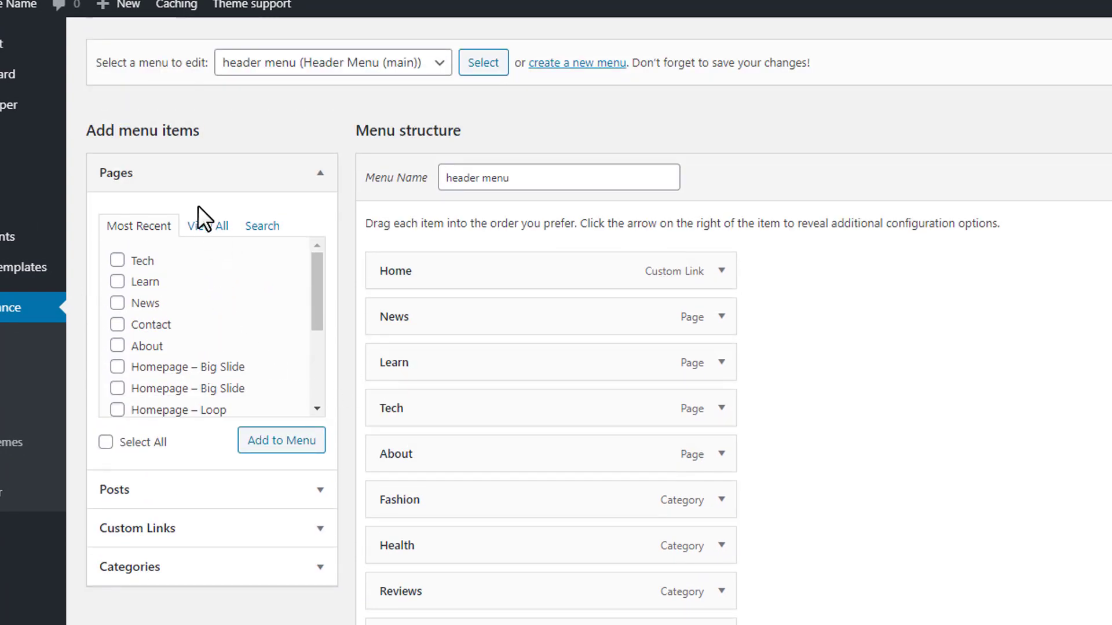
Find the Blog posts page among all pages and add it to the header menu
{"action": "left_click", "coordinate": [209, 227]}
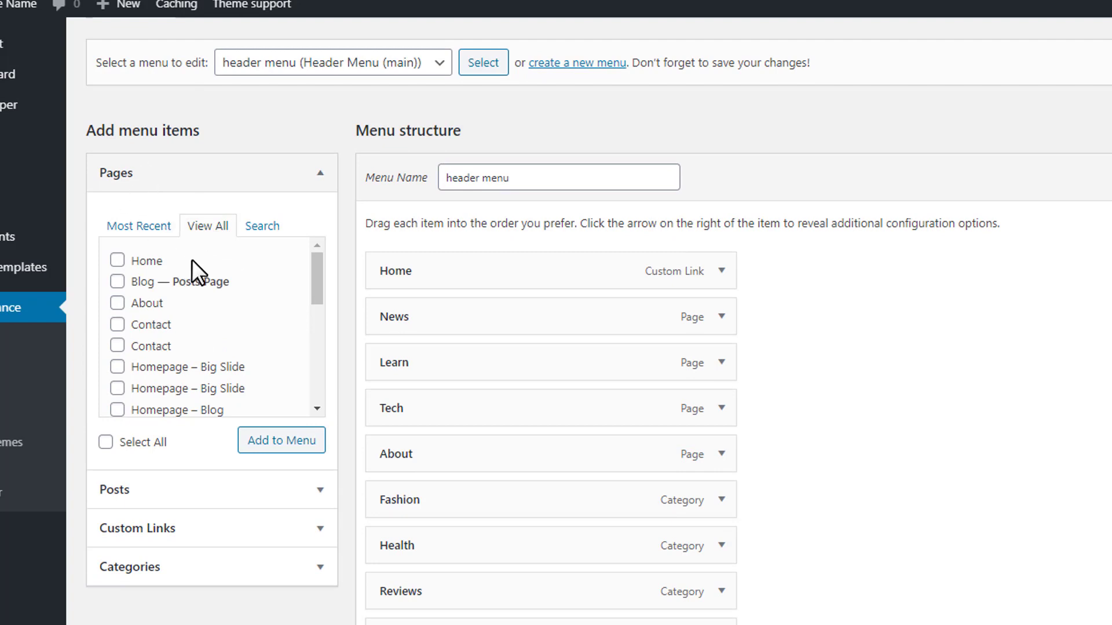
{"action": "scroll", "coordinate": [269, 258], "scroll_direction": "down", "scroll_amount": 3}
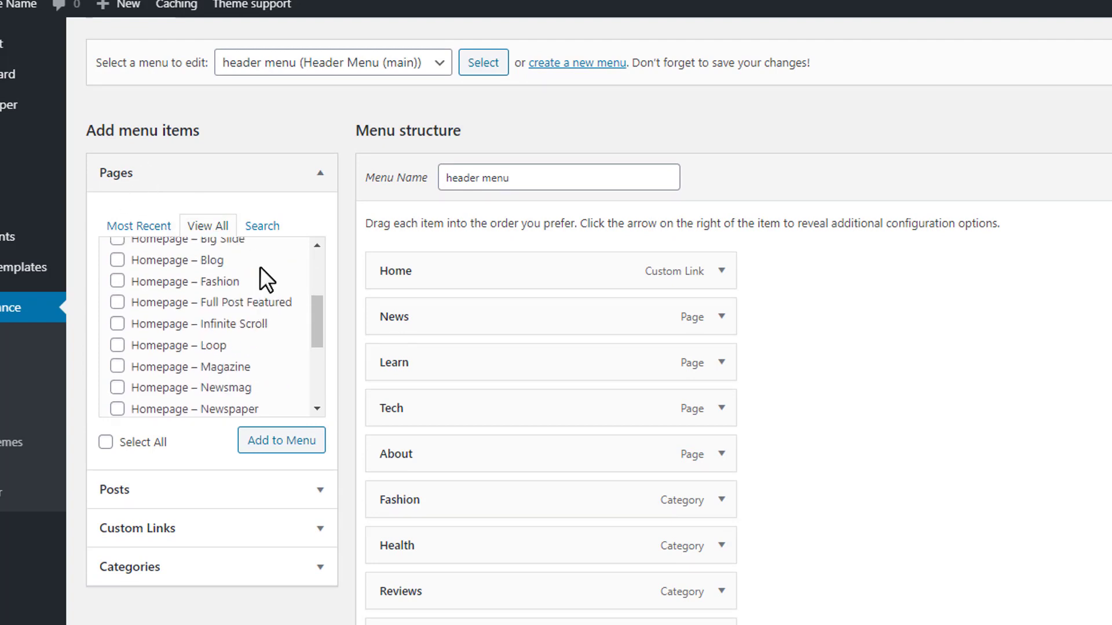
{"action": "scroll", "coordinate": [259, 267], "scroll_direction": "up", "scroll_amount": 3}
{"action": "left_click", "coordinate": [141, 284]}
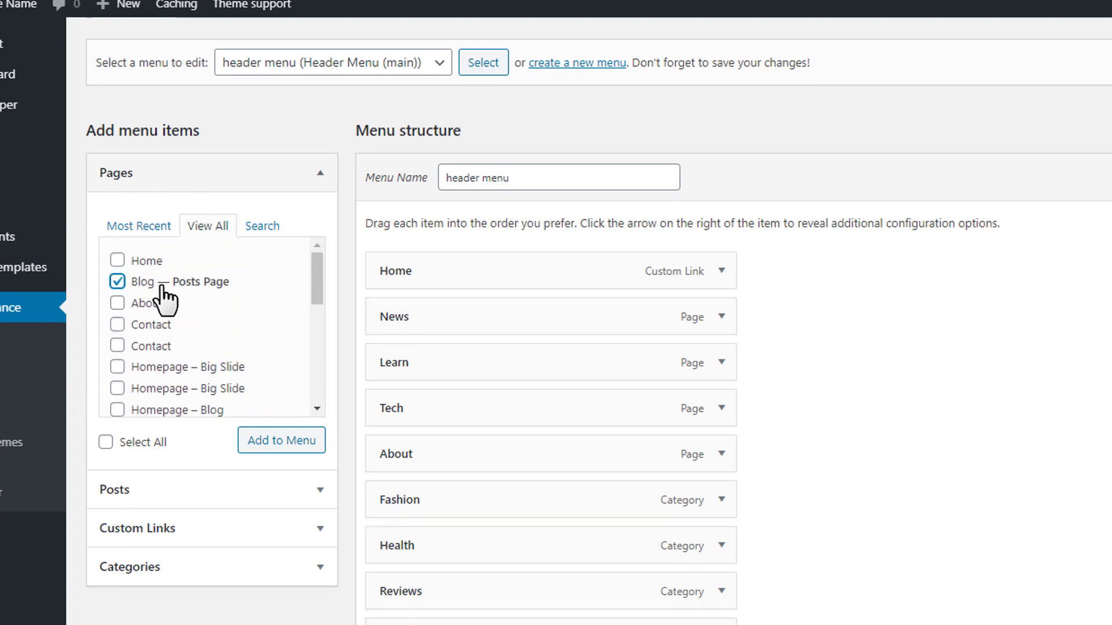
{"action": "left_click", "coordinate": [267, 443]}
Move the Blog item above Contact in the header menu and save the menu
{"action": "scroll", "coordinate": [785, 371], "scroll_direction": "down", "scroll_amount": 3}
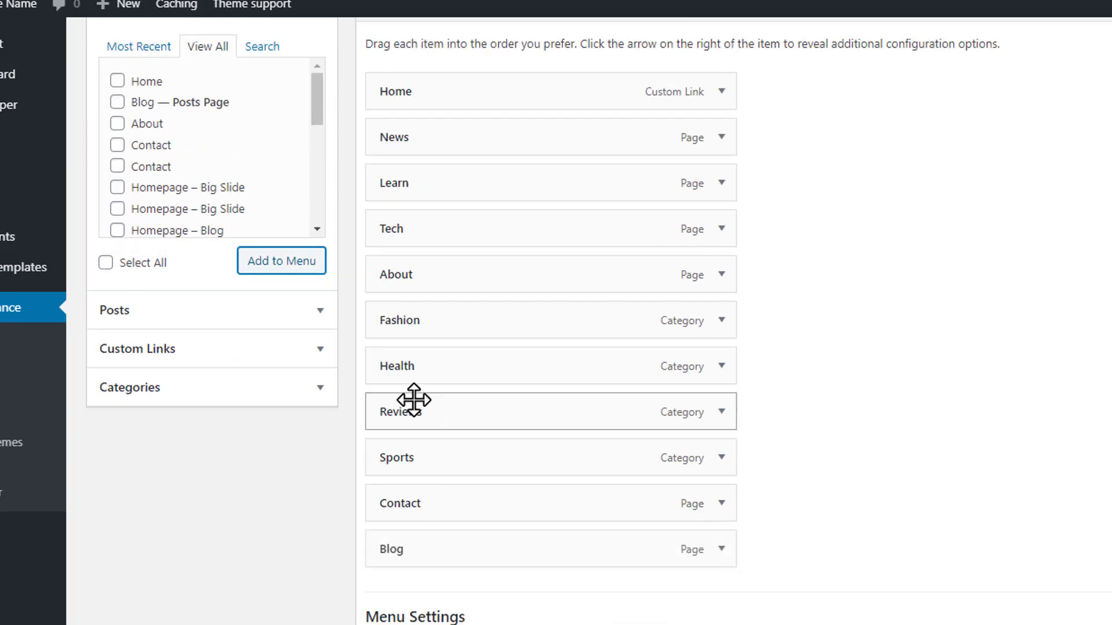
{"action": "left_click_drag", "start_coordinate": [423, 564], "coordinate": [420, 513]}
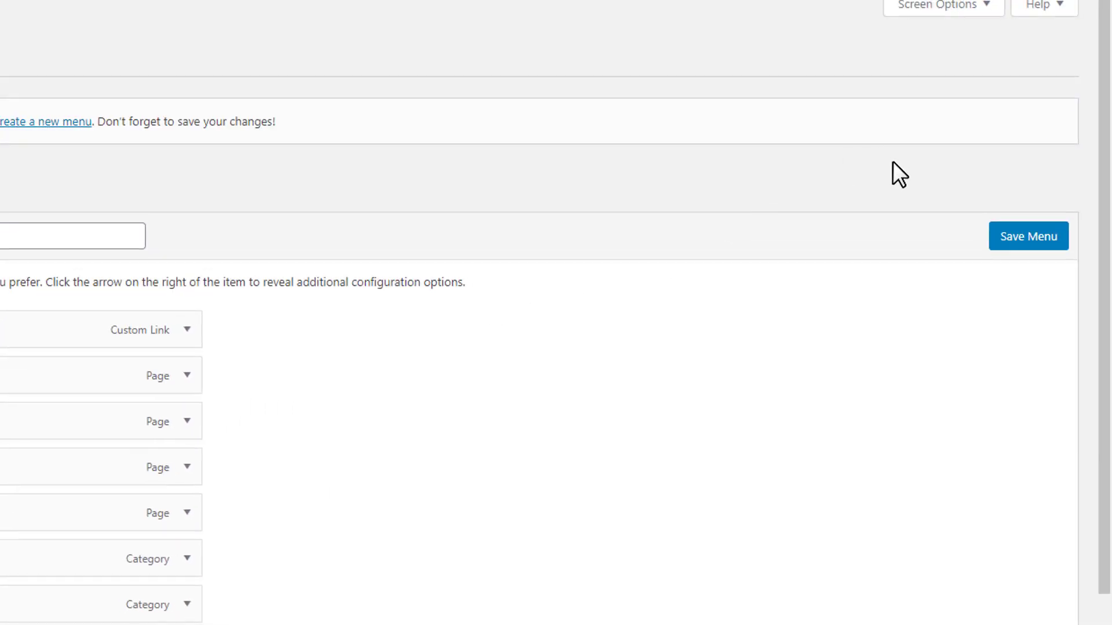
{"action": "left_click", "coordinate": [1019, 238]}
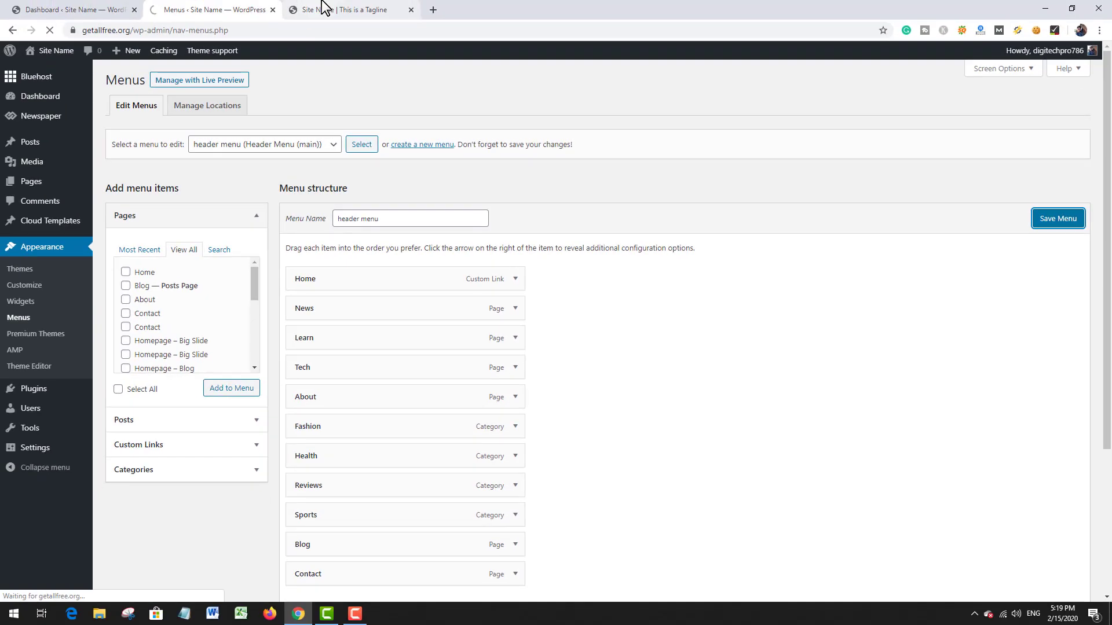
Reload the live site, open the Blog page from its navigation and look through the posts listed there
{"action": "left_click", "coordinate": [327, 8]}
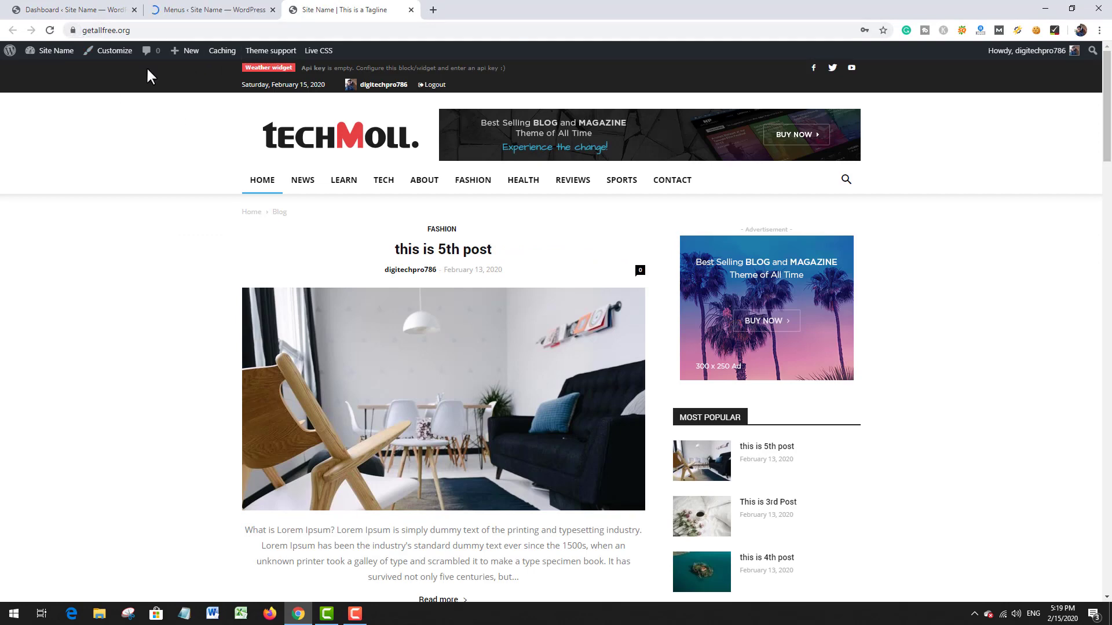
{"action": "key", "text": "F5"}
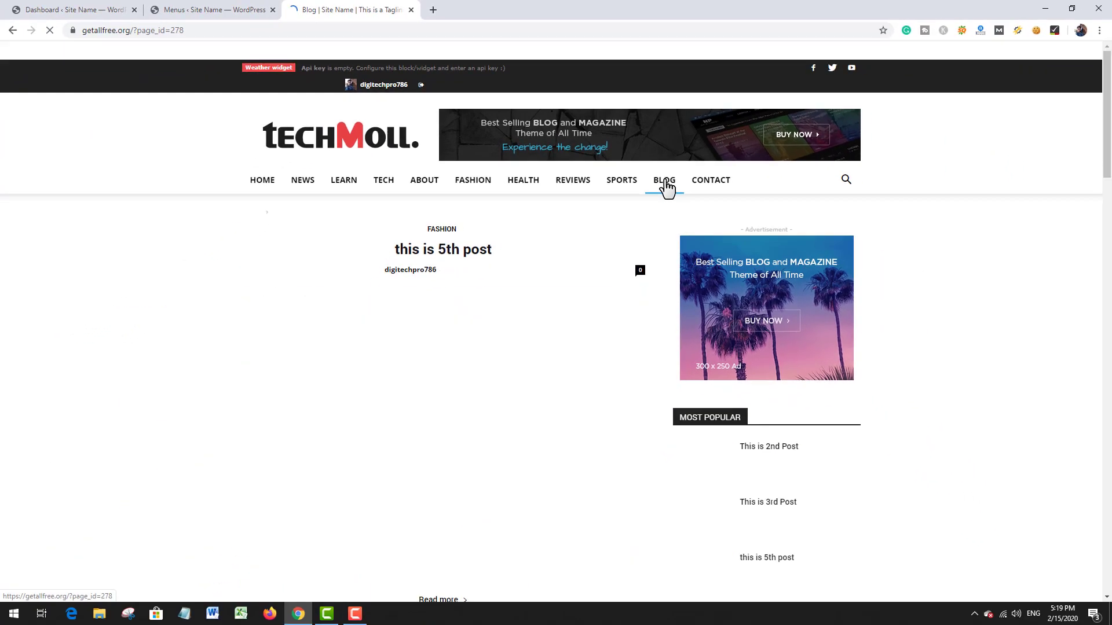
{"action": "scroll", "coordinate": [666, 185], "scroll_direction": "down", "scroll_amount": 9}
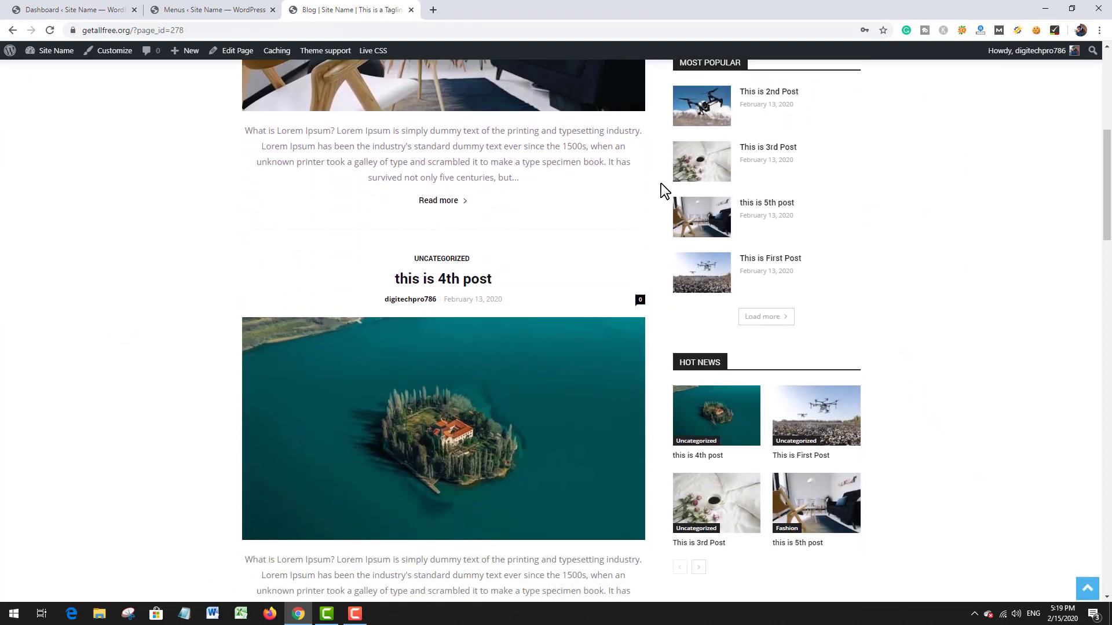
{"action": "scroll", "coordinate": [660, 183], "scroll_direction": "down", "scroll_amount": 7}
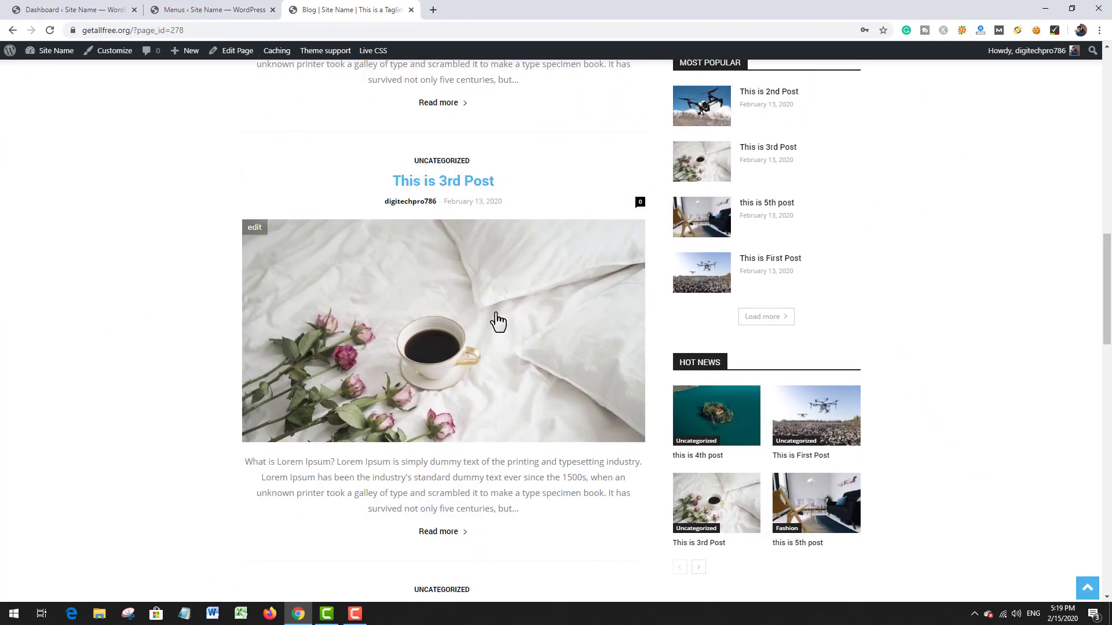
{"action": "scroll", "coordinate": [472, 267], "scroll_direction": "up", "scroll_amount": 4}
{"action": "scroll", "coordinate": [472, 266], "scroll_direction": "up", "scroll_amount": 12}
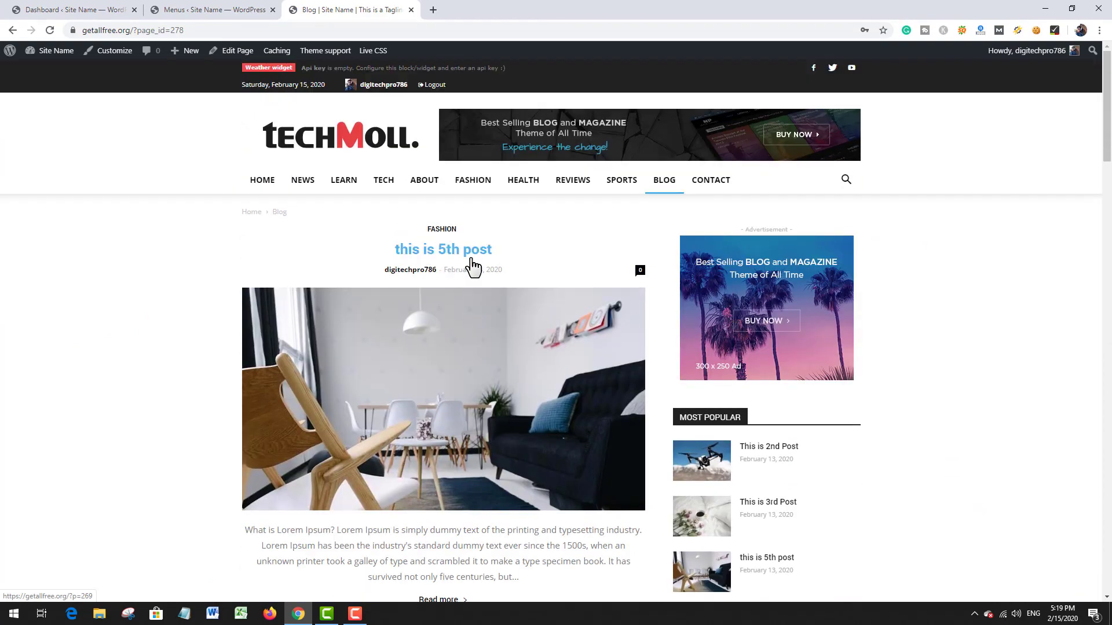
{"action": "scroll", "coordinate": [345, 248], "scroll_direction": "down", "scroll_amount": 6}
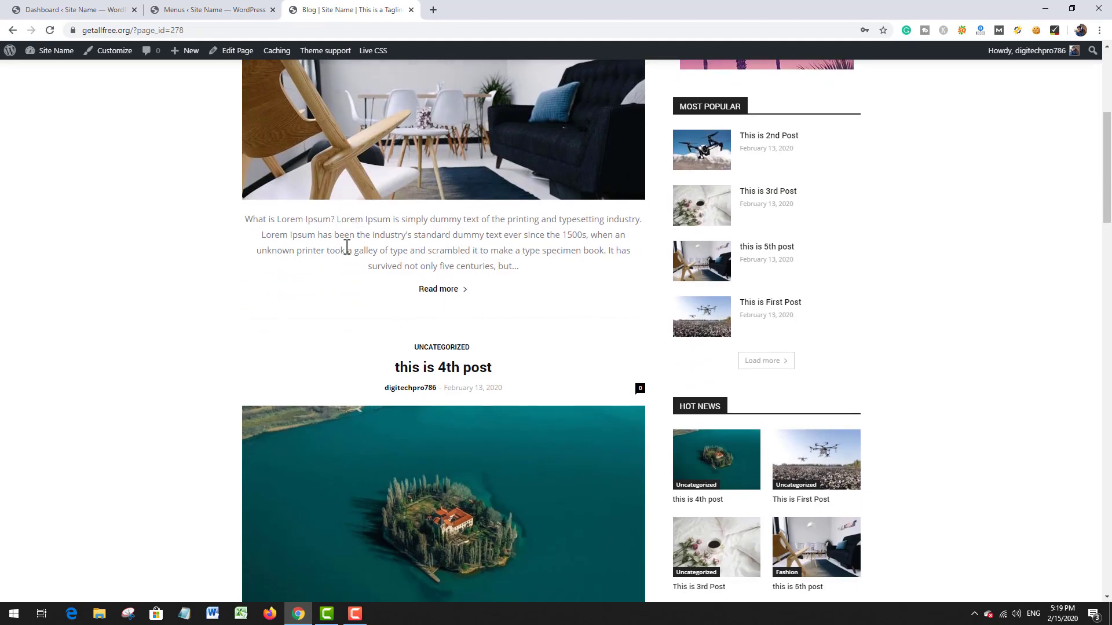
{"action": "scroll", "coordinate": [345, 249], "scroll_direction": "up", "scroll_amount": 6}
{"action": "scroll", "coordinate": [380, 236], "scroll_direction": "down", "scroll_amount": 8}
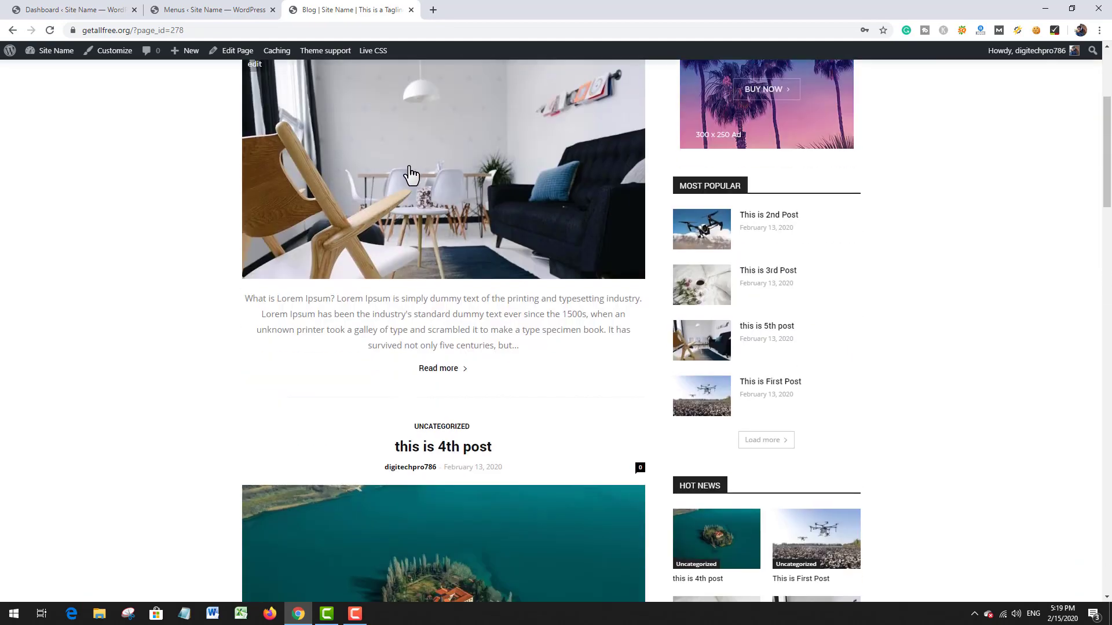
{"action": "scroll", "coordinate": [422, 186], "scroll_direction": "up", "scroll_amount": 5}
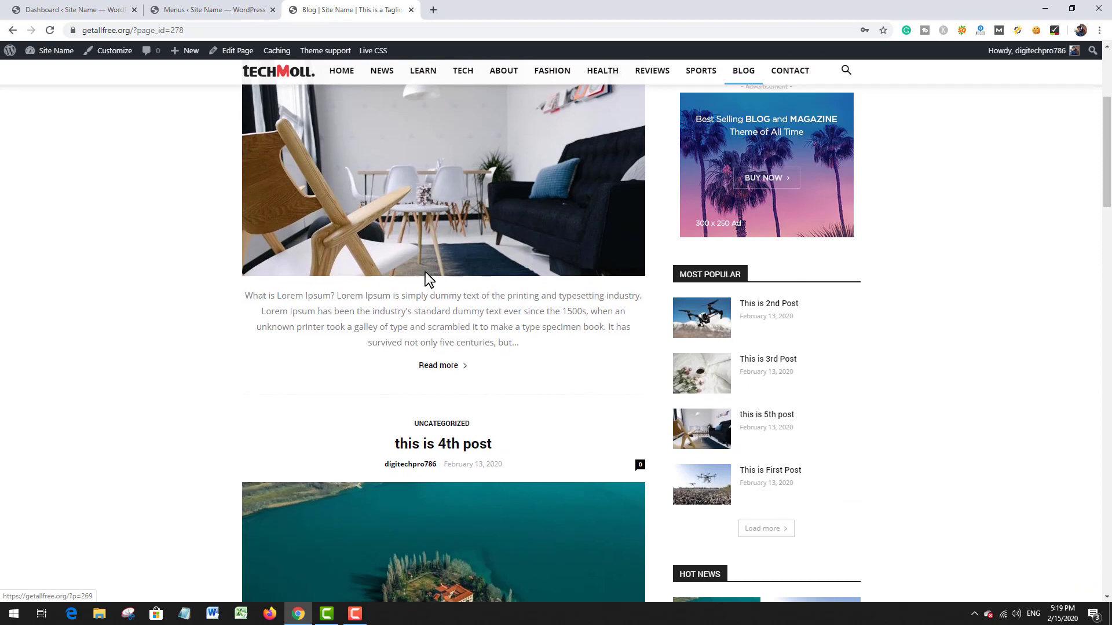
{"action": "scroll", "coordinate": [425, 272], "scroll_direction": "down", "scroll_amount": 7}
{"action": "scroll", "coordinate": [426, 276], "scroll_direction": "down", "scroll_amount": 2}
{"action": "scroll", "coordinate": [427, 281], "scroll_direction": "up", "scroll_amount": 13}
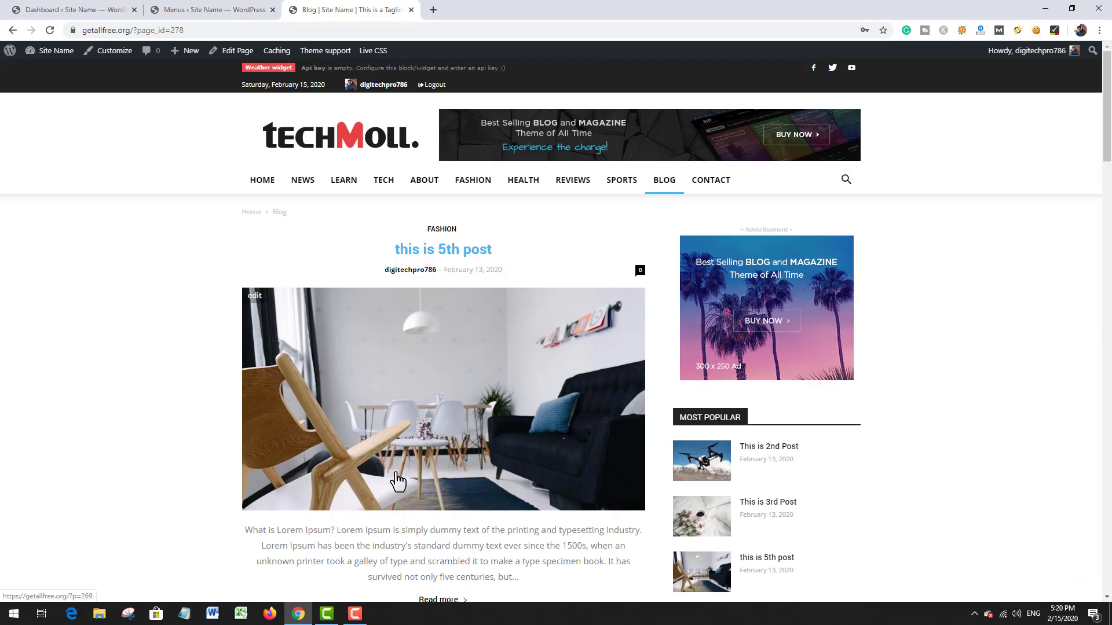
{"action": "scroll", "coordinate": [472, 438], "scroll_direction": "down", "scroll_amount": 3}
{"action": "scroll", "coordinate": [469, 438], "scroll_direction": "up", "scroll_amount": 3}
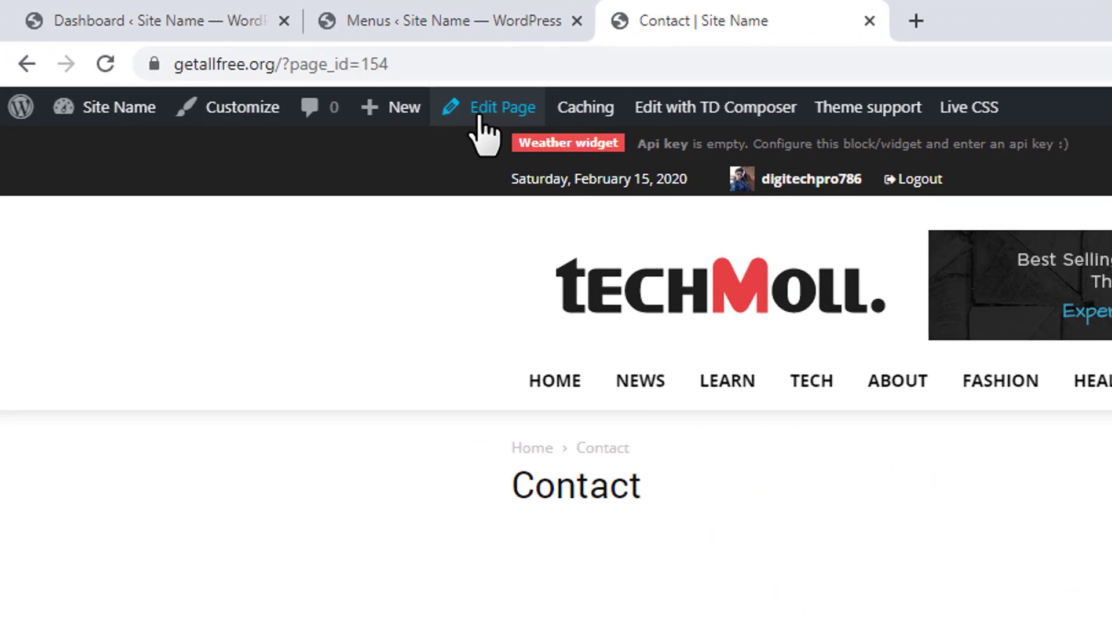
Find Contact Form 7 among the popular plugins, install it and activate it
{"action": "left_click", "coordinate": [481, 15]}
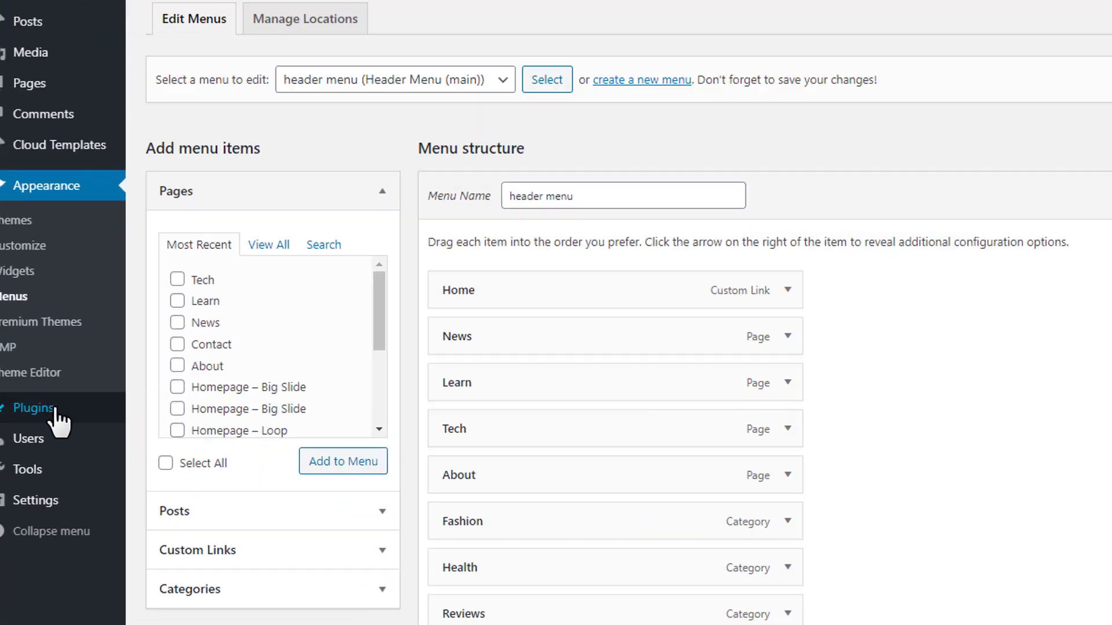
{"action": "mouse_move", "coordinate": [104, 559]}
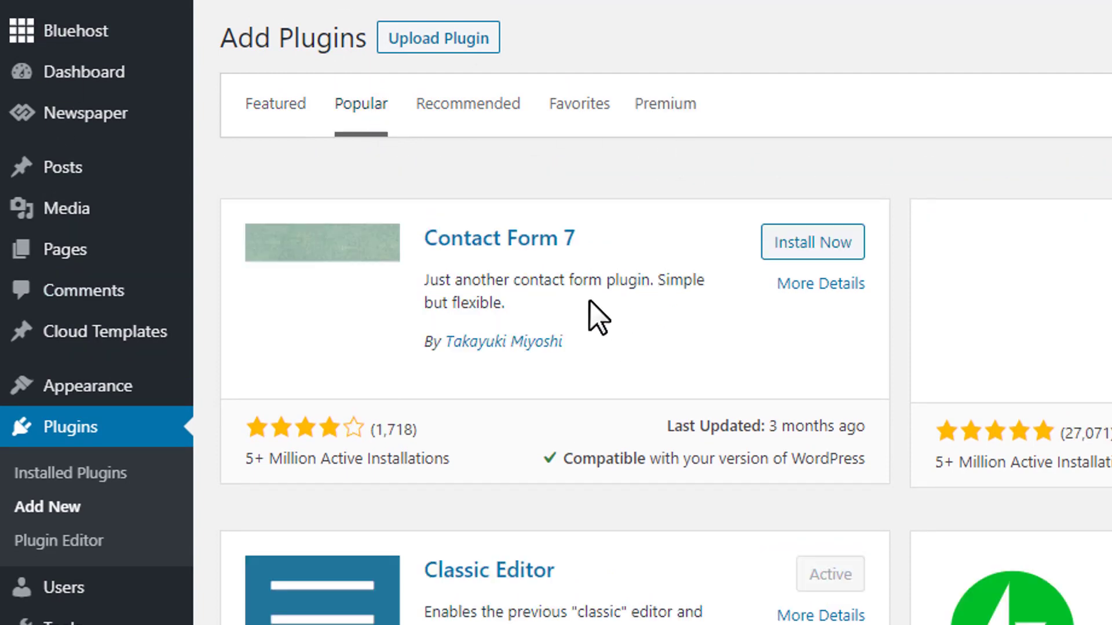
{"action": "left_click", "coordinate": [811, 241]}
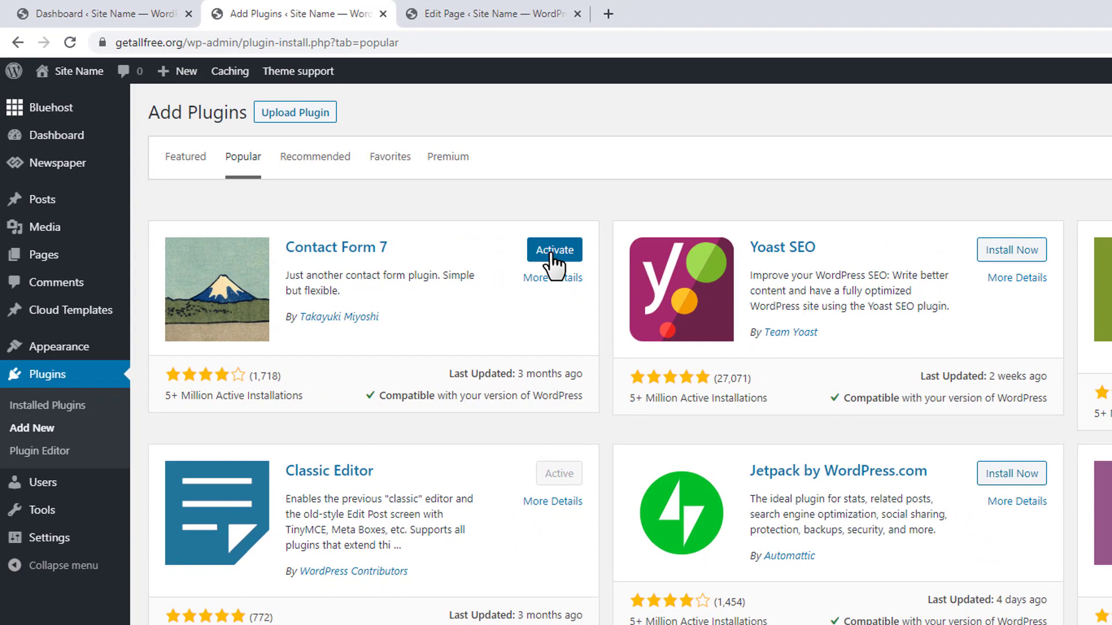
{"action": "left_click", "coordinate": [551, 255]}
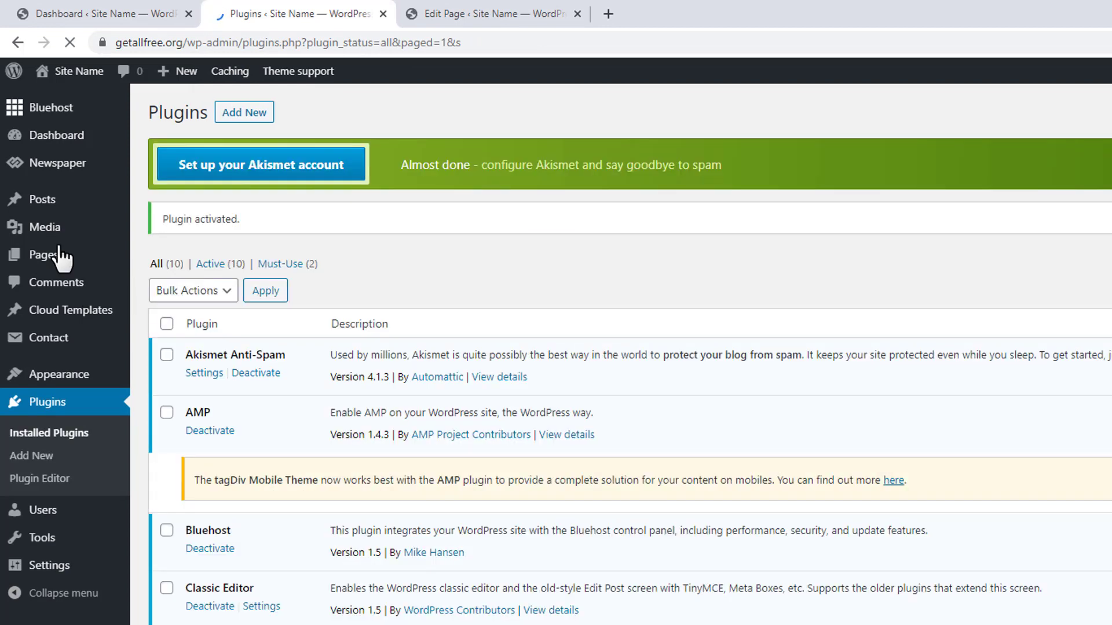
Open the contact forms list and copy the shortcode of Contact form 1
{"action": "mouse_move", "coordinate": [68, 338]}
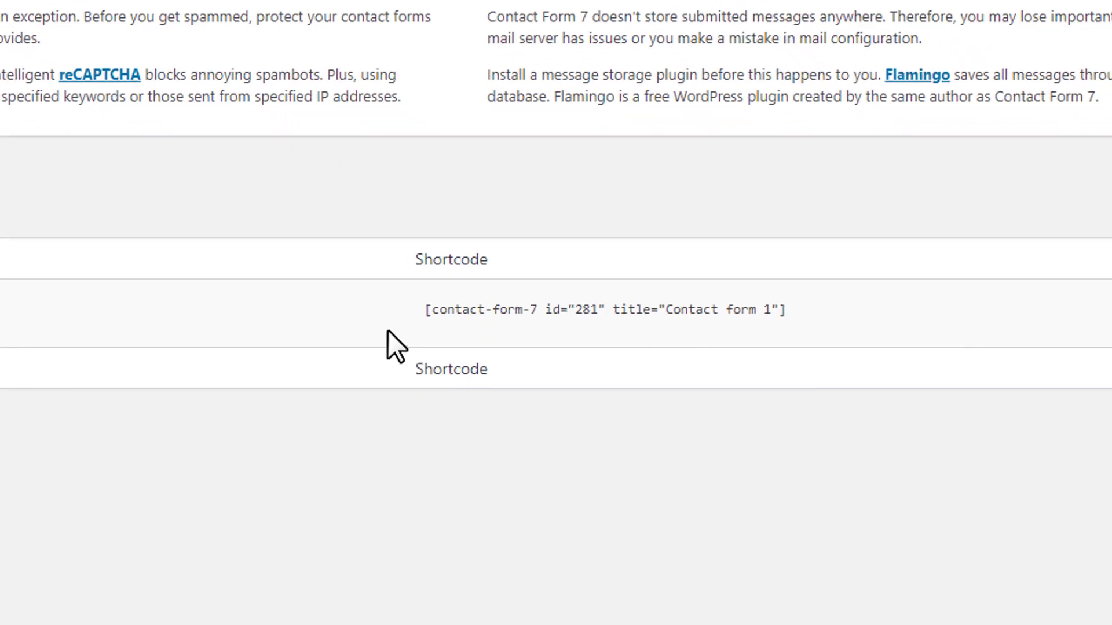
{"action": "left_click", "coordinate": [650, 391]}
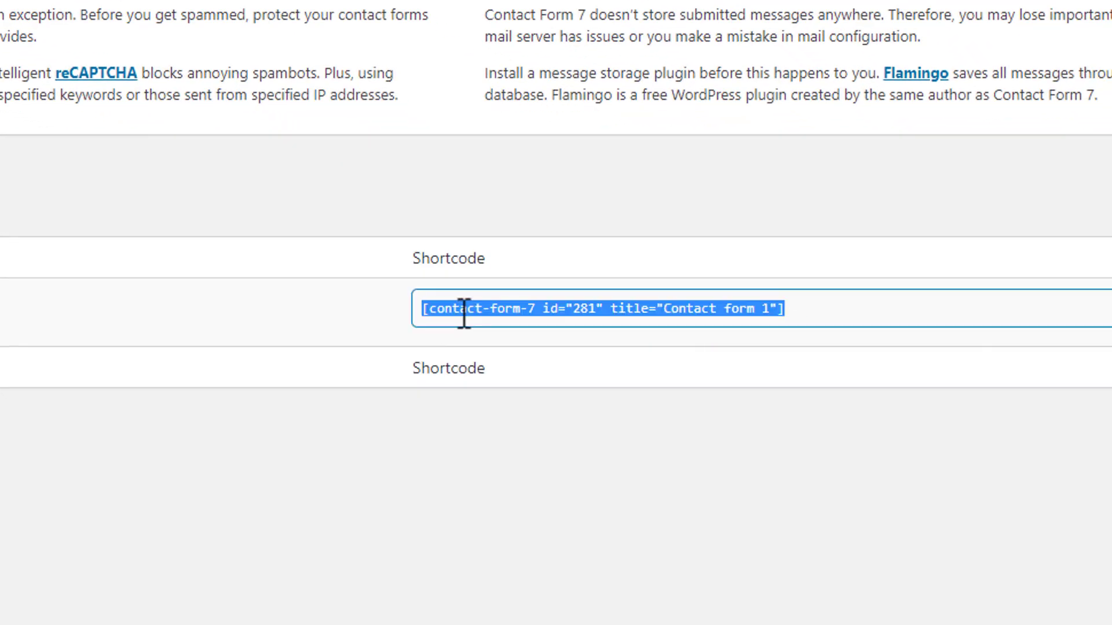
{"action": "right_click", "coordinate": [463, 314]}
{"action": "left_click", "coordinate": [532, 334]}
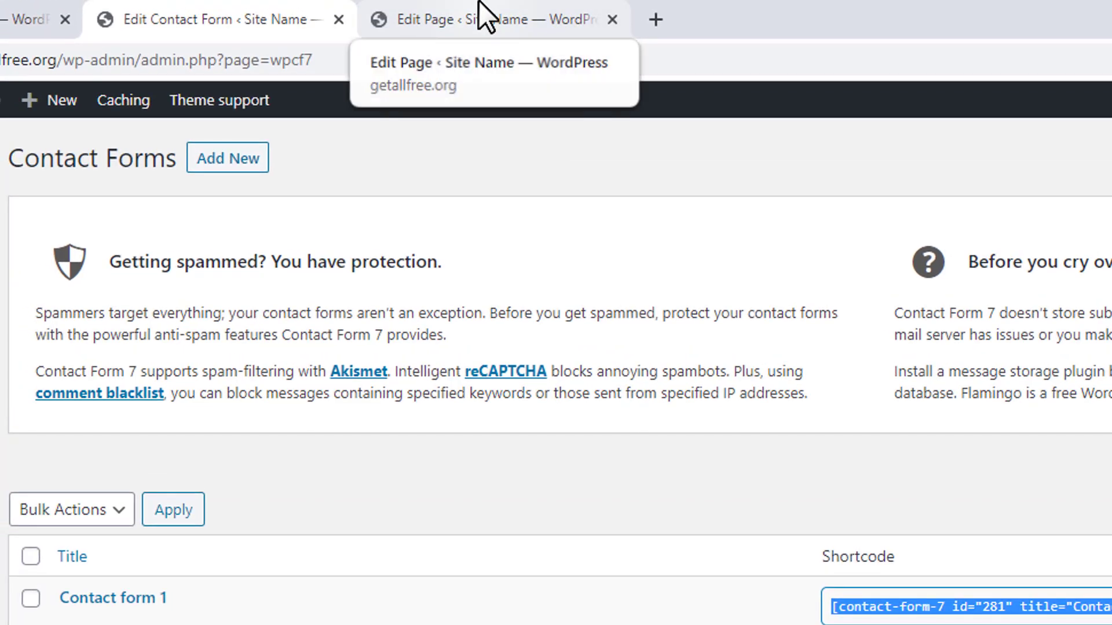
Paste the shortcode [contact-form-7 id="281" title="Contact form 1"] into the Contact page's body and update the page
{"action": "left_click", "coordinate": [483, 12]}
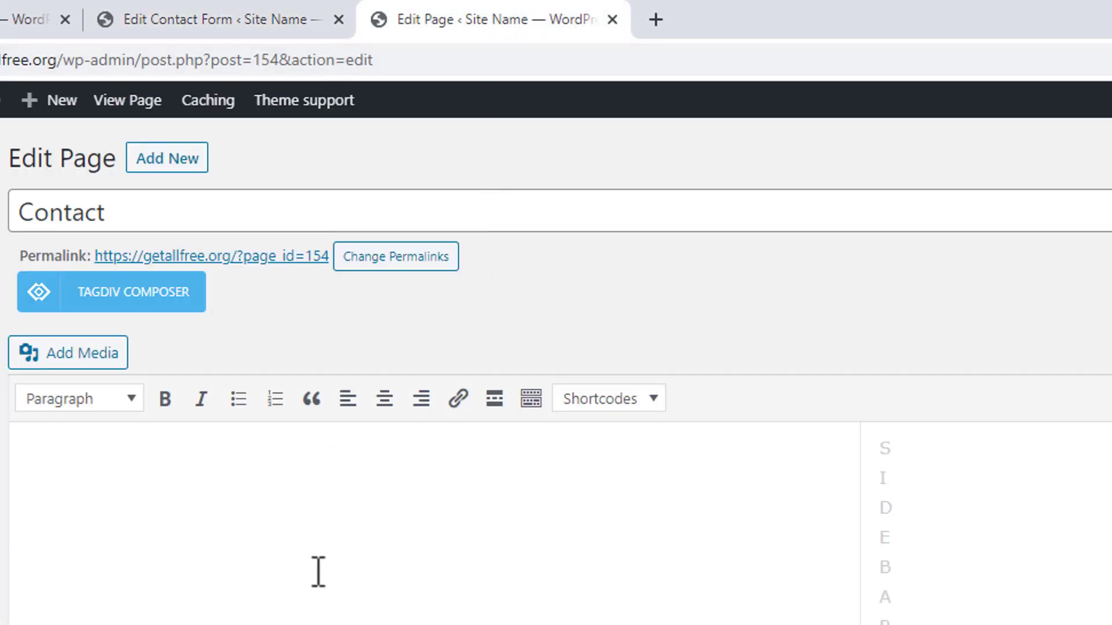
{"action": "left_click", "coordinate": [196, 487]}
{"action": "right_click", "coordinate": [128, 462]}
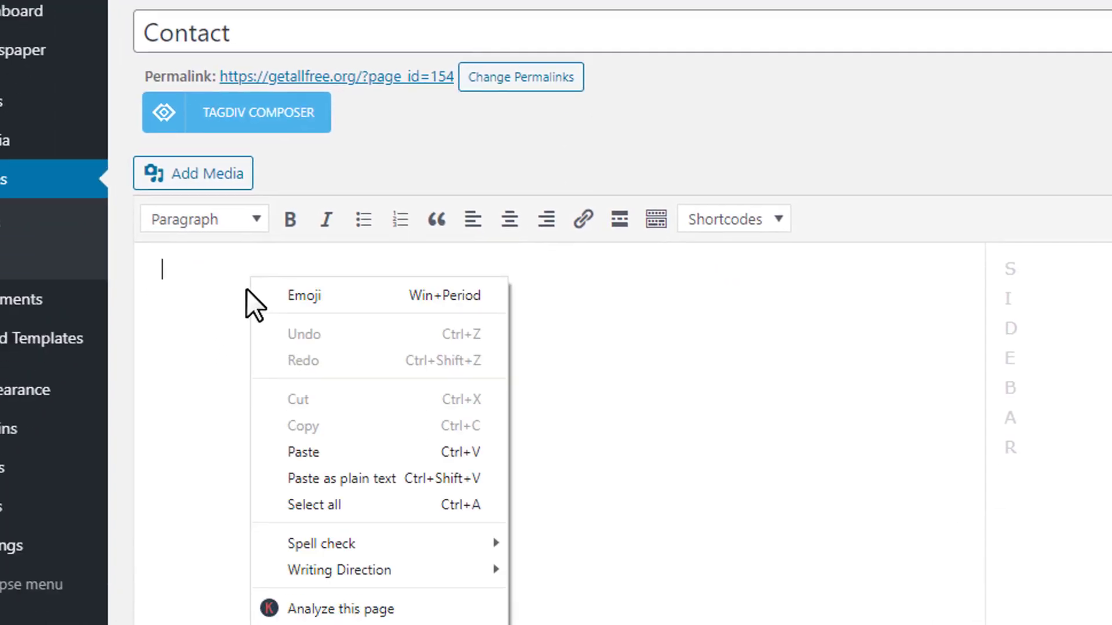
{"action": "left_click", "coordinate": [213, 623]}
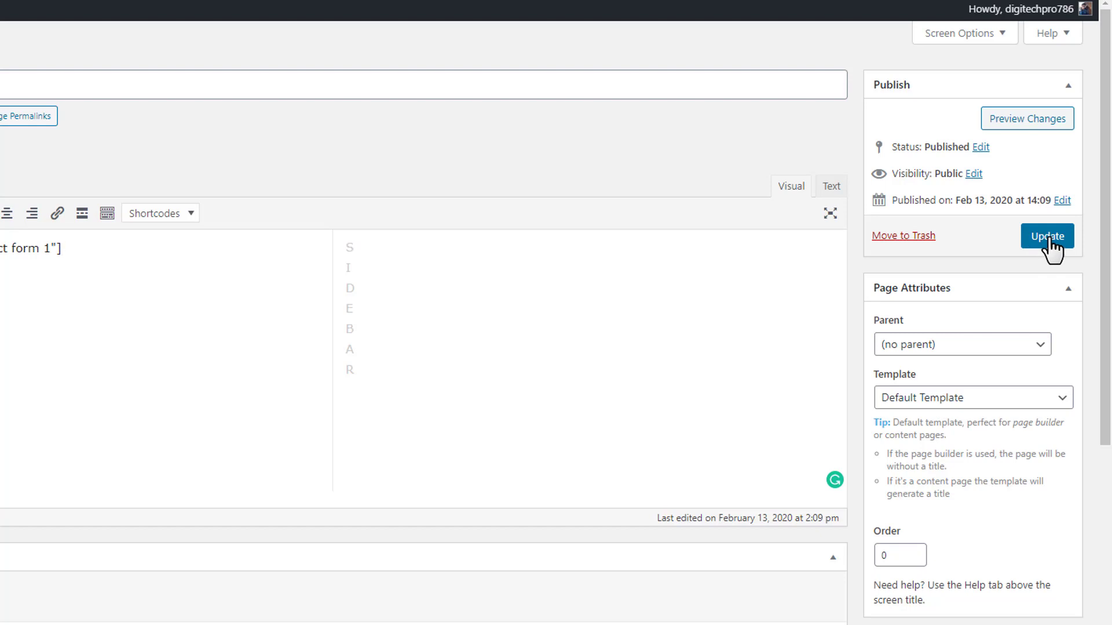
{"action": "left_click", "coordinate": [1051, 246]}
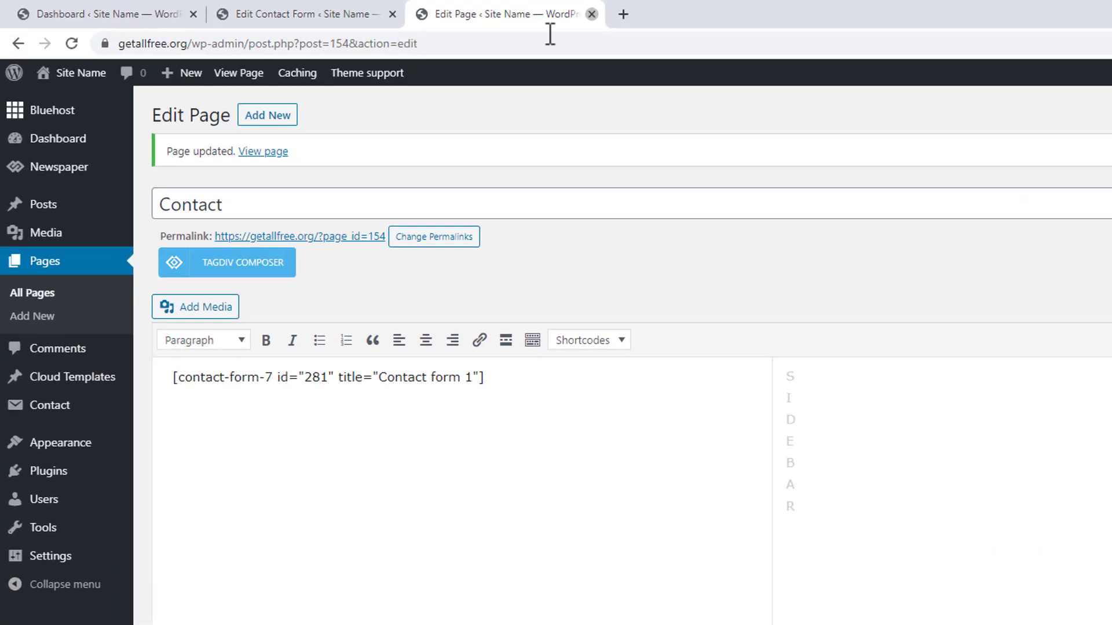
Close the page editor, open the live site in a new tab and view its Contact page
{"action": "left_click", "coordinate": [591, 14]}
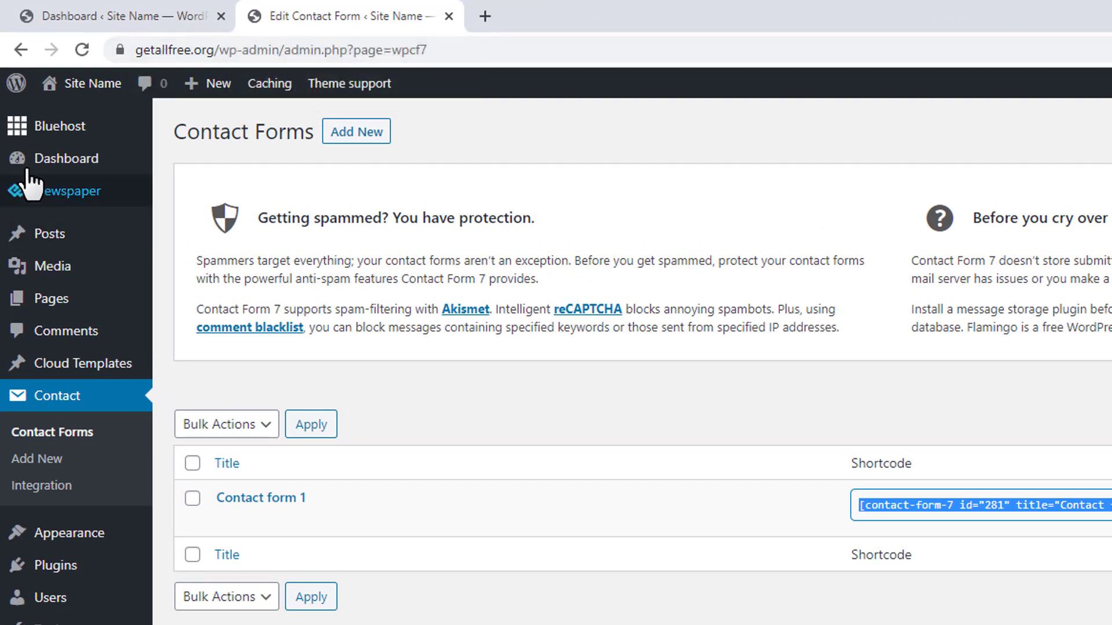
{"action": "middle_click", "coordinate": [67, 110]}
{"action": "left_click", "coordinate": [622, 9]}
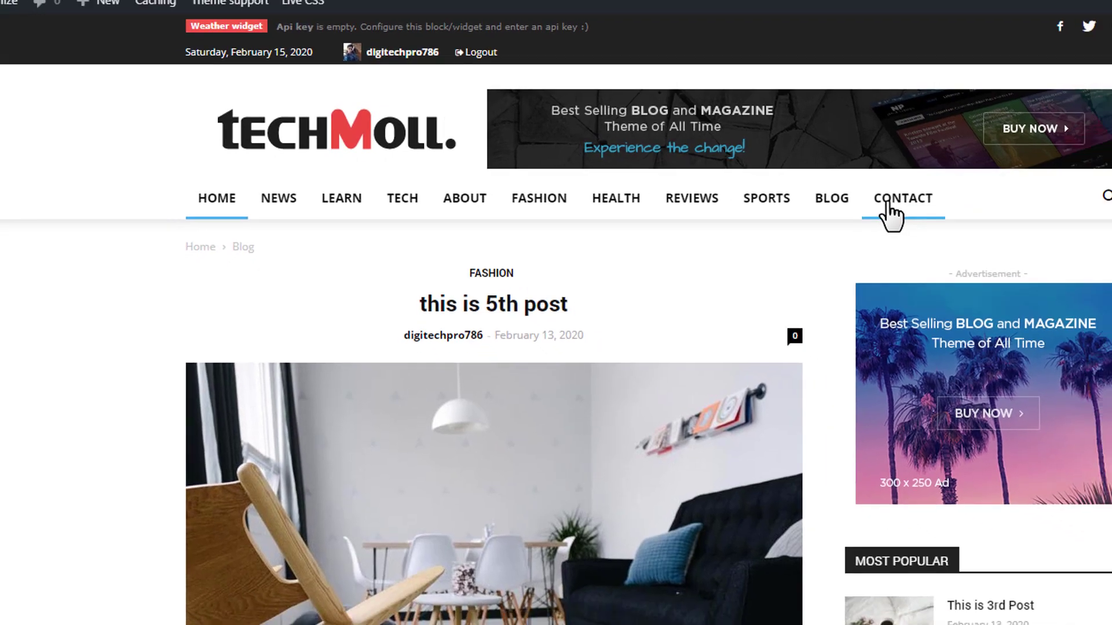
{"action": "left_click", "coordinate": [887, 203]}
{"action": "scroll", "coordinate": [706, 282], "scroll_direction": "down", "scroll_amount": 4}
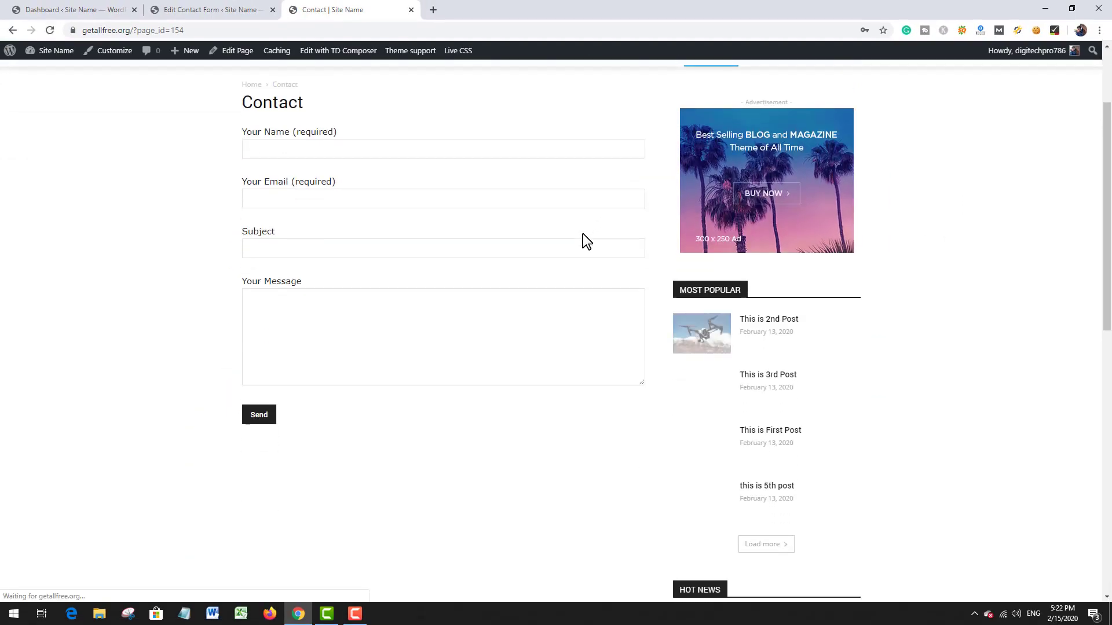
{"action": "scroll", "coordinate": [405, 238], "scroll_direction": "up", "scroll_amount": 2}
Test the live contact form by going through its name, email, subject and message fields and submitting it empty
{"action": "left_click", "coordinate": [321, 159]}
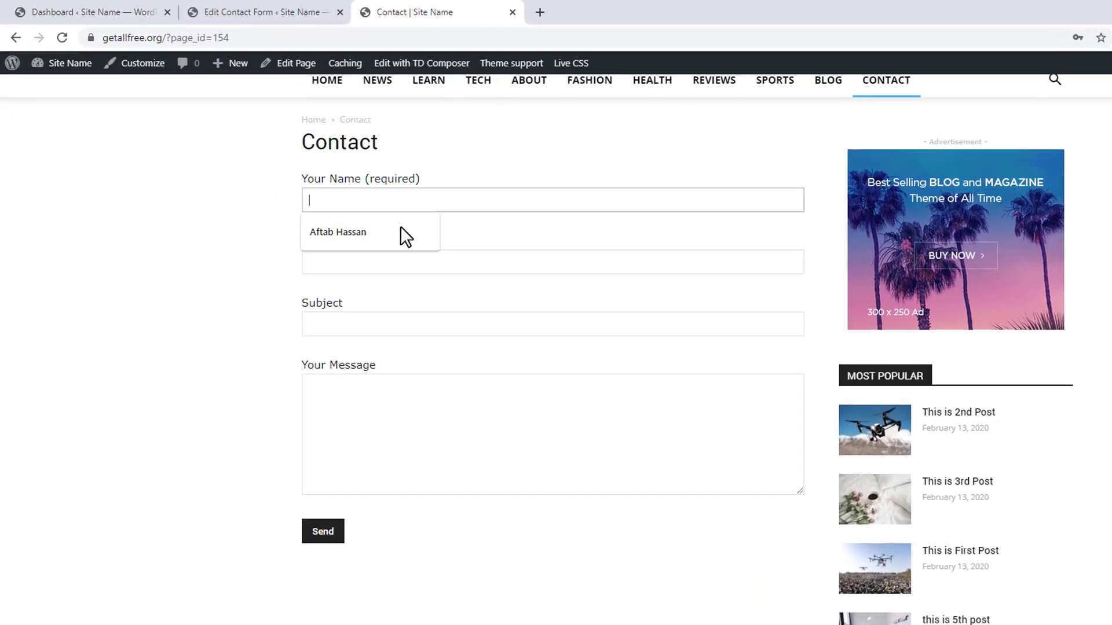
{"action": "left_click", "coordinate": [470, 269]}
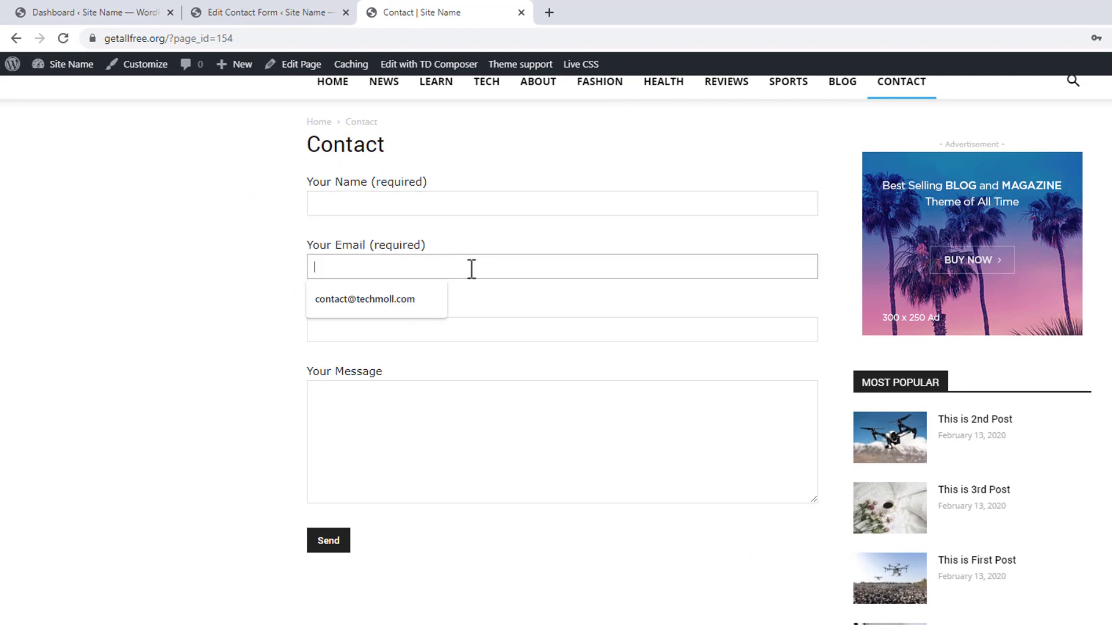
{"action": "left_click", "coordinate": [484, 330]}
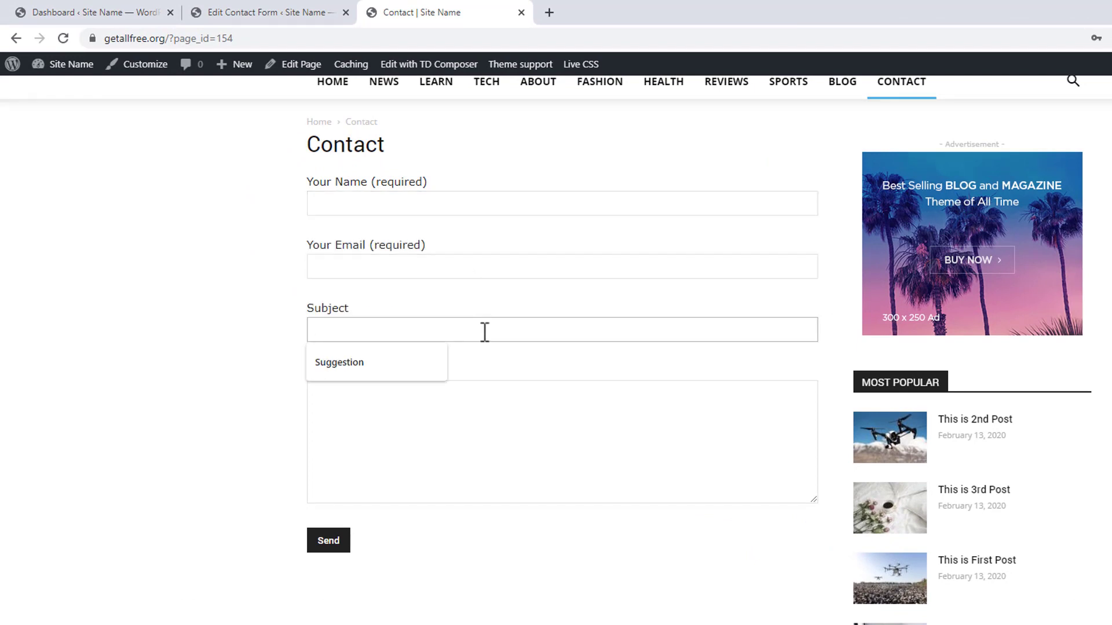
{"action": "left_click", "coordinate": [433, 451]}
{"action": "left_click", "coordinate": [333, 546]}
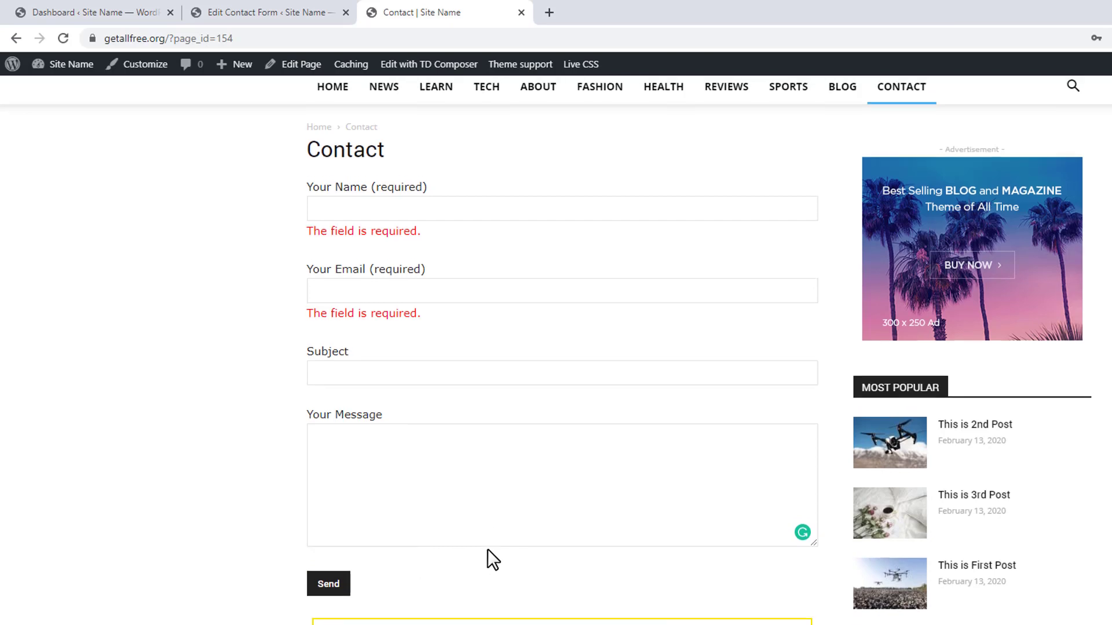
{"action": "scroll", "coordinate": [491, 558], "scroll_direction": "up", "scroll_amount": 3}
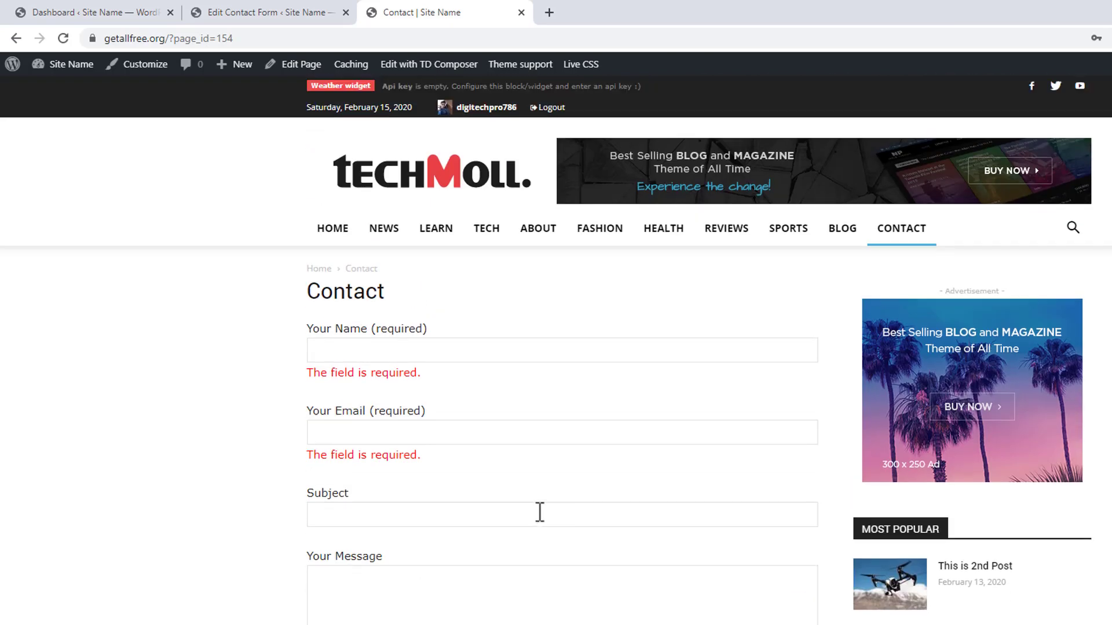
Open the live site's About page and open it for editing
{"action": "left_click", "coordinate": [547, 231]}
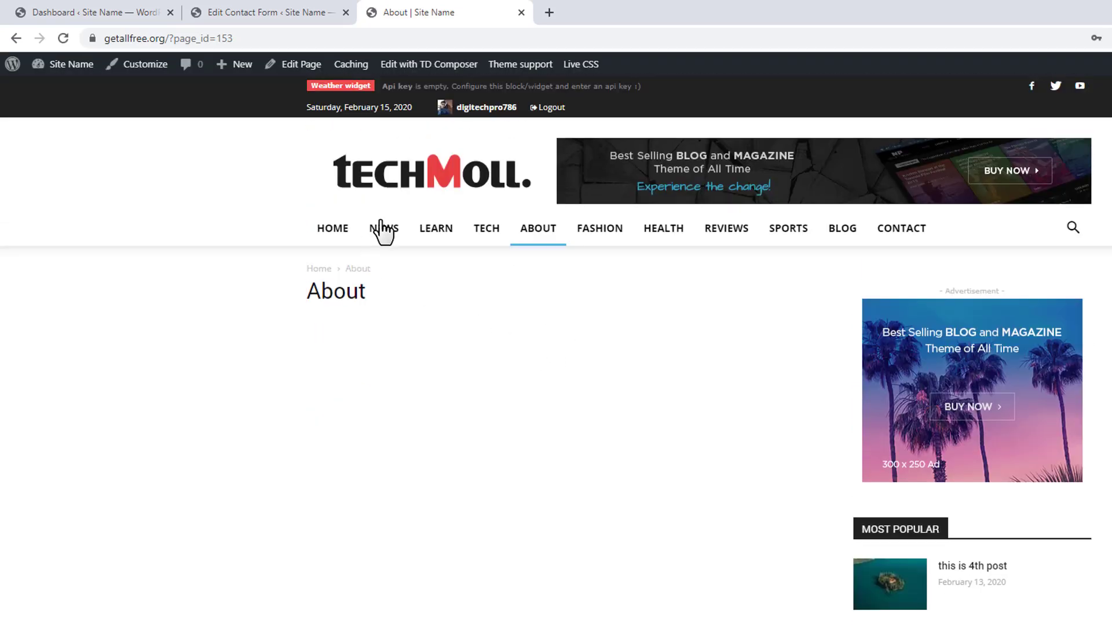
{"action": "left_click", "coordinate": [541, 228]}
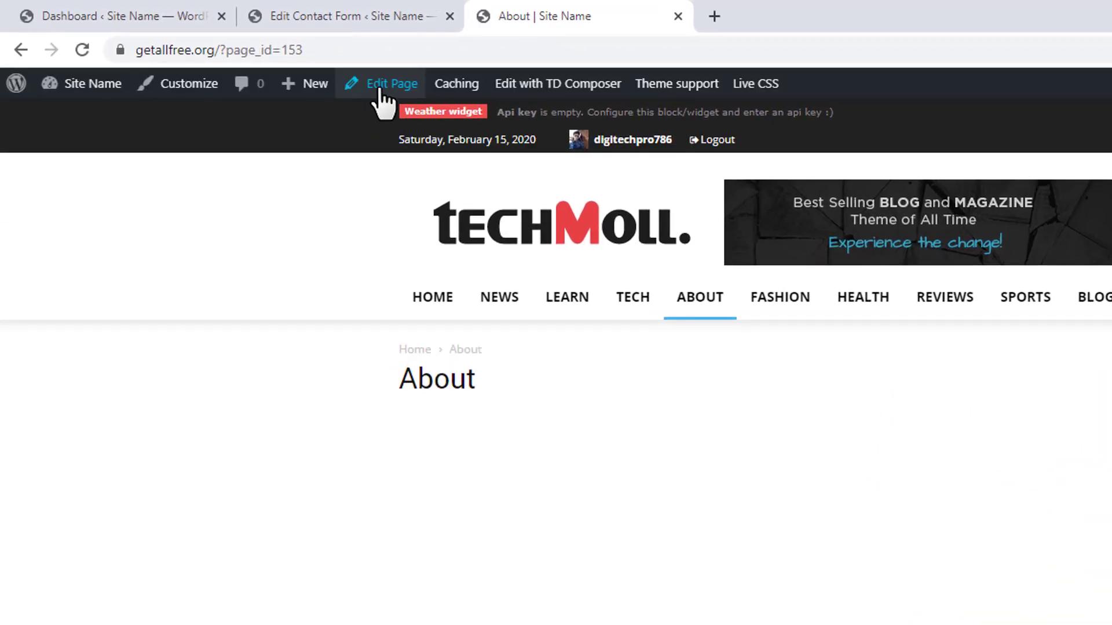
{"action": "left_click", "coordinate": [379, 91]}
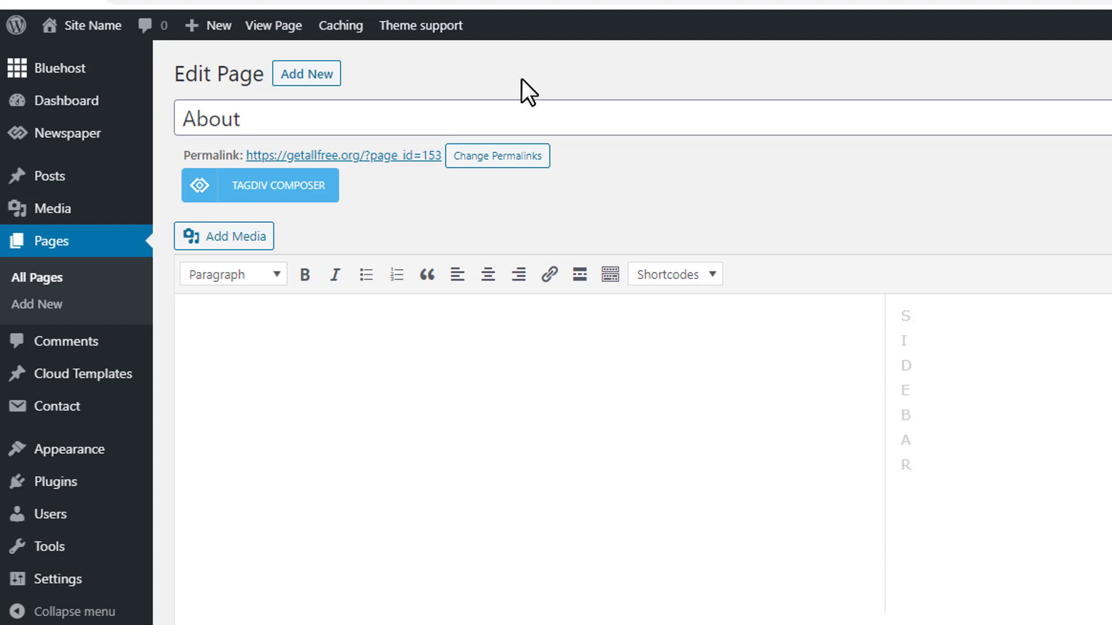
Enter the filler text "nbfgnfmnfh" in the About page's body and select all of it
{"action": "left_click", "coordinate": [269, 347]}
{"action": "type", "text": "nbfgnfmnfh"}
{"action": "key", "text": "ctrl+a"}
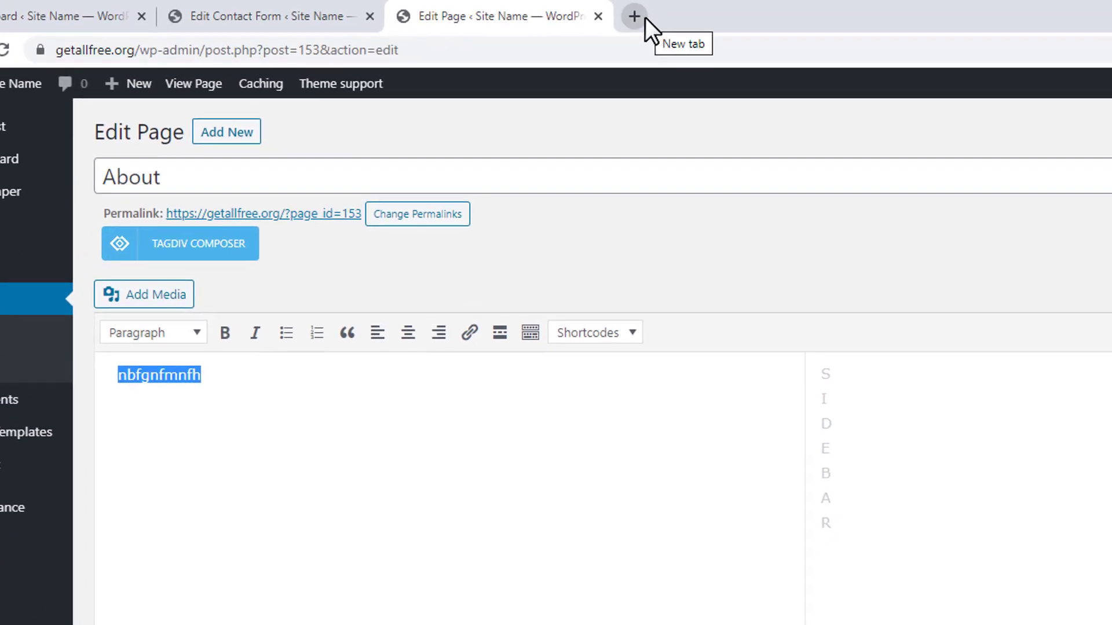
Open lipsum.com in a new tab and copy its "What is Lorem Ipsum?" and "Why do we use it?" sections
{"action": "left_click", "coordinate": [646, 17]}
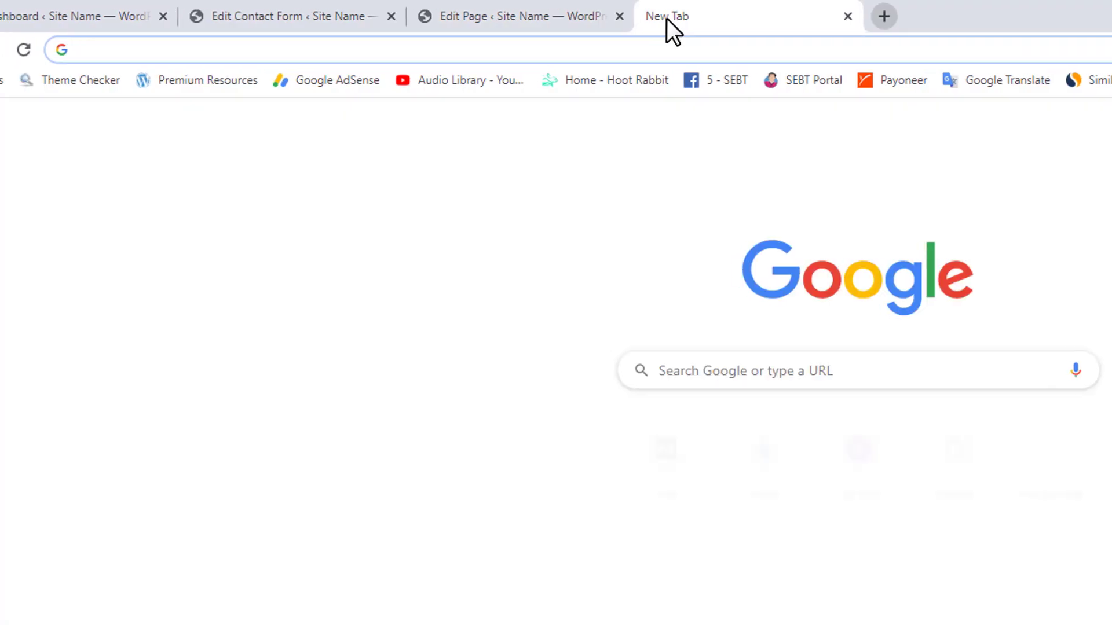
{"action": "type", "text": "lipsum.com"}
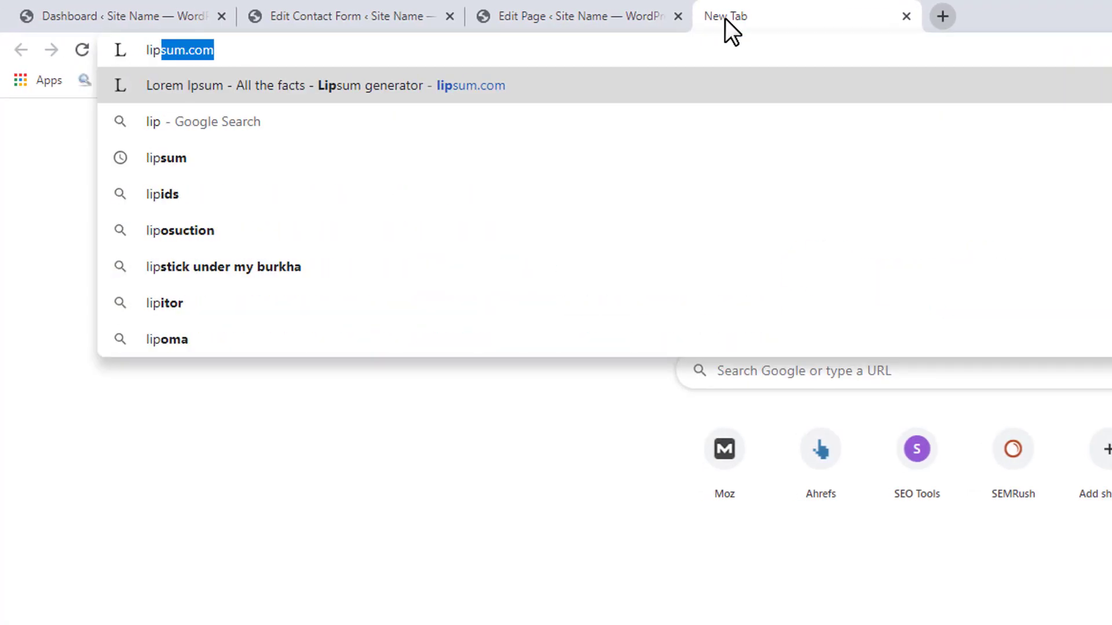
{"action": "key", "text": "Return"}
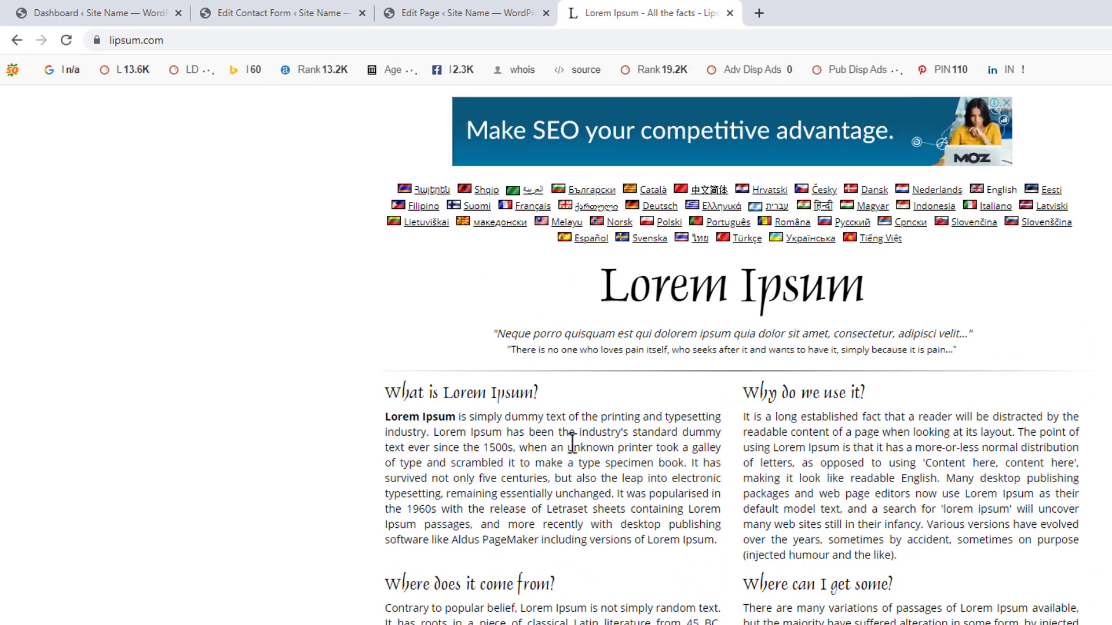
{"action": "triple_click", "coordinate": [916, 566]}
{"action": "key", "text": "ctrl+c"}
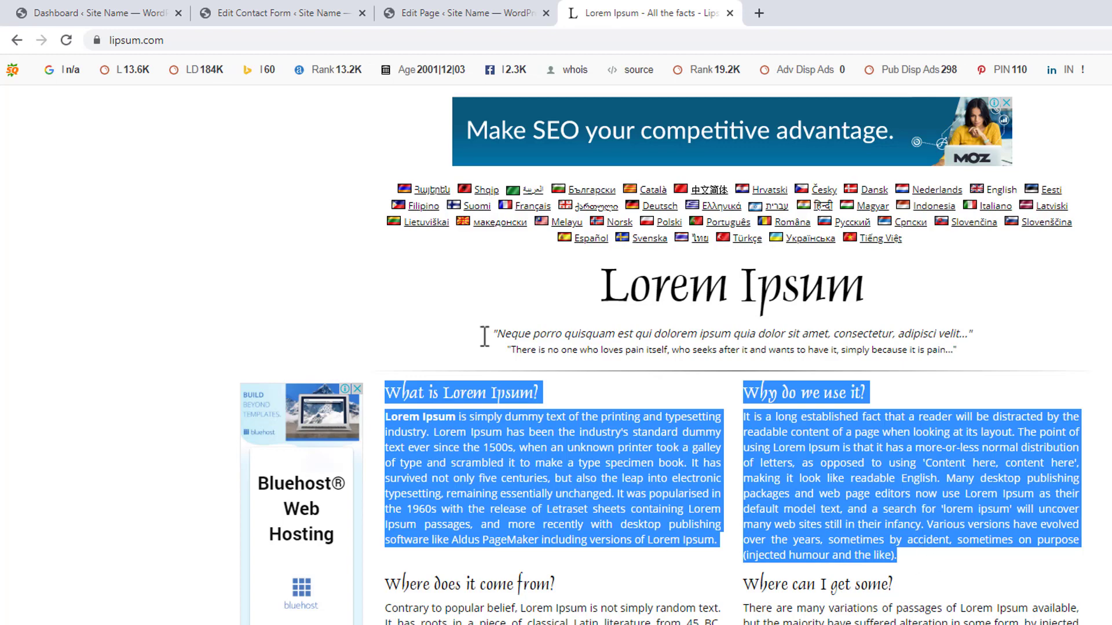
Close the lipsum.com tab, replace the About page's filler text with the copied Lorem Ipsum sections and update the page
{"action": "key", "text": "ctrl+w"}
{"action": "left_click", "coordinate": [410, 363]}
{"action": "key", "text": "ctrl+a"}
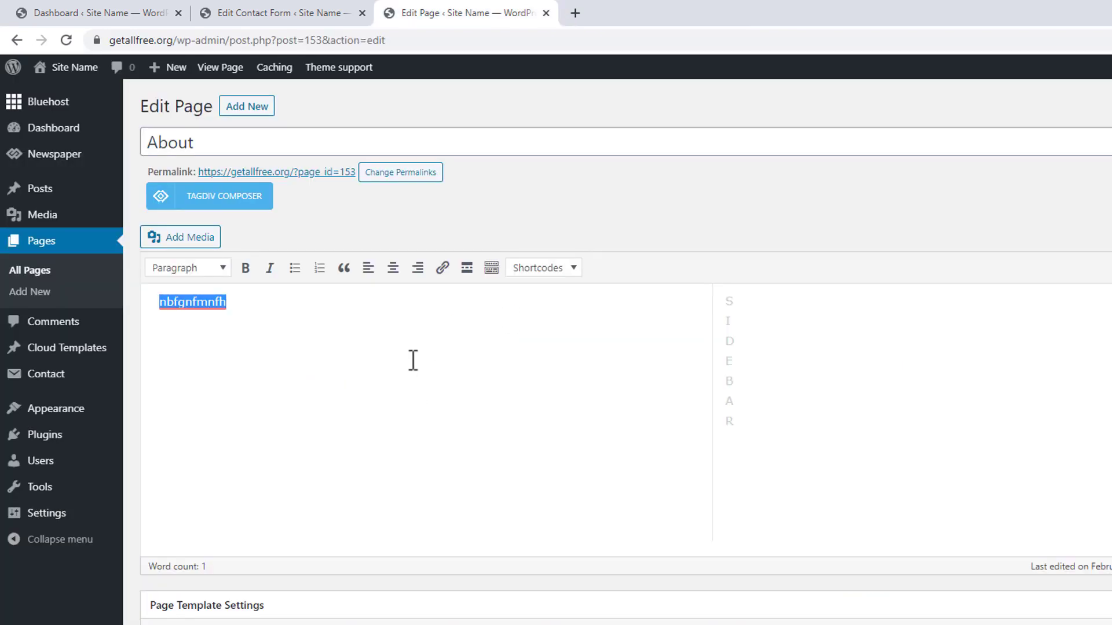
{"action": "key", "text": "ctrl+v"}
{"action": "scroll", "coordinate": [422, 341], "scroll_direction": "down", "scroll_amount": 3}
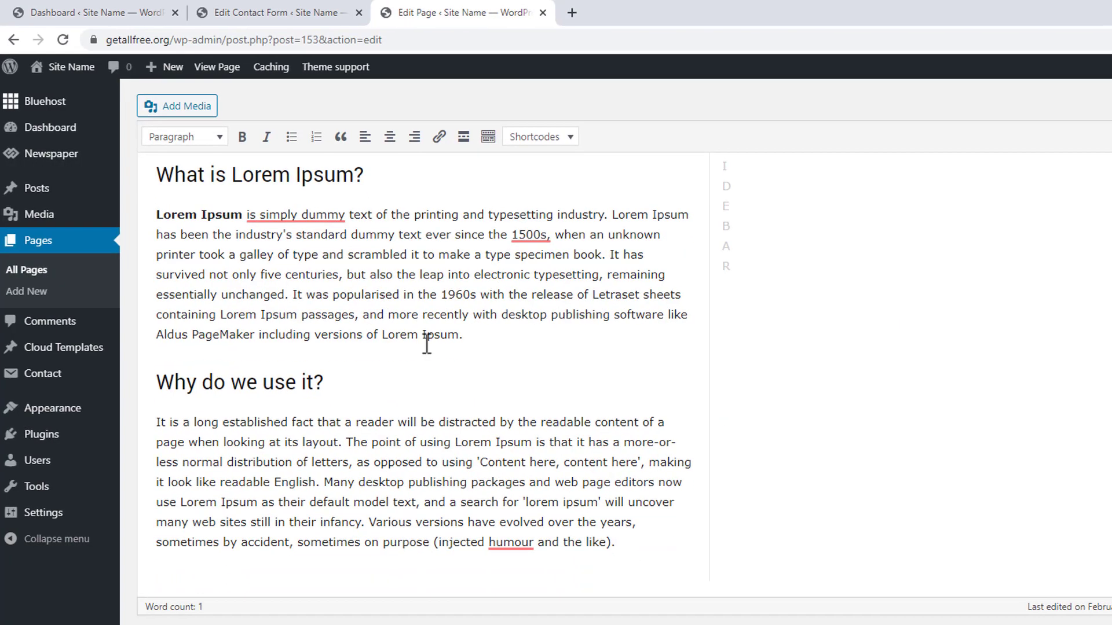
{"action": "scroll", "coordinate": [425, 347], "scroll_direction": "up", "scroll_amount": 2}
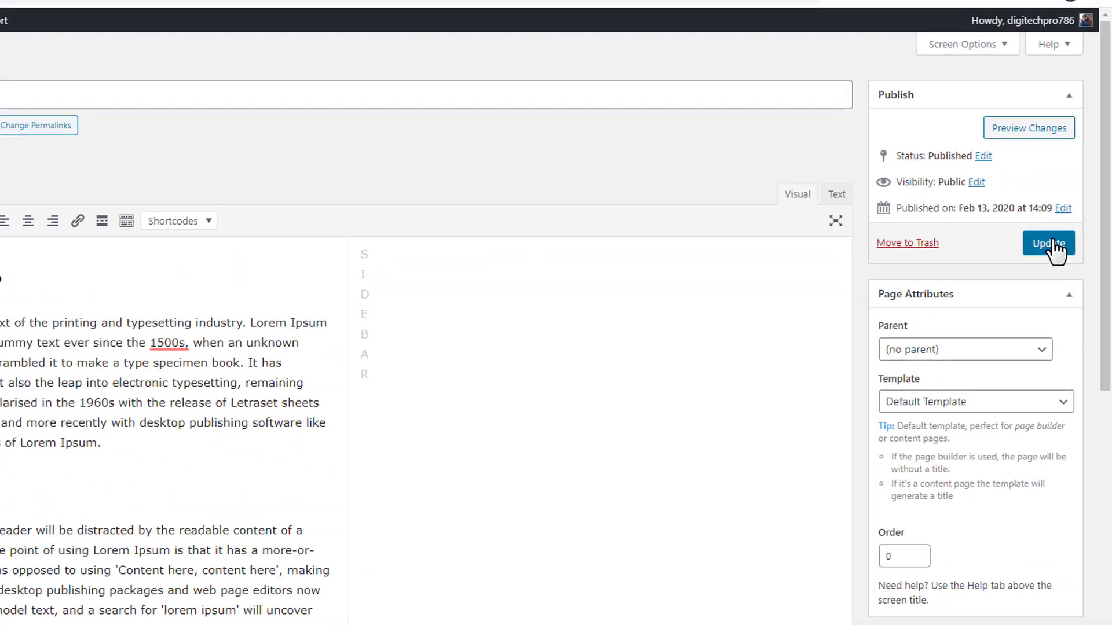
{"action": "left_click", "coordinate": [1052, 246]}
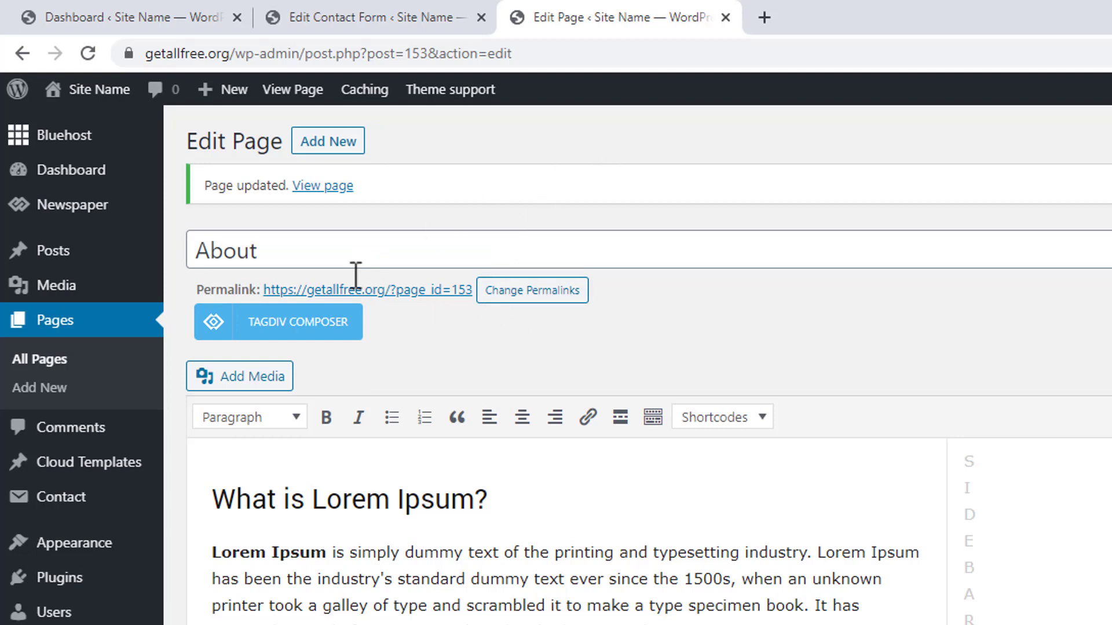
Open getallfree.org/about in a new tab and examine what the address displays
{"action": "left_click", "coordinate": [763, 16]}
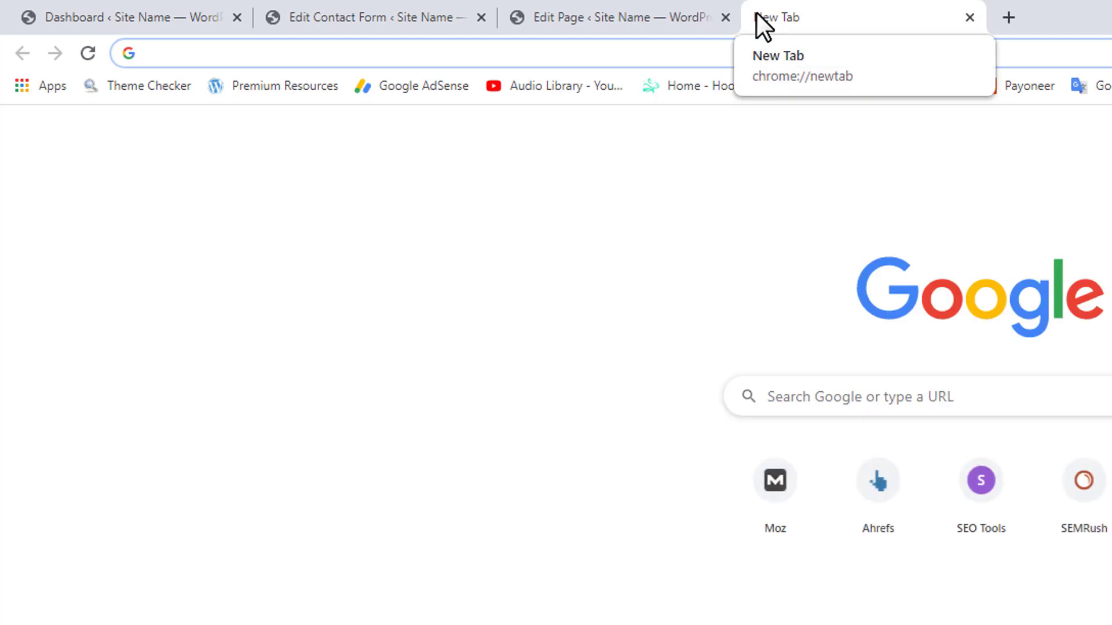
{"action": "type", "text": "getallfree.org"}
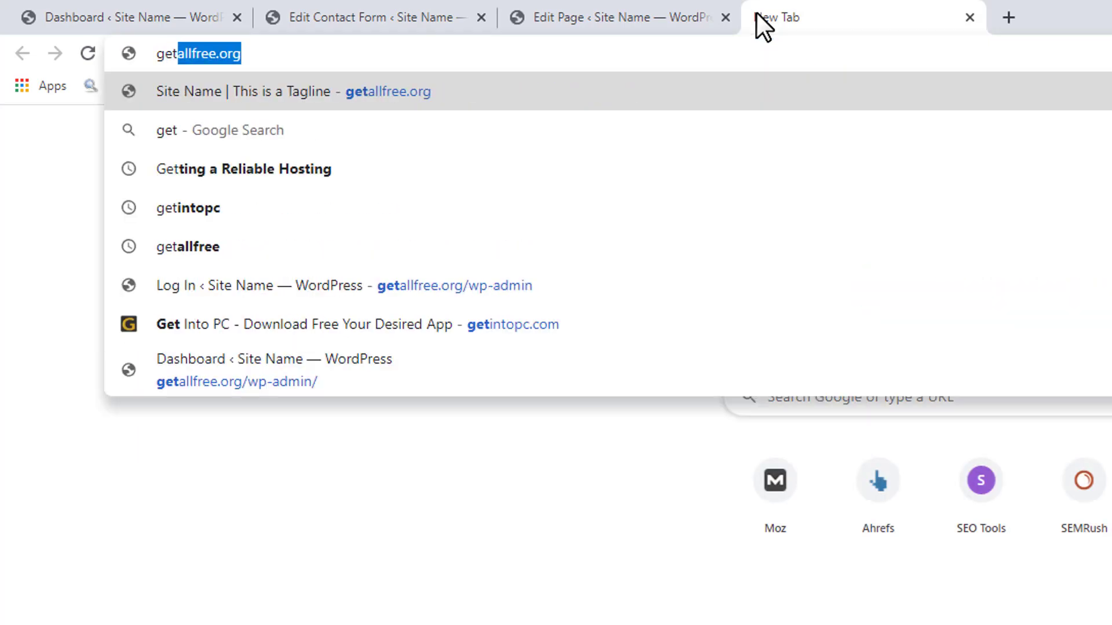
{"action": "key", "text": "Right"}
{"action": "type", "text": "/about"}
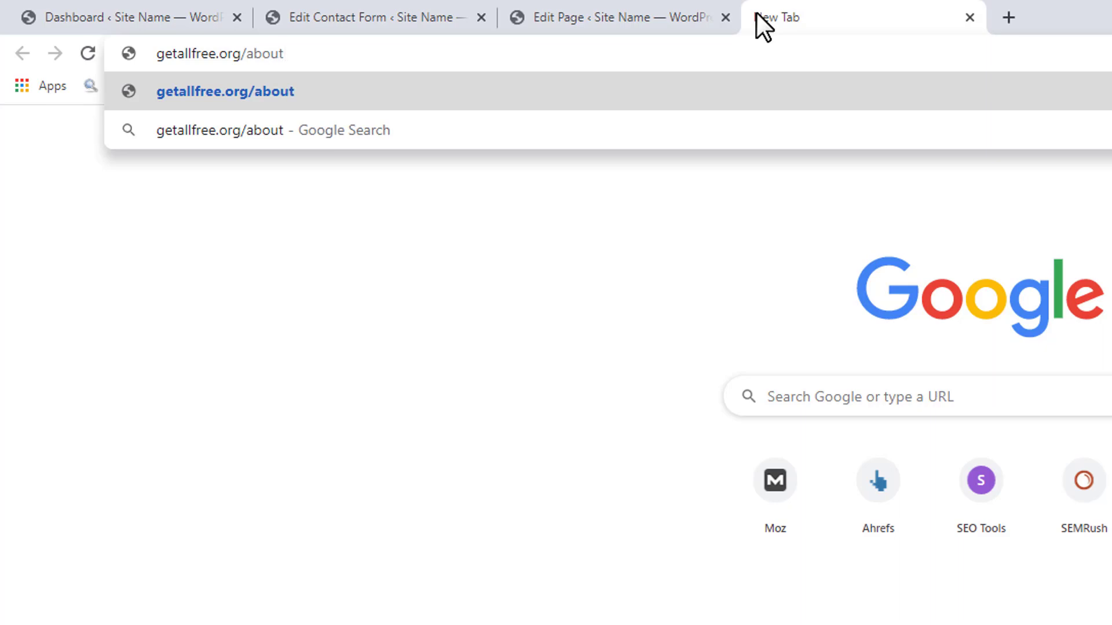
{"action": "key", "text": "Return"}
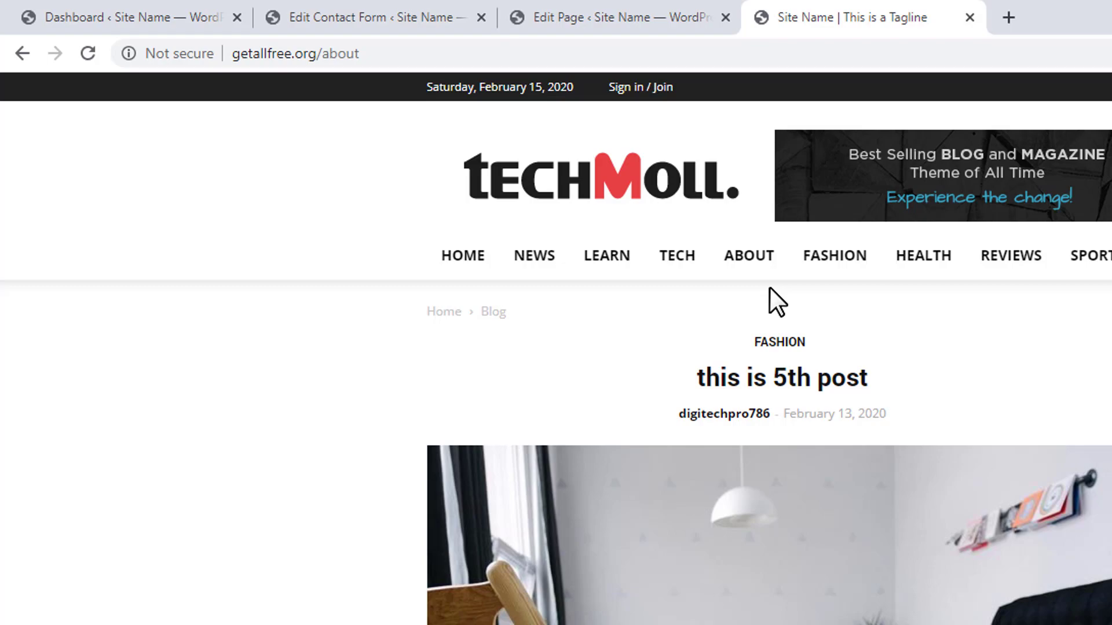
{"action": "scroll", "coordinate": [764, 298], "scroll_direction": "down", "scroll_amount": 5}
{"action": "scroll", "coordinate": [791, 243], "scroll_direction": "up", "scroll_amount": 3}
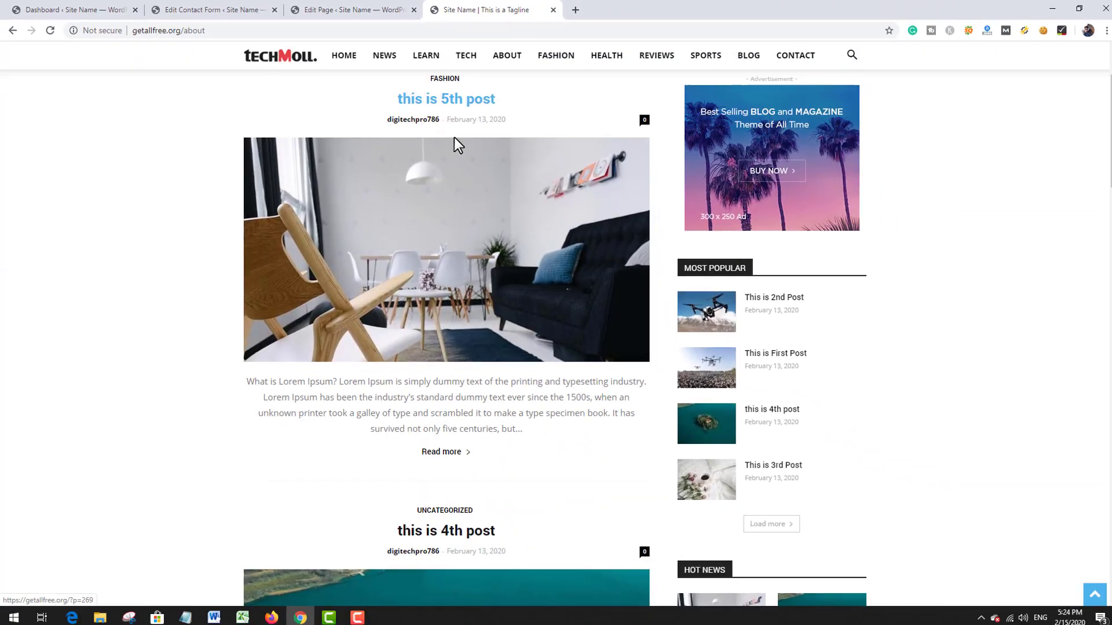
{"action": "scroll", "coordinate": [454, 144], "scroll_direction": "up", "scroll_amount": 3}
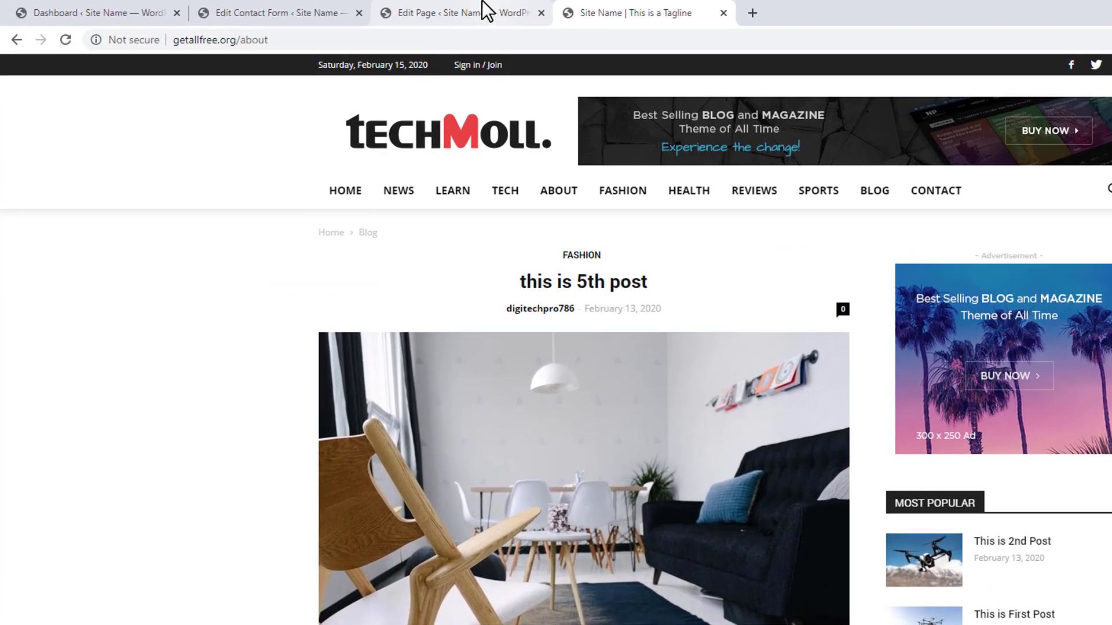
From the About page's editor, change the site's permalink structure to Post name, save it and close the permalink settings
{"action": "left_click", "coordinate": [482, 4]}
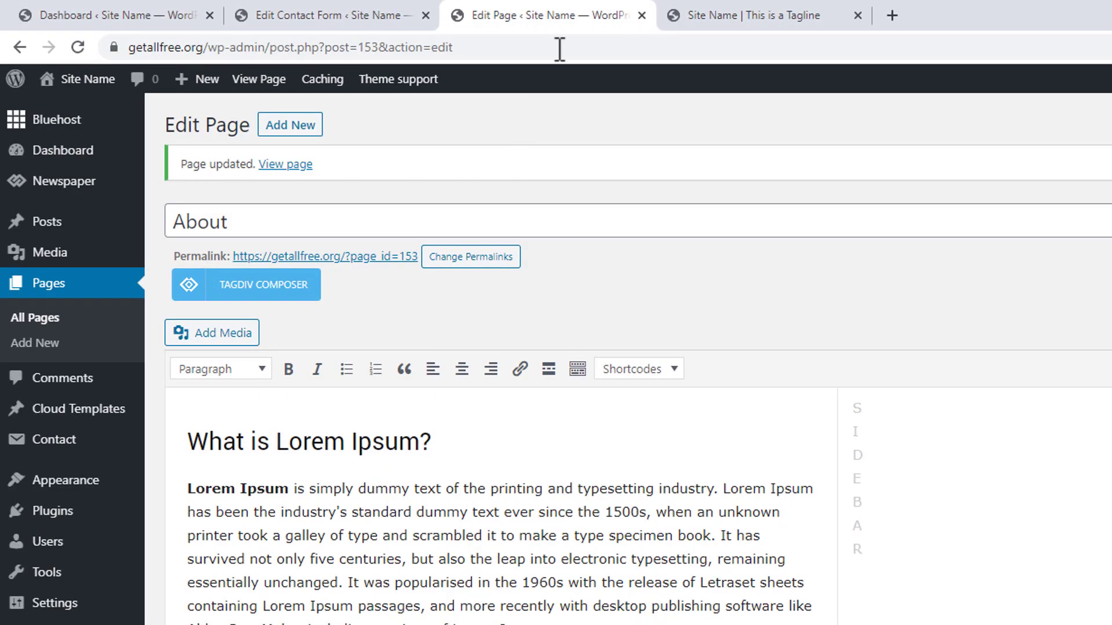
{"action": "left_click", "coordinate": [454, 254]}
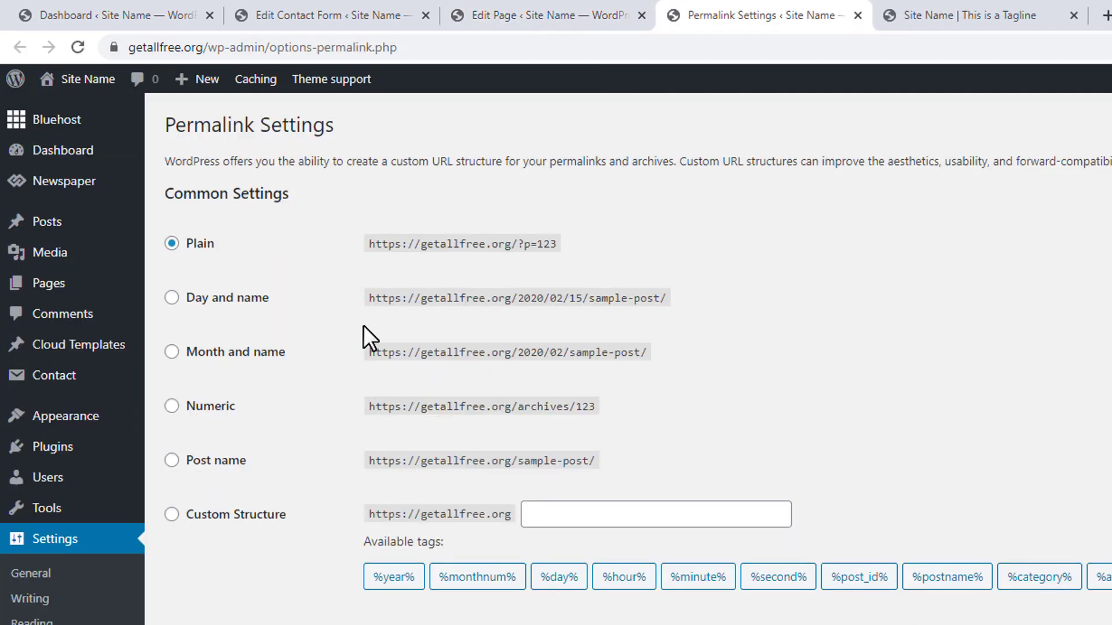
{"action": "left_click", "coordinate": [243, 465]}
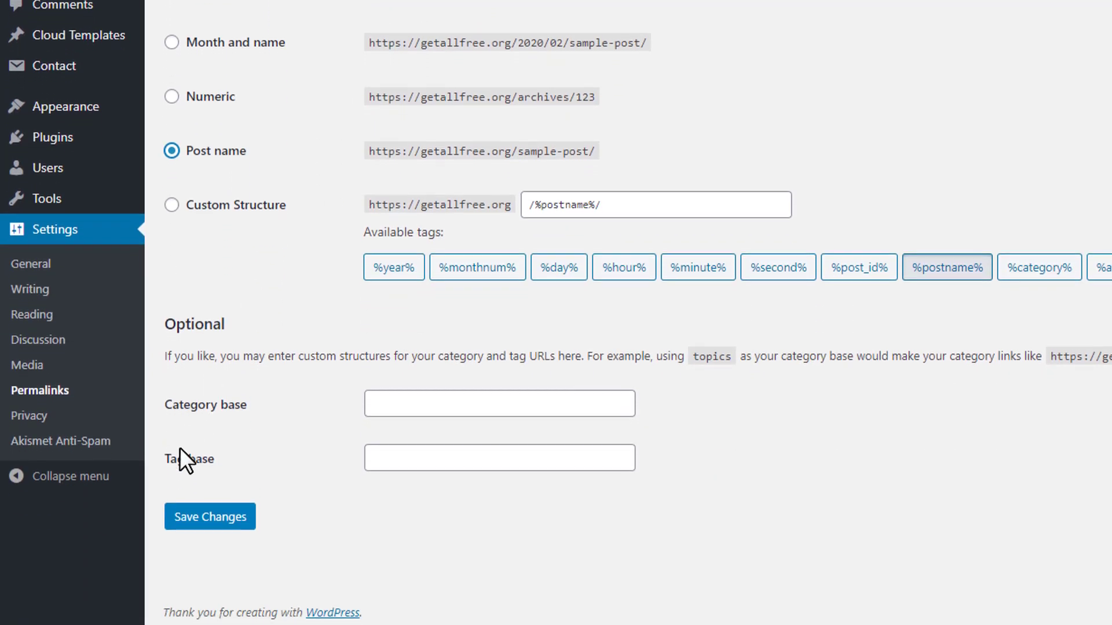
{"action": "left_click", "coordinate": [205, 521]}
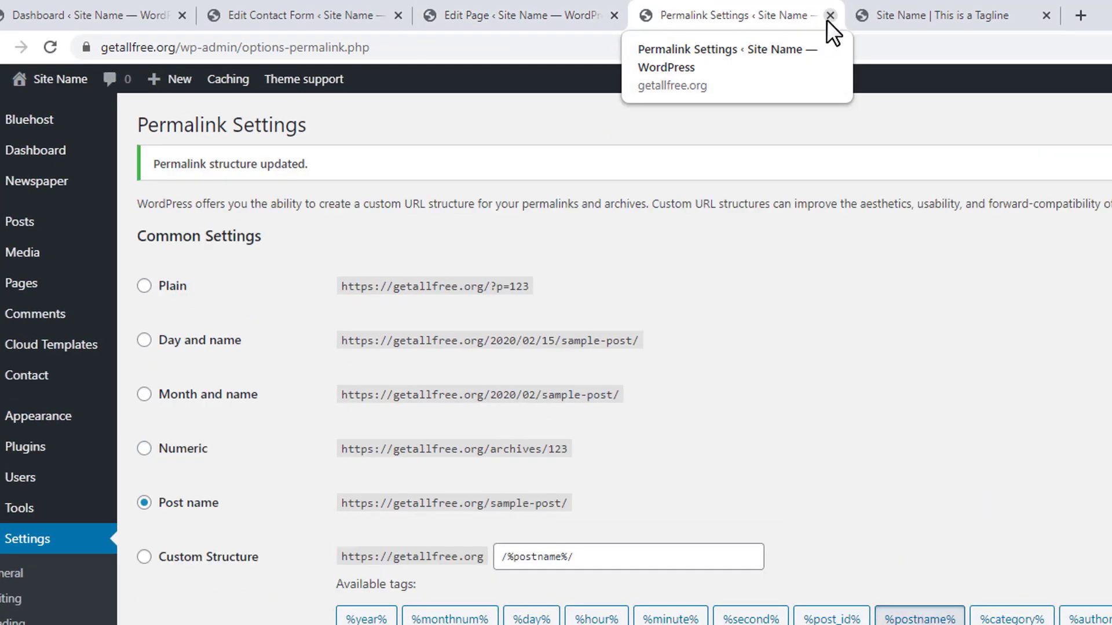
{"action": "left_click", "coordinate": [830, 16]}
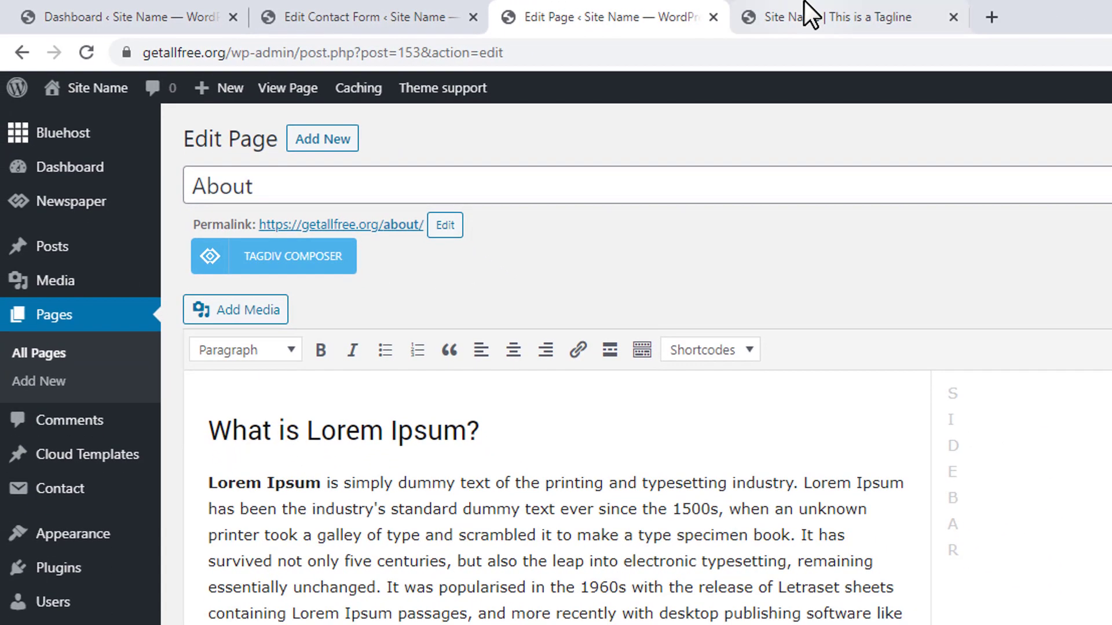
Return to the live site's tab and load getallfree.org/about again
{"action": "left_click", "coordinate": [1007, 17]}
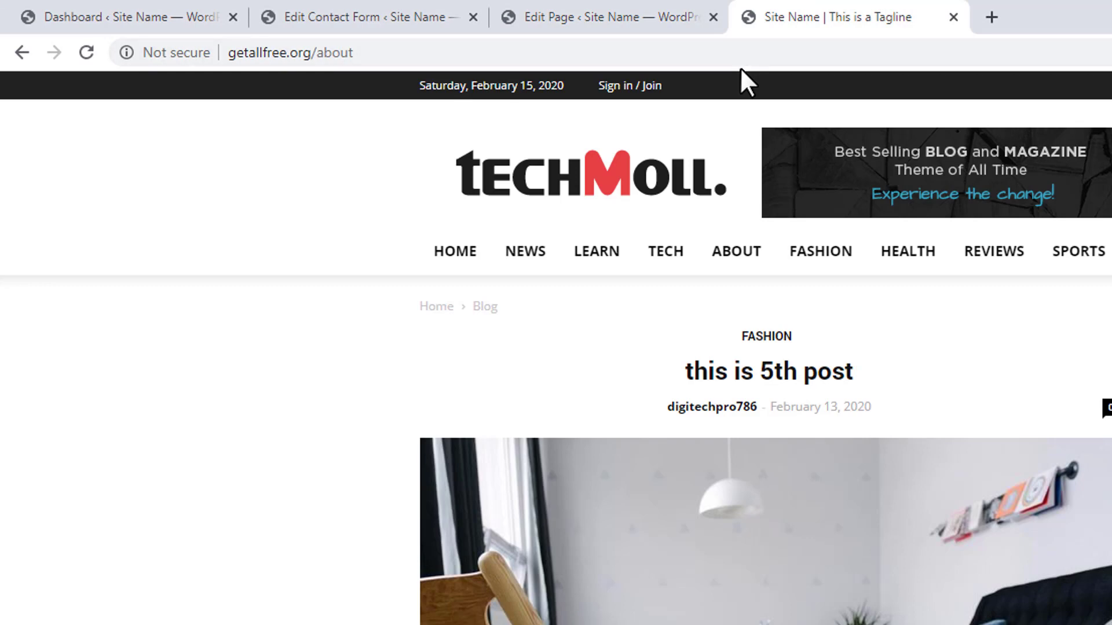
{"action": "left_click", "coordinate": [755, 57]}
{"action": "key", "text": "Return"}
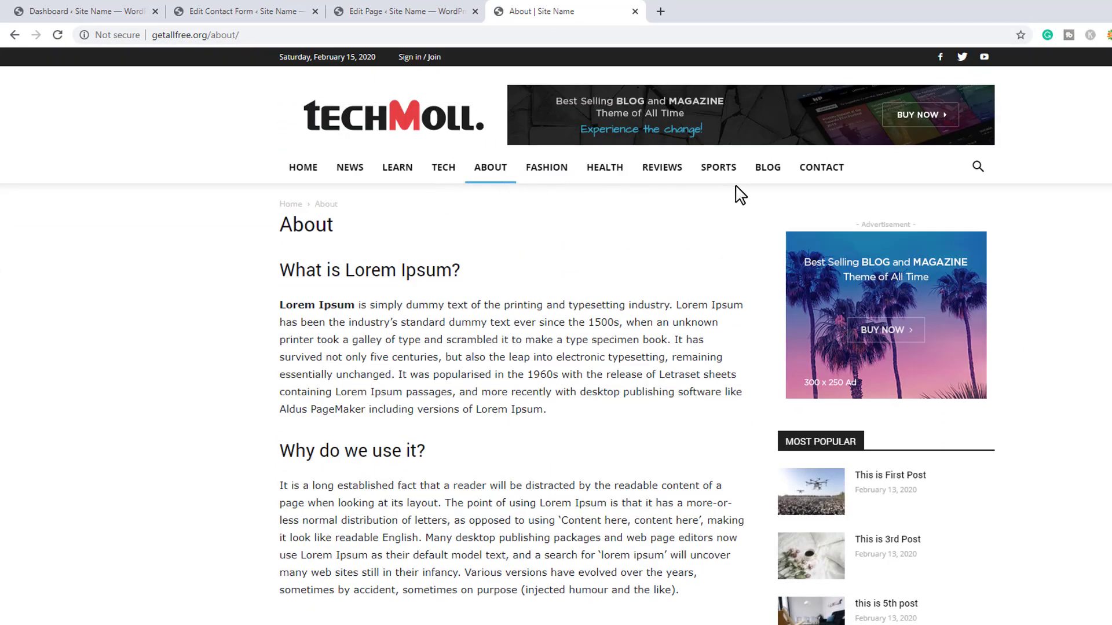
View the live site's Contact page, go back to its About page and look through the content
{"action": "left_click", "coordinate": [819, 169]}
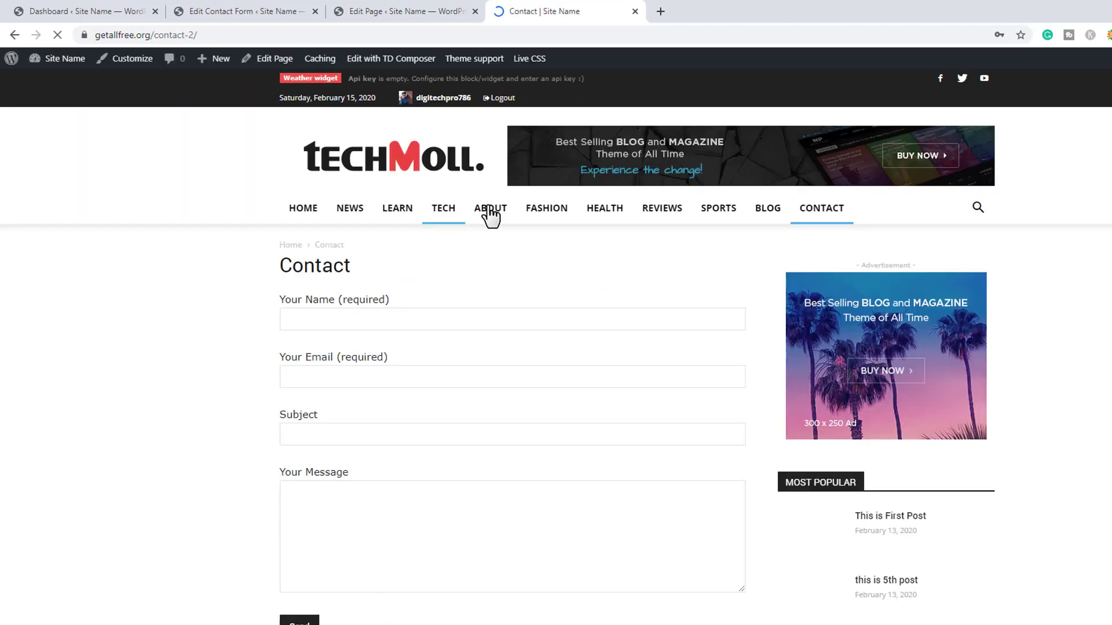
{"action": "left_click", "coordinate": [489, 209]}
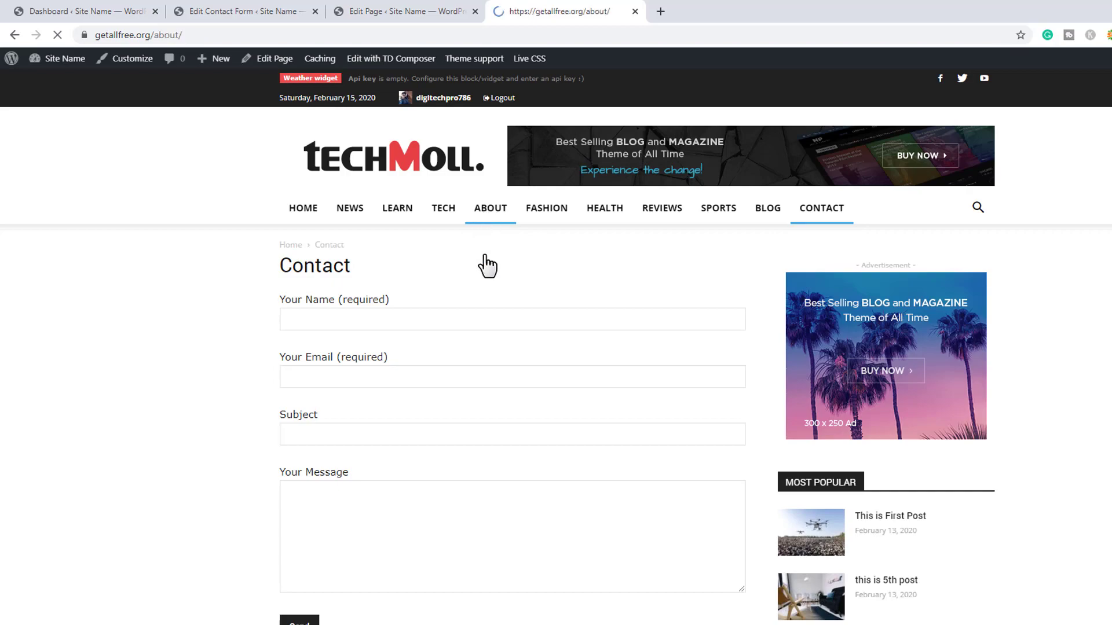
{"action": "scroll", "coordinate": [489, 269], "scroll_direction": "down", "scroll_amount": 10}
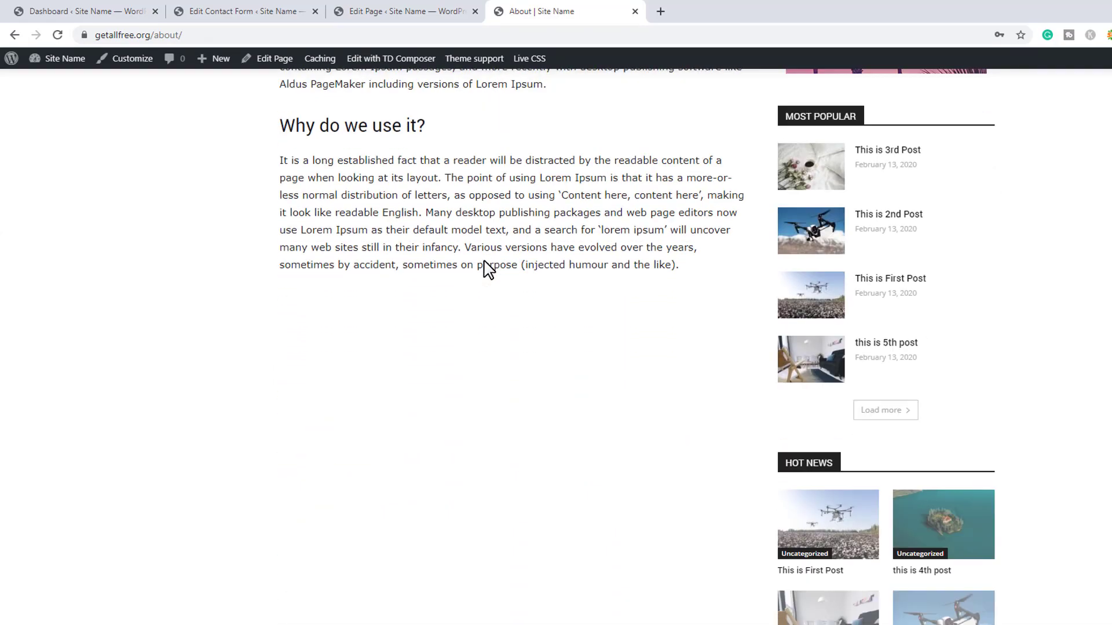
{"action": "scroll", "coordinate": [489, 315], "scroll_direction": "up", "scroll_amount": 10}
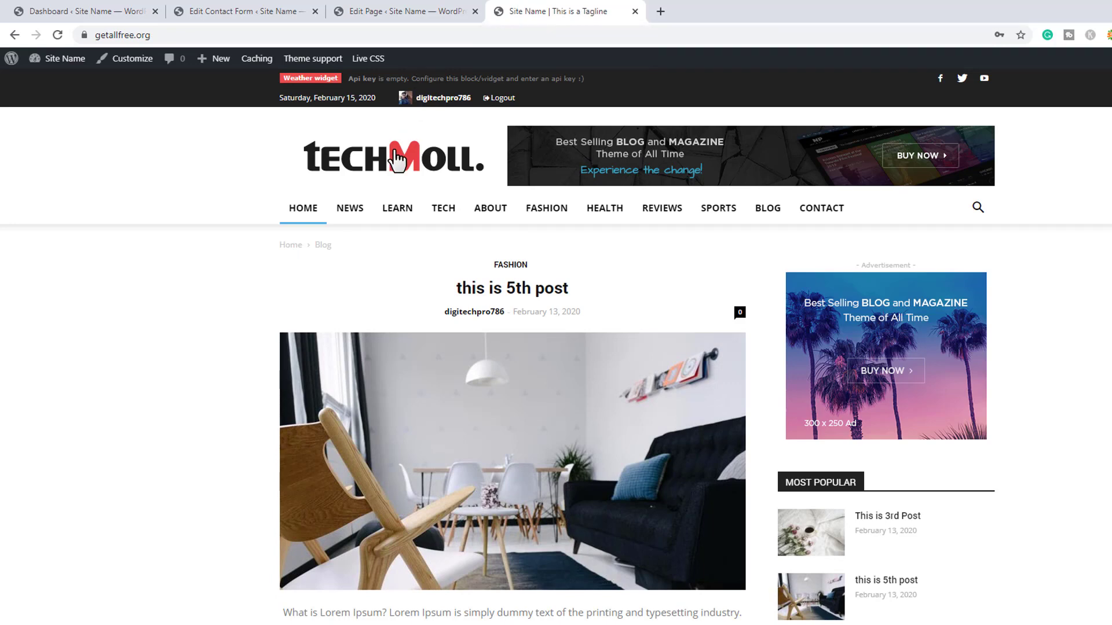
Reload the live site's home page and look through its posts and sidebar
{"action": "key", "text": "F5"}
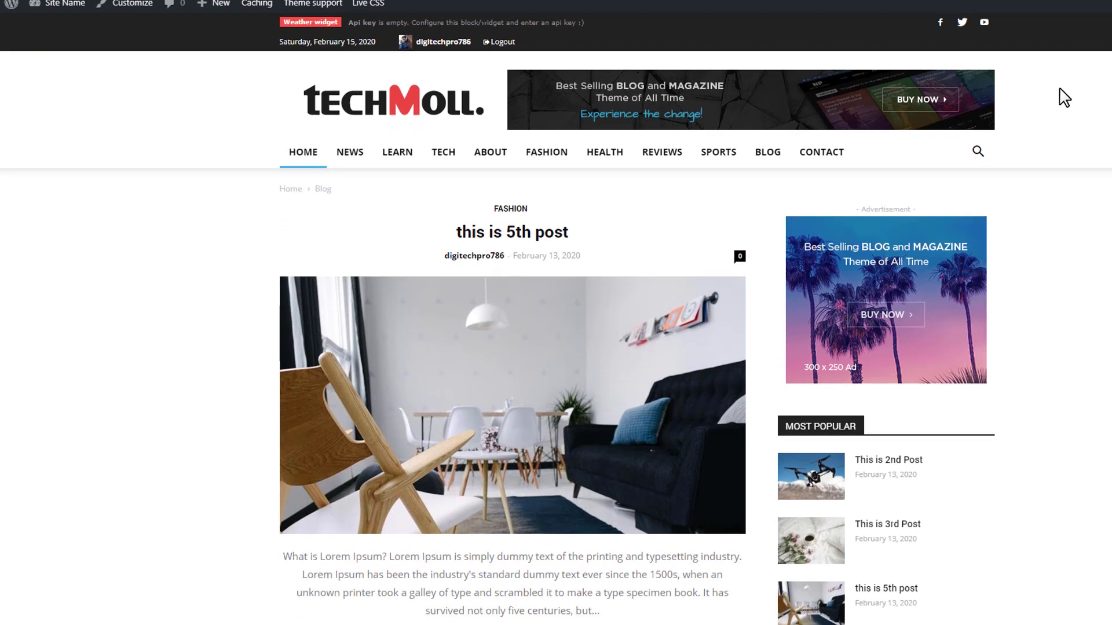
{"action": "scroll", "coordinate": [1048, 134], "scroll_direction": "down", "scroll_amount": 1}
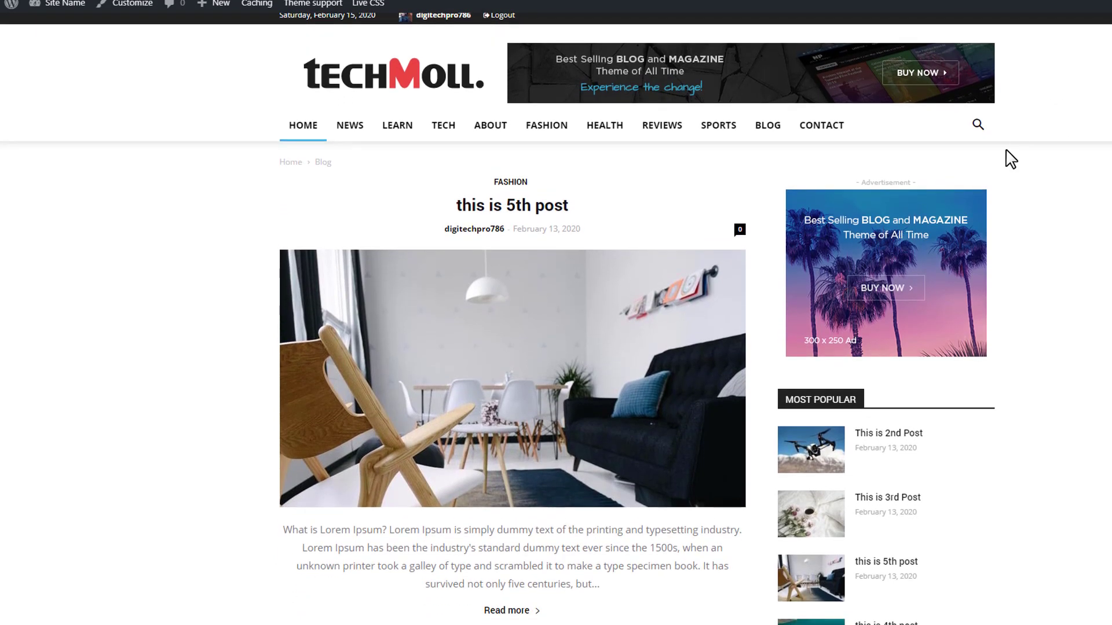
{"action": "scroll", "coordinate": [1011, 158], "scroll_direction": "up", "scroll_amount": 1}
{"action": "scroll", "coordinate": [556, 324], "scroll_direction": "down", "scroll_amount": 10}
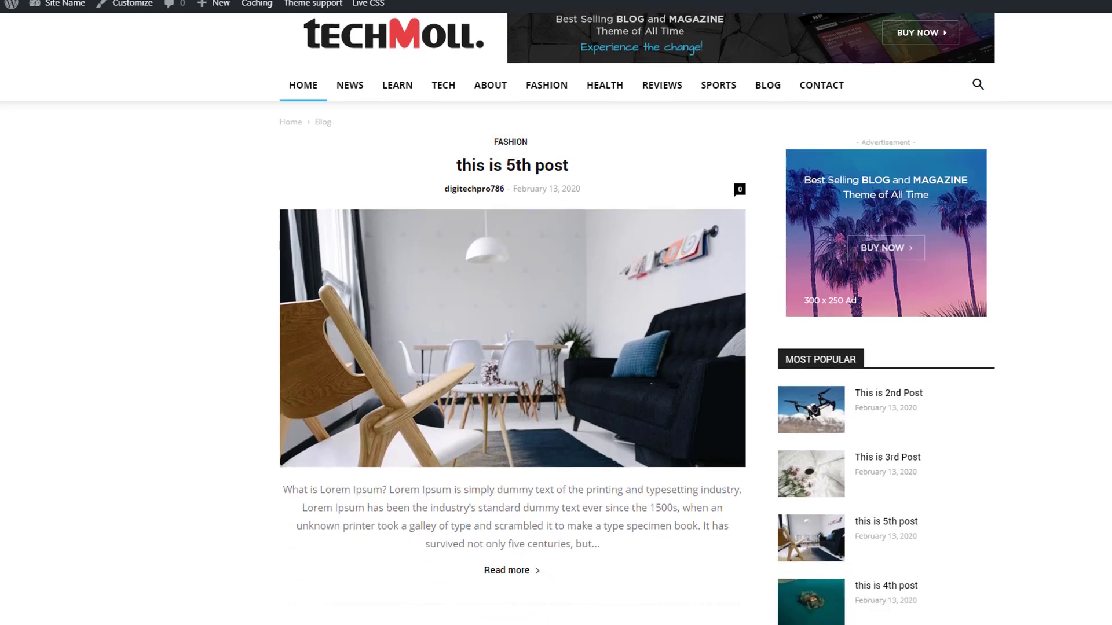
{"action": "scroll", "coordinate": [556, 324], "scroll_direction": "down", "scroll_amount": 4}
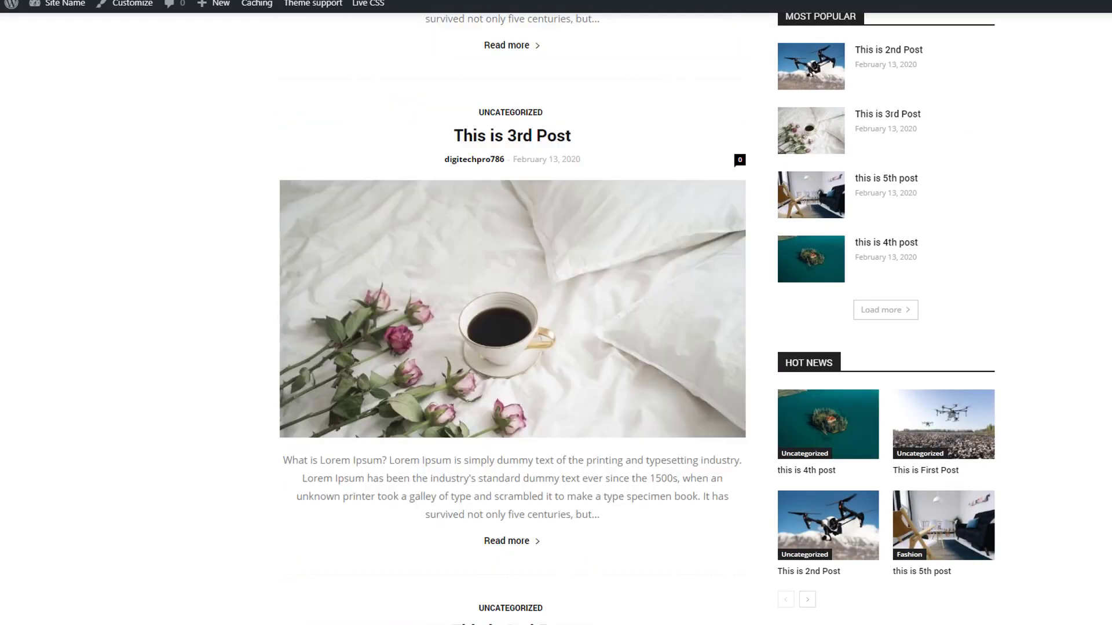
{"action": "scroll", "coordinate": [556, 324], "scroll_direction": "up", "scroll_amount": 15}
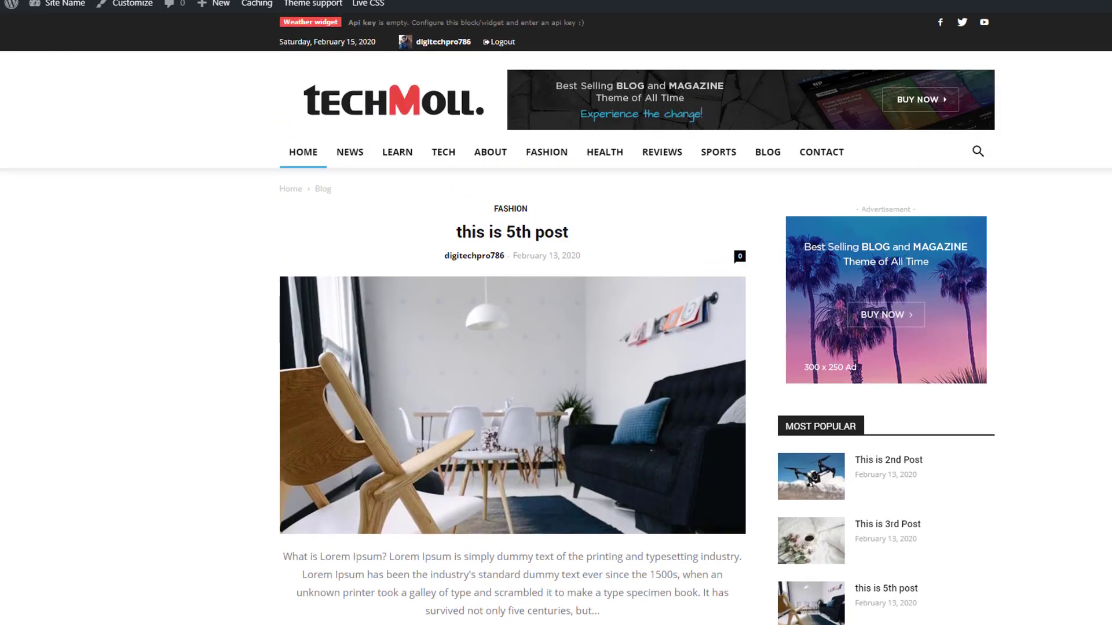